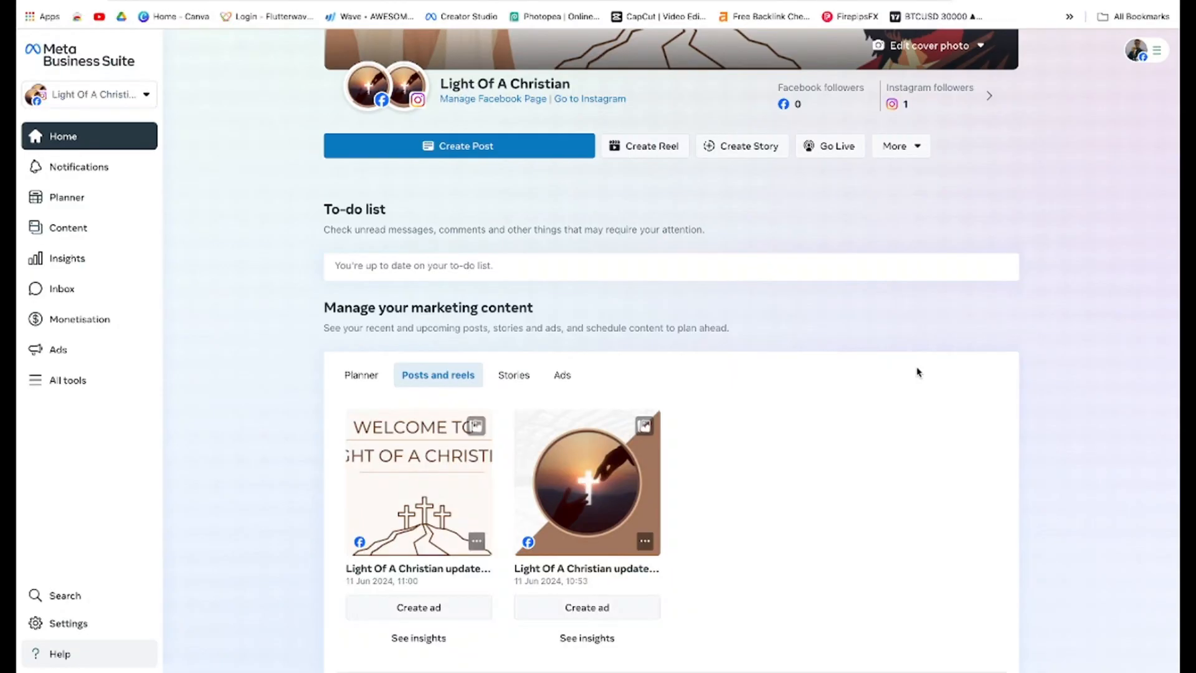
Open the business portfolio settings and go to the Ad accounts page
{"action": "scroll", "coordinate": [917, 372], "scroll_direction": "up", "scroll_amount": 3}
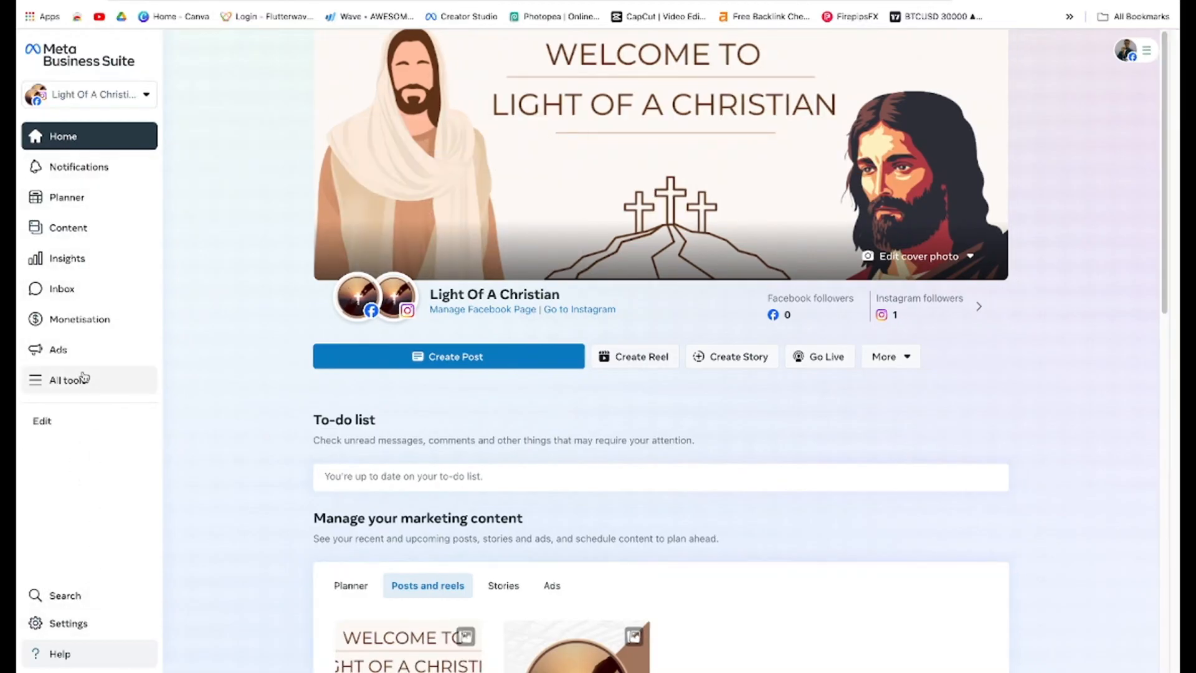
{"action": "left_click", "coordinate": [71, 636]}
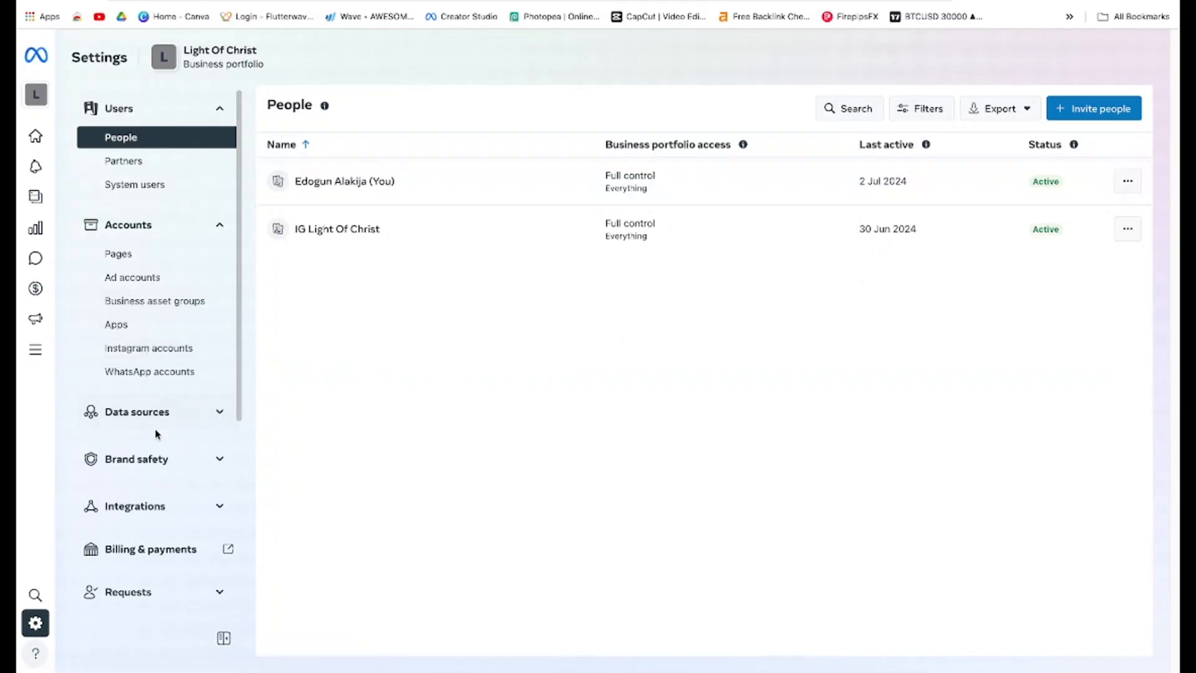
{"action": "left_click", "coordinate": [172, 418]}
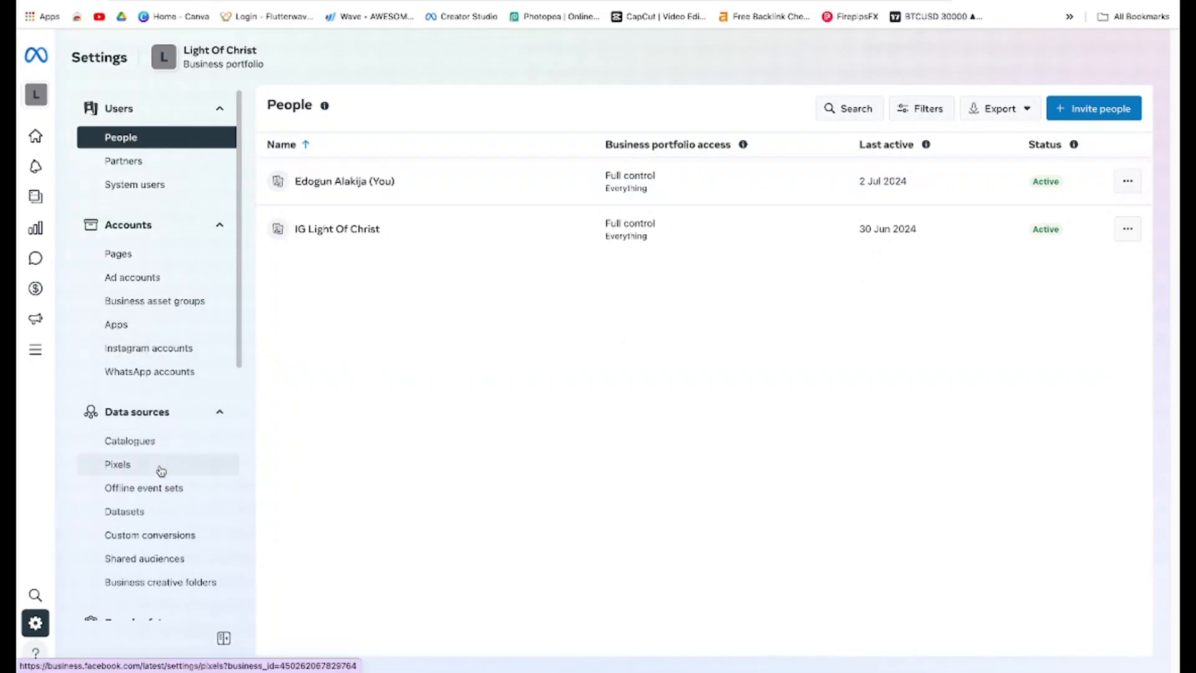
{"action": "scroll", "coordinate": [169, 473], "scroll_direction": "down", "scroll_amount": 1}
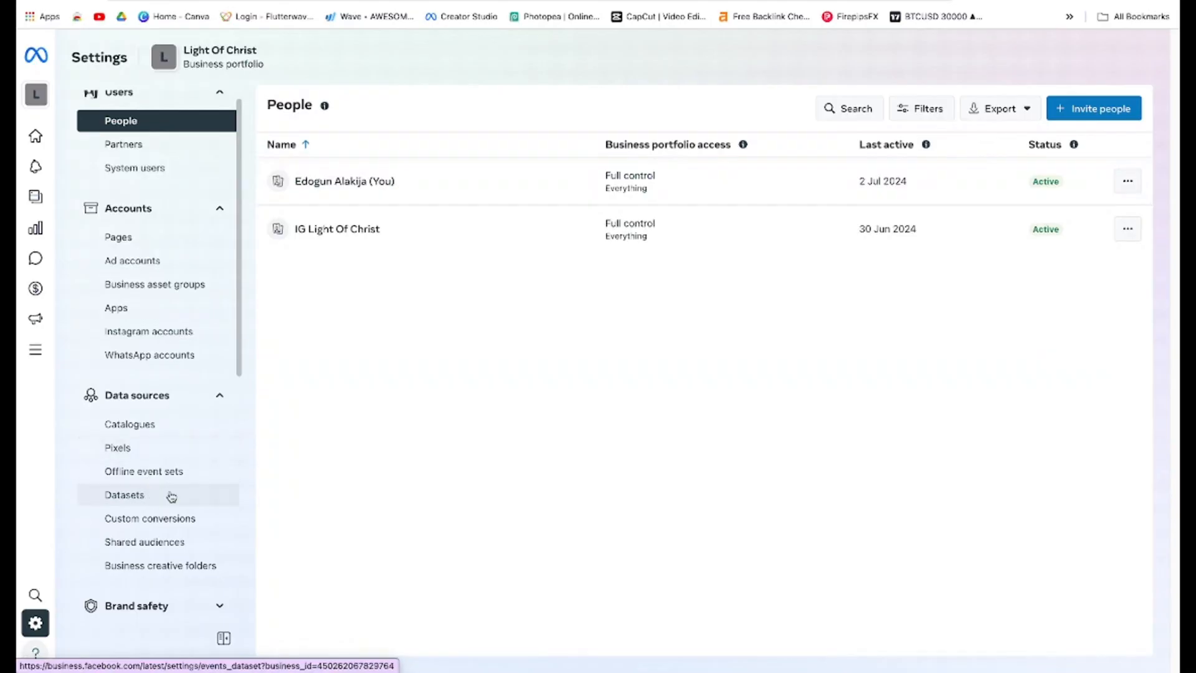
{"action": "scroll", "coordinate": [204, 347], "scroll_direction": "up", "scroll_amount": 1}
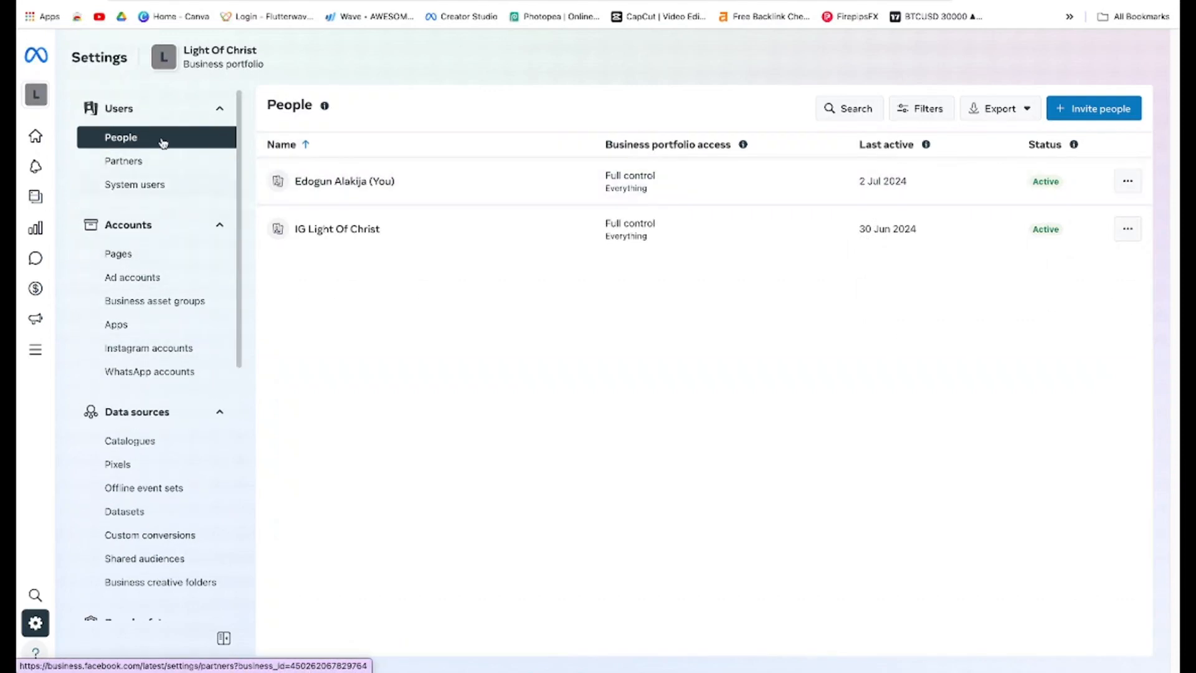
{"action": "left_click", "coordinate": [149, 285]}
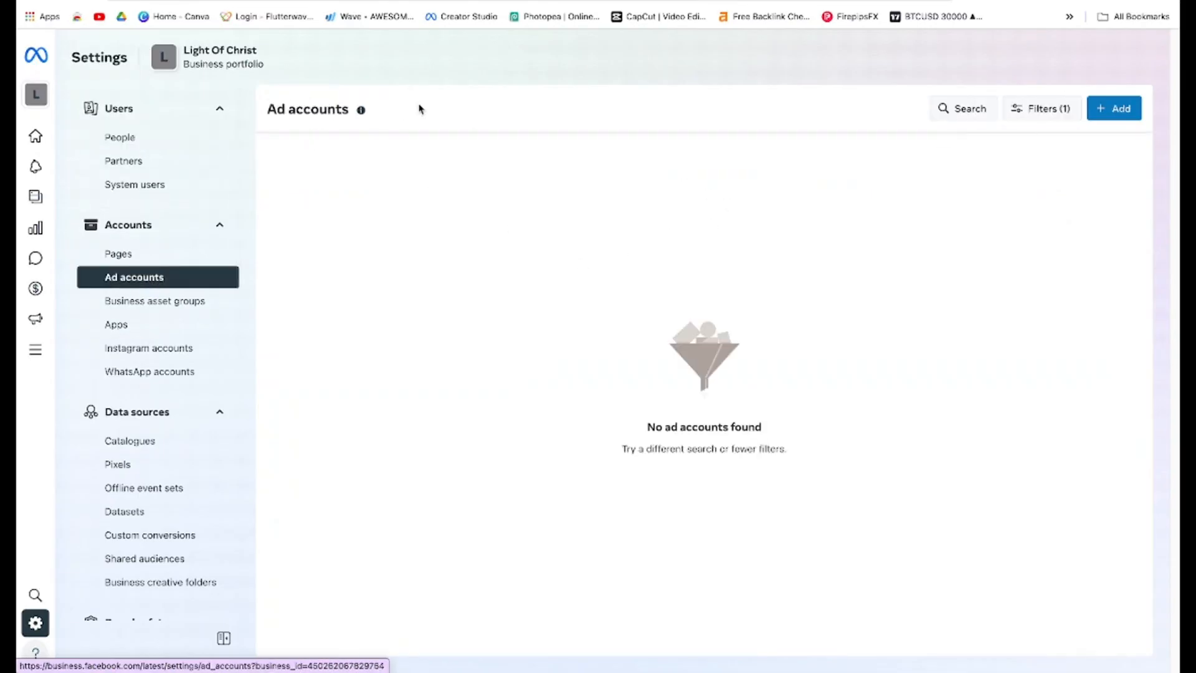
Start creating a new ad account and name it Light Of Christ
{"action": "left_click", "coordinate": [1109, 110]}
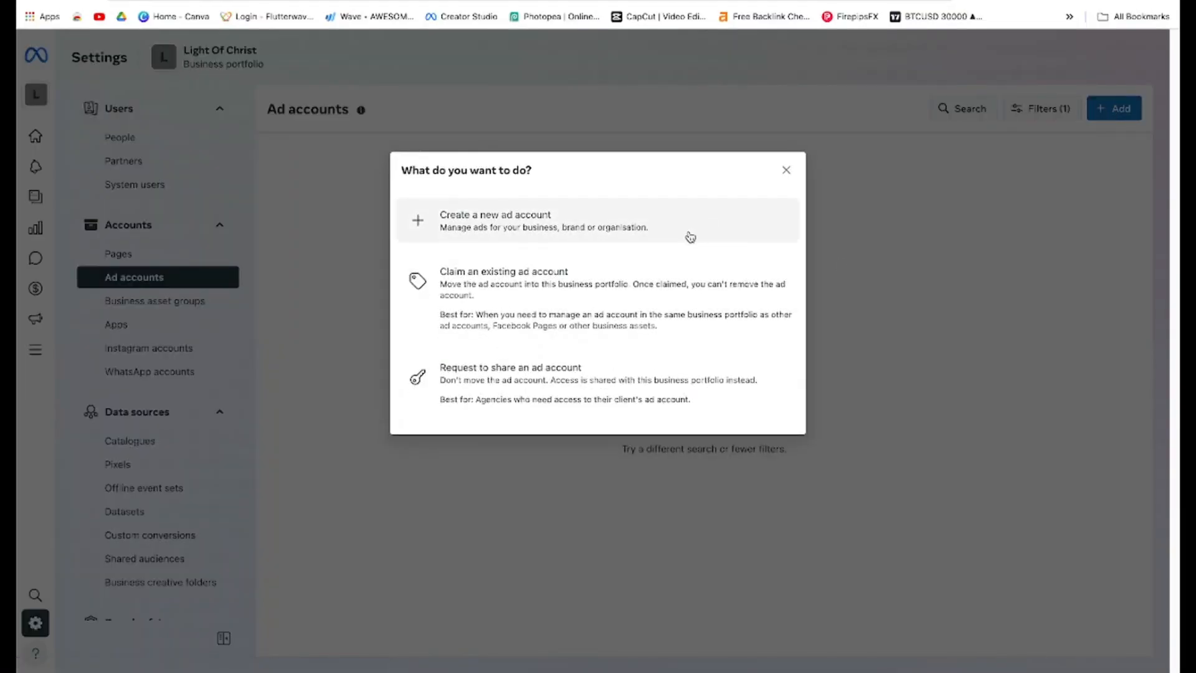
{"action": "left_click", "coordinate": [690, 237]}
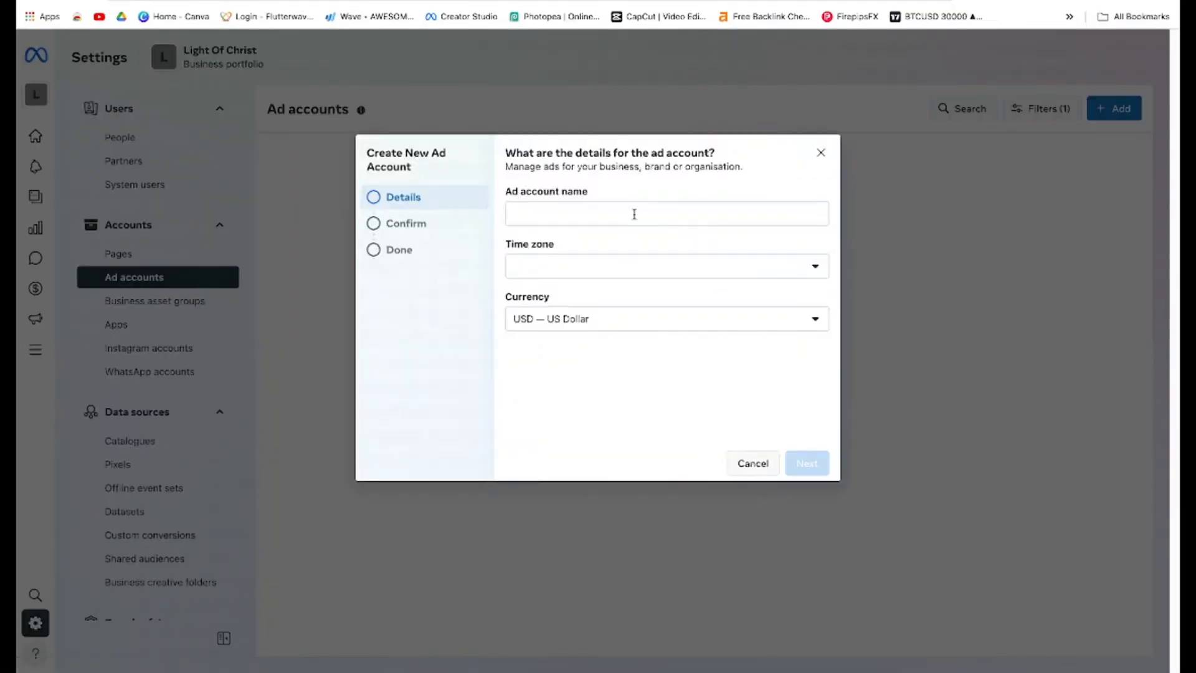
{"action": "left_click", "coordinate": [635, 218]}
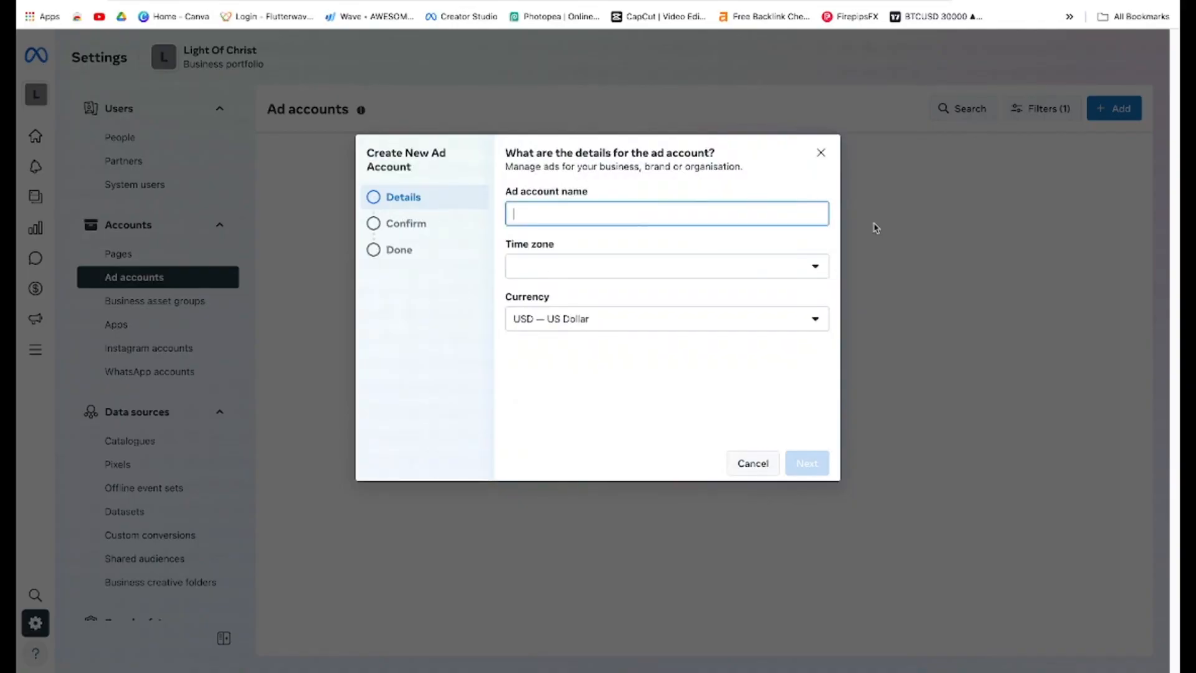
{"action": "type", "text": "Light Of Christ"}
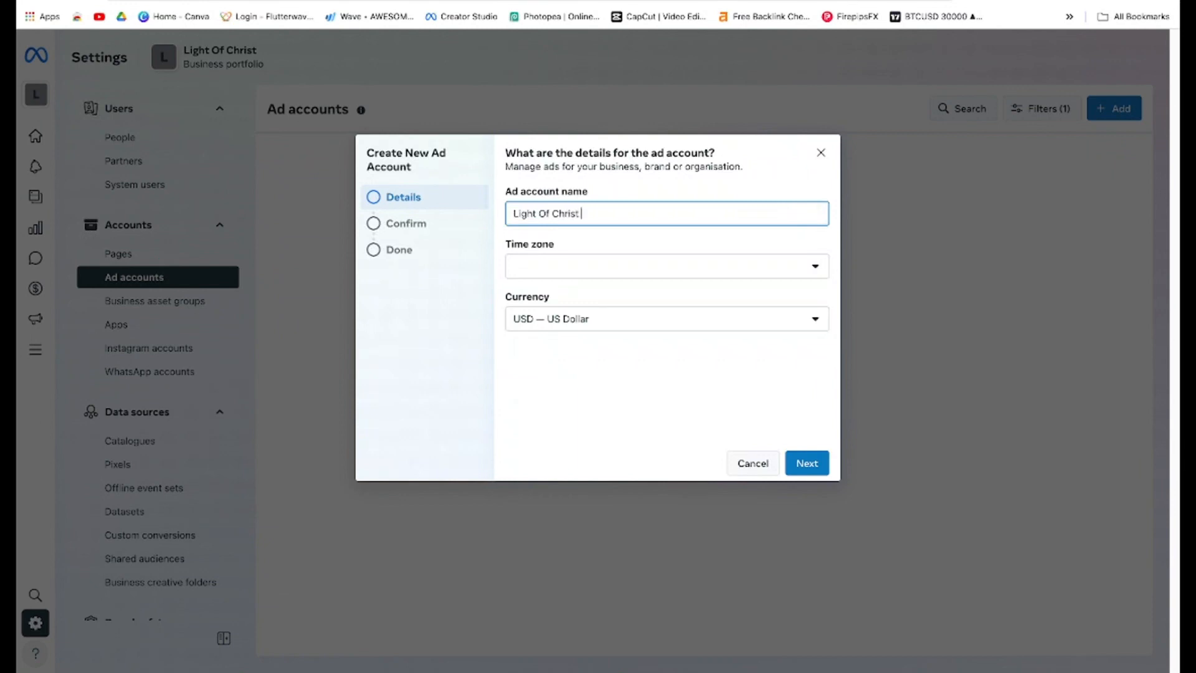
Set the ad account's time zone to (GMT+01:00) Africa/Lagos
{"action": "left_click", "coordinate": [693, 268]}
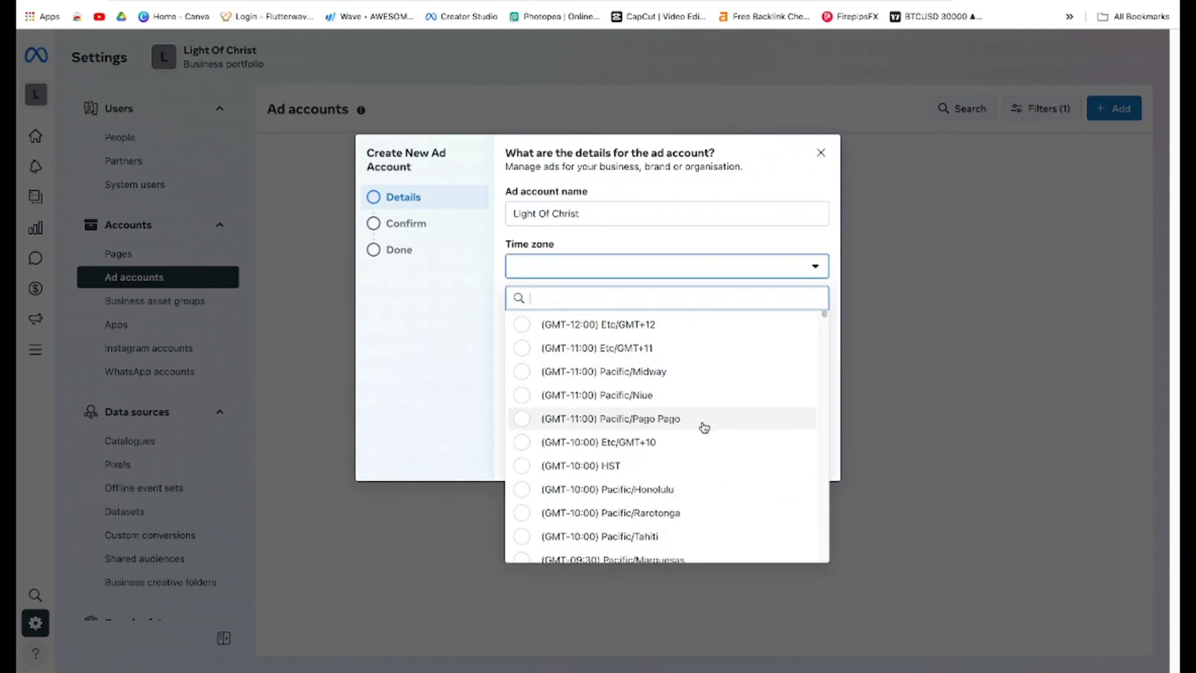
{"action": "scroll", "coordinate": [704, 427], "scroll_direction": "down", "scroll_amount": 5}
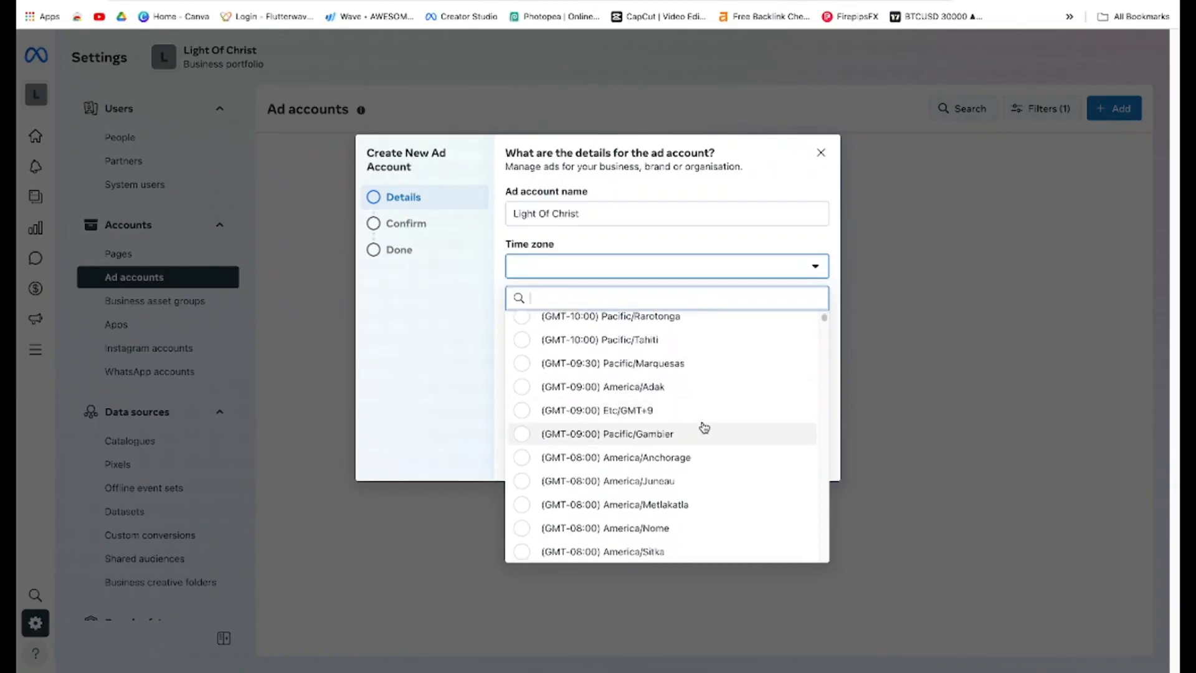
{"action": "scroll", "coordinate": [704, 428], "scroll_direction": "down", "scroll_amount": 10}
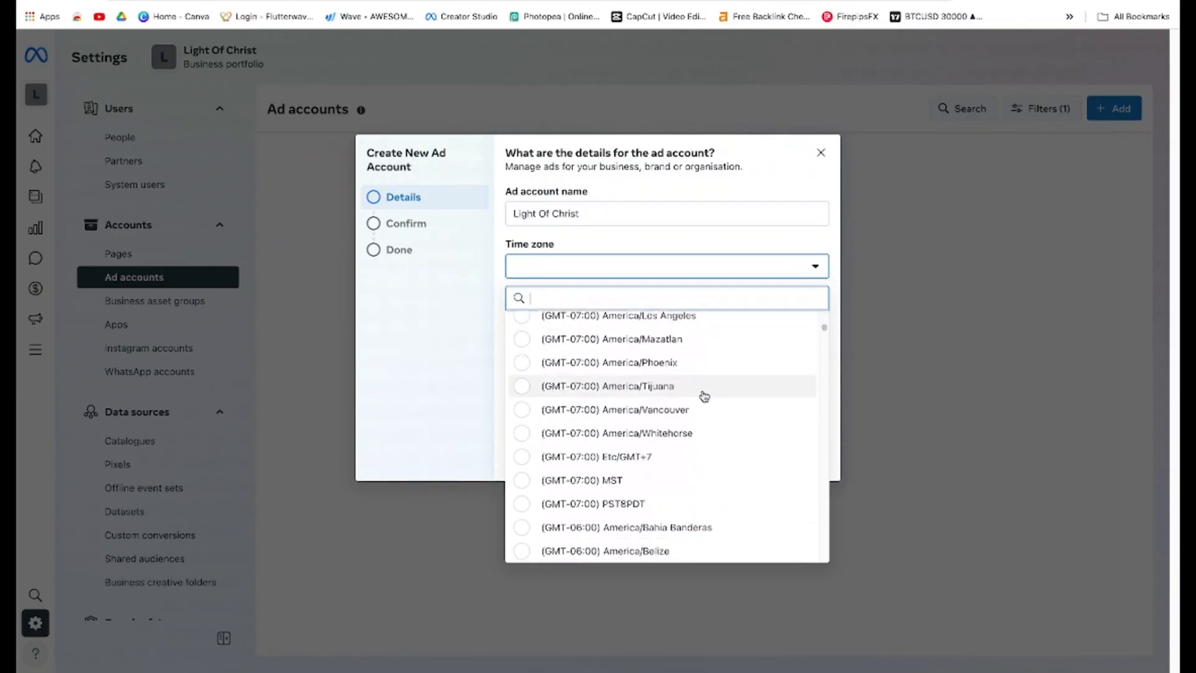
{"action": "scroll", "coordinate": [704, 396], "scroll_direction": "down", "scroll_amount": 15}
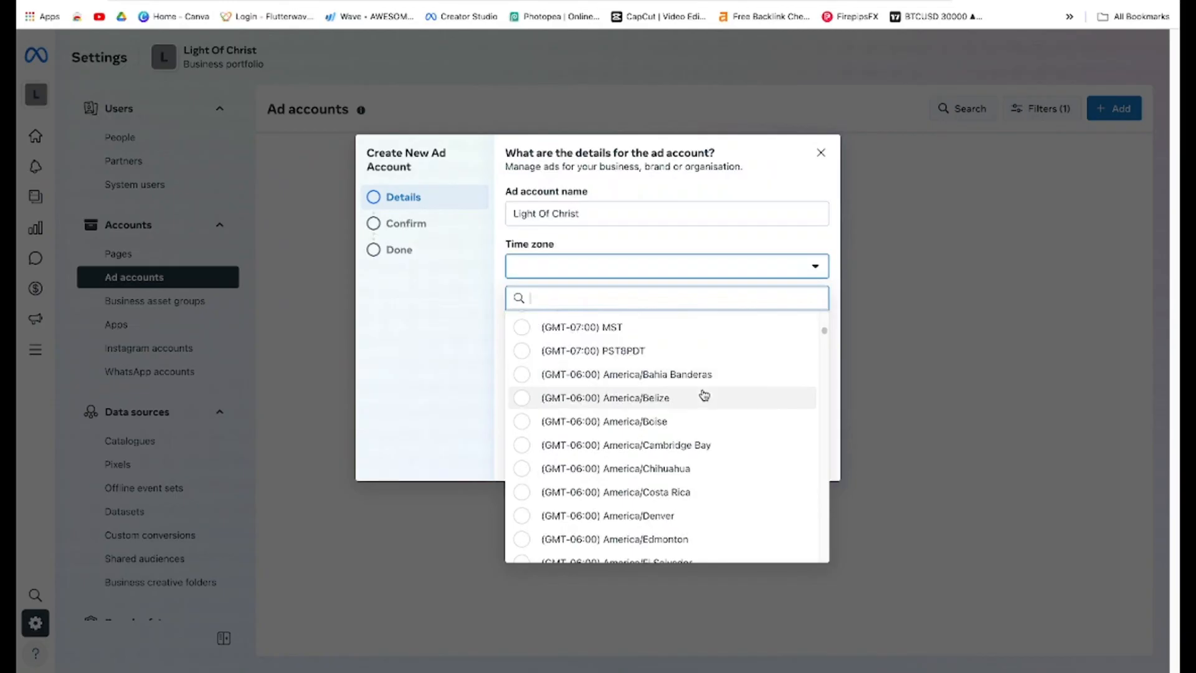
{"action": "scroll", "coordinate": [704, 395], "scroll_direction": "down", "scroll_amount": 10}
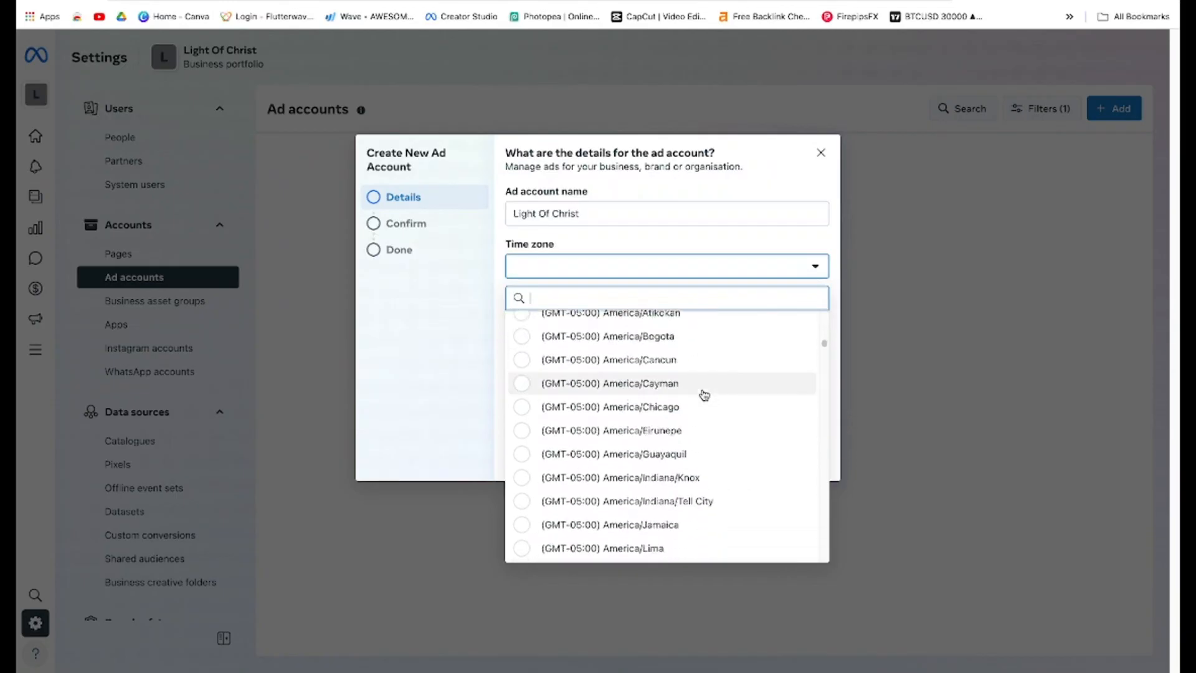
{"action": "scroll", "coordinate": [704, 395], "scroll_direction": "down", "scroll_amount": 5}
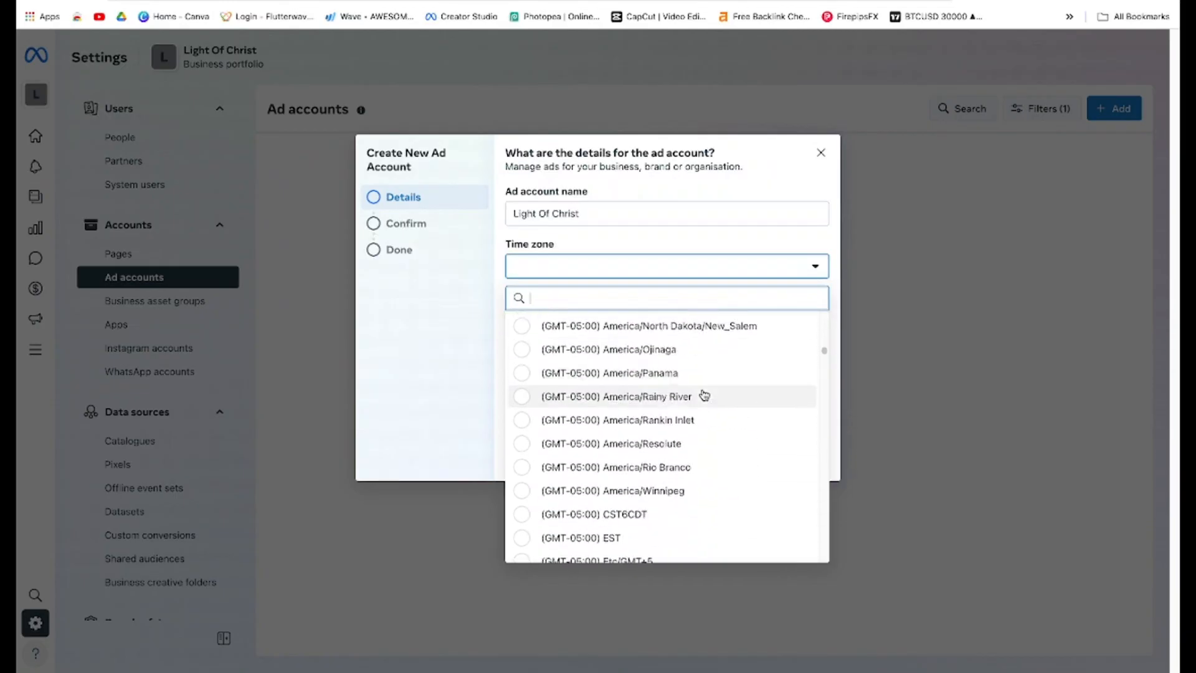
{"action": "scroll", "coordinate": [704, 395], "scroll_direction": "down", "scroll_amount": 10}
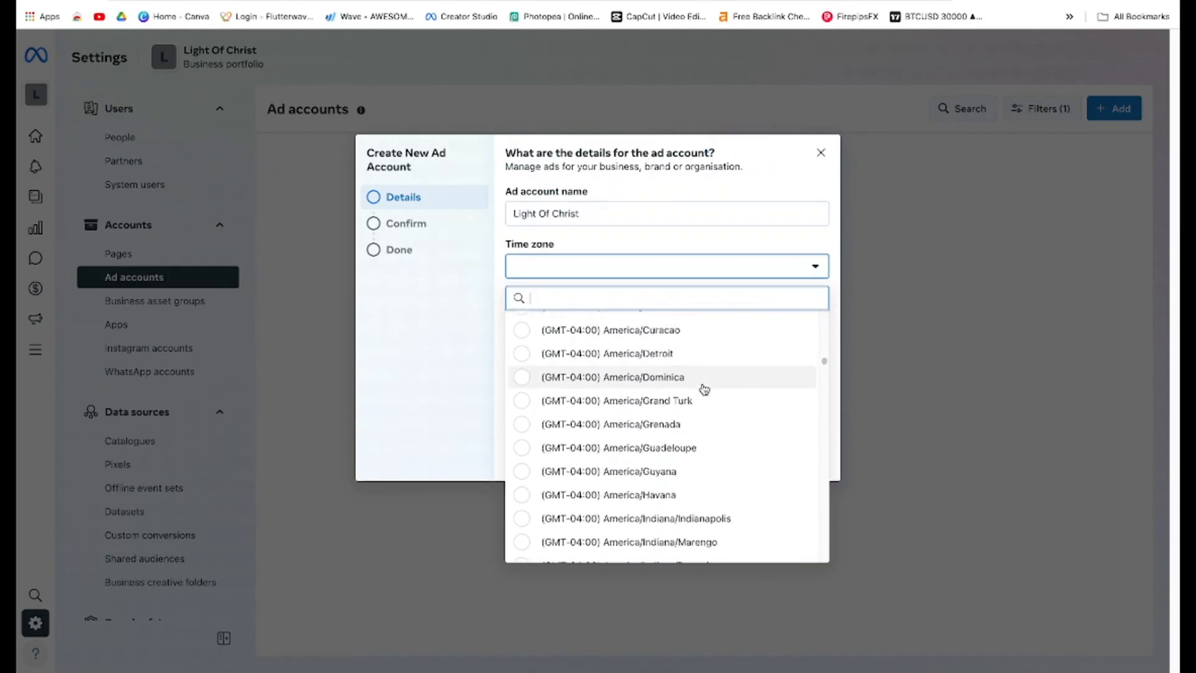
{"action": "scroll", "coordinate": [704, 389], "scroll_direction": "down", "scroll_amount": 10}
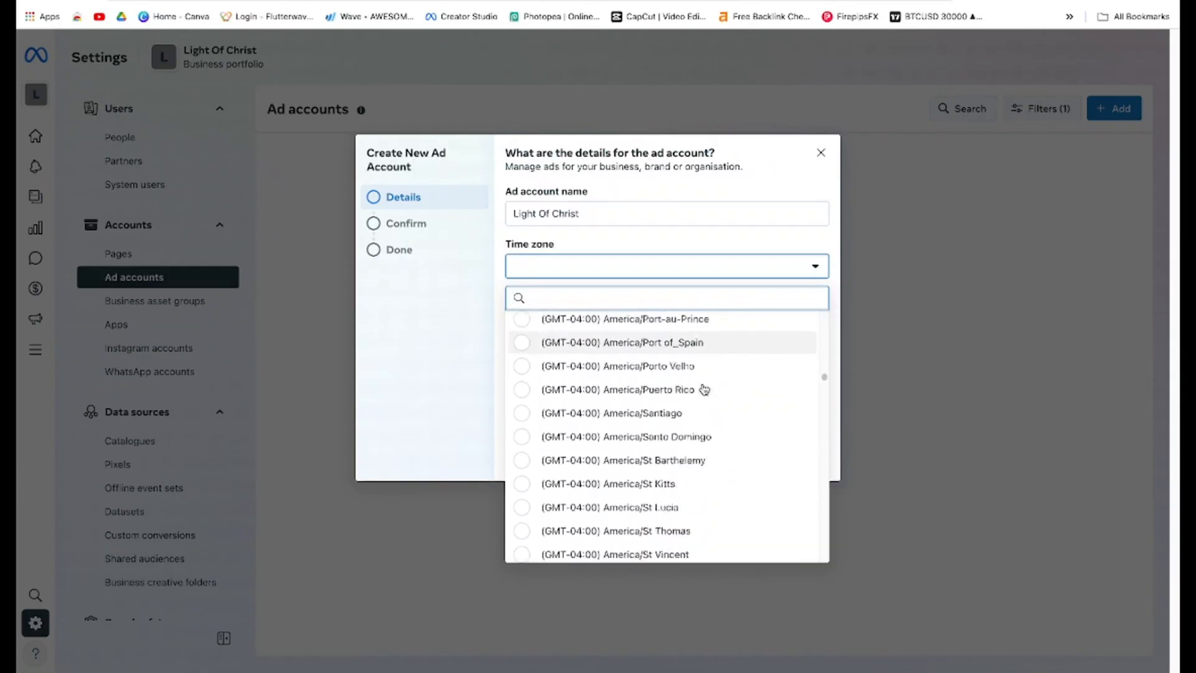
{"action": "scroll", "coordinate": [704, 390], "scroll_direction": "down", "scroll_amount": 10}
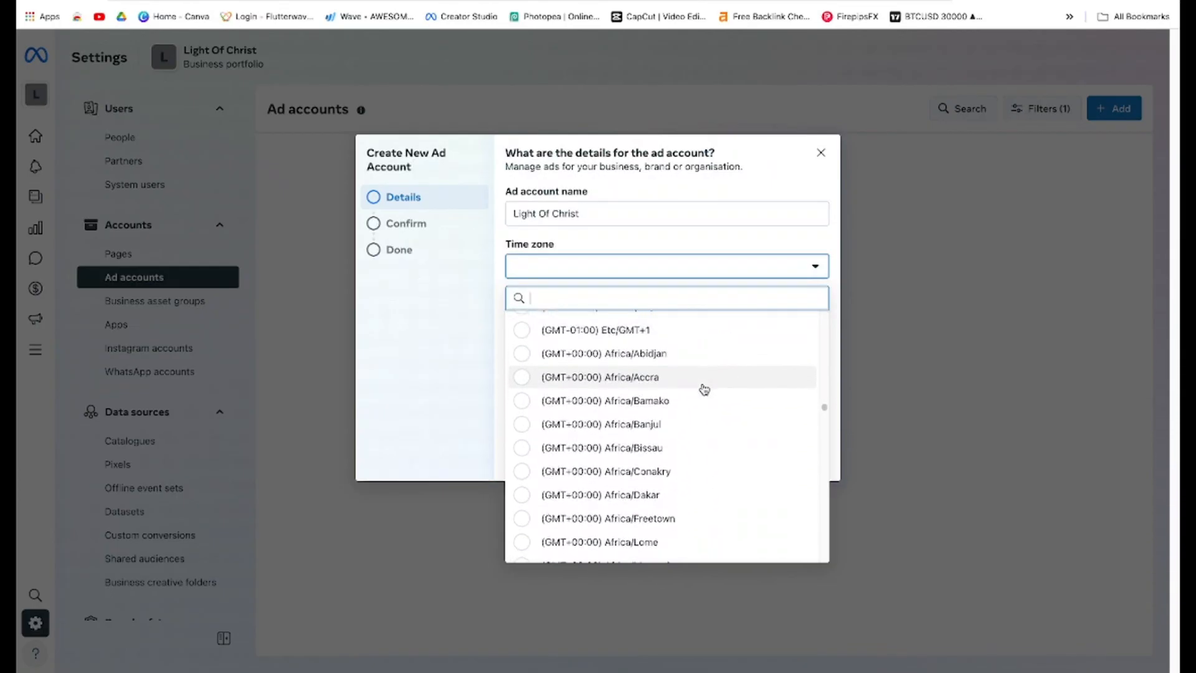
{"action": "scroll", "coordinate": [704, 390], "scroll_direction": "down", "scroll_amount": 10}
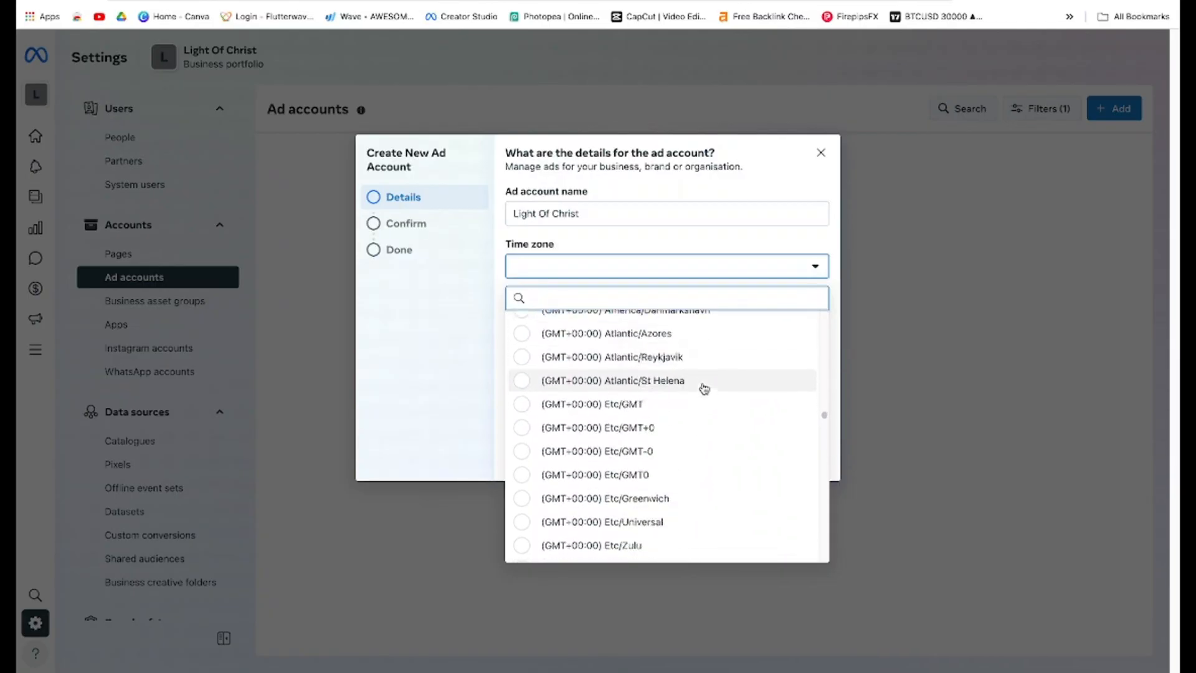
{"action": "scroll", "coordinate": [704, 389], "scroll_direction": "down", "scroll_amount": 2}
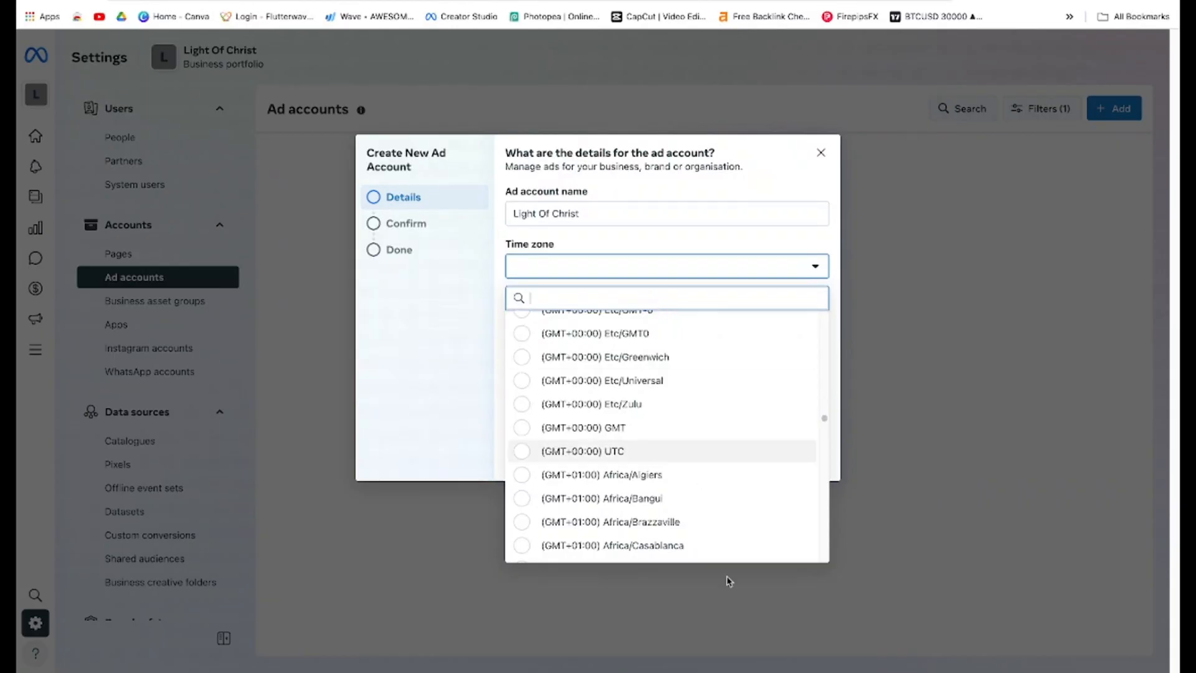
{"action": "scroll", "coordinate": [716, 528], "scroll_direction": "down", "scroll_amount": 3}
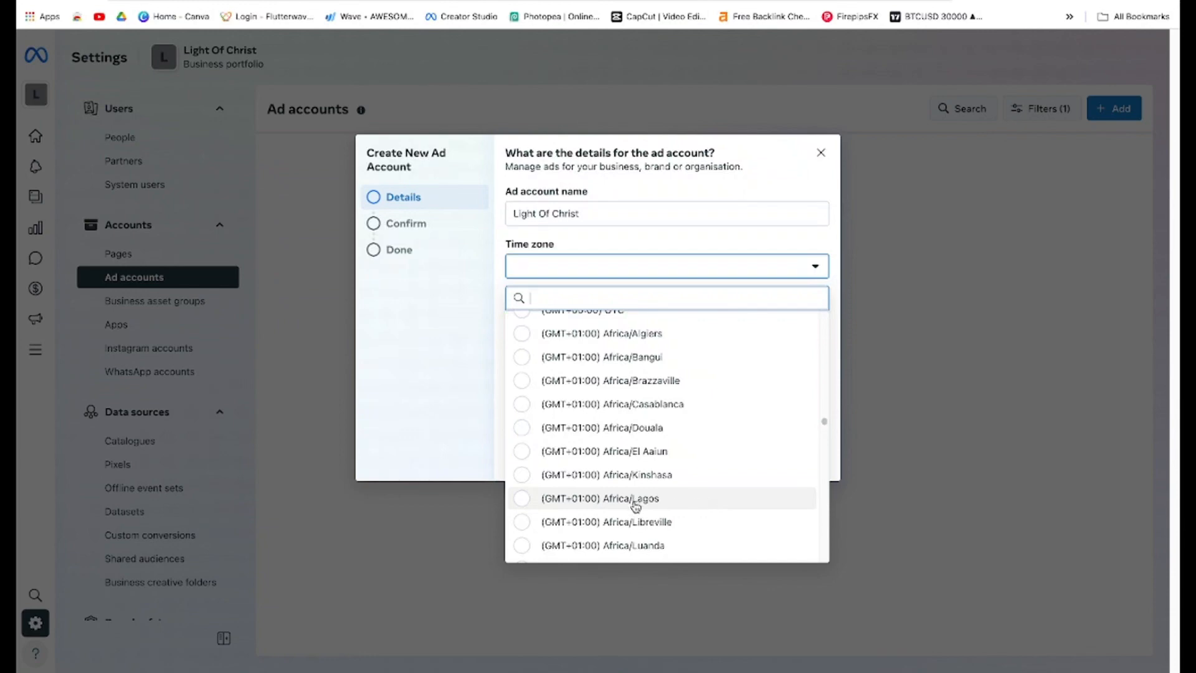
{"action": "left_click", "coordinate": [634, 506]}
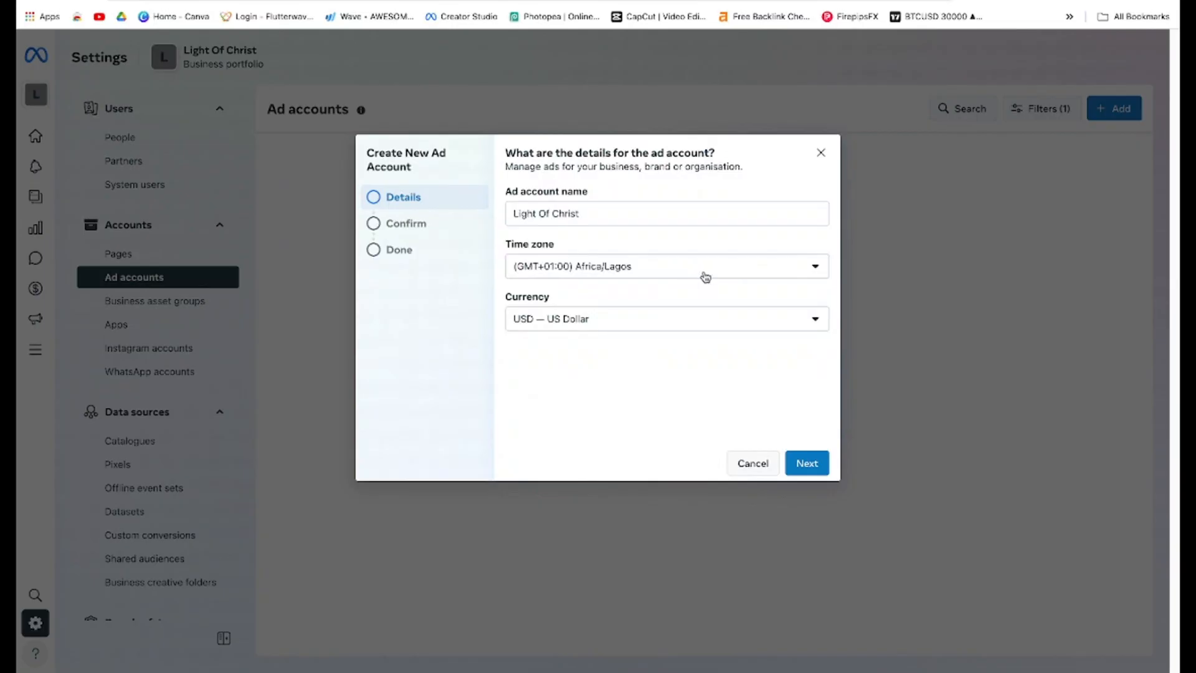
Reopen the time zone list and search it for zones matching Te and Us
{"action": "left_click", "coordinate": [705, 277]}
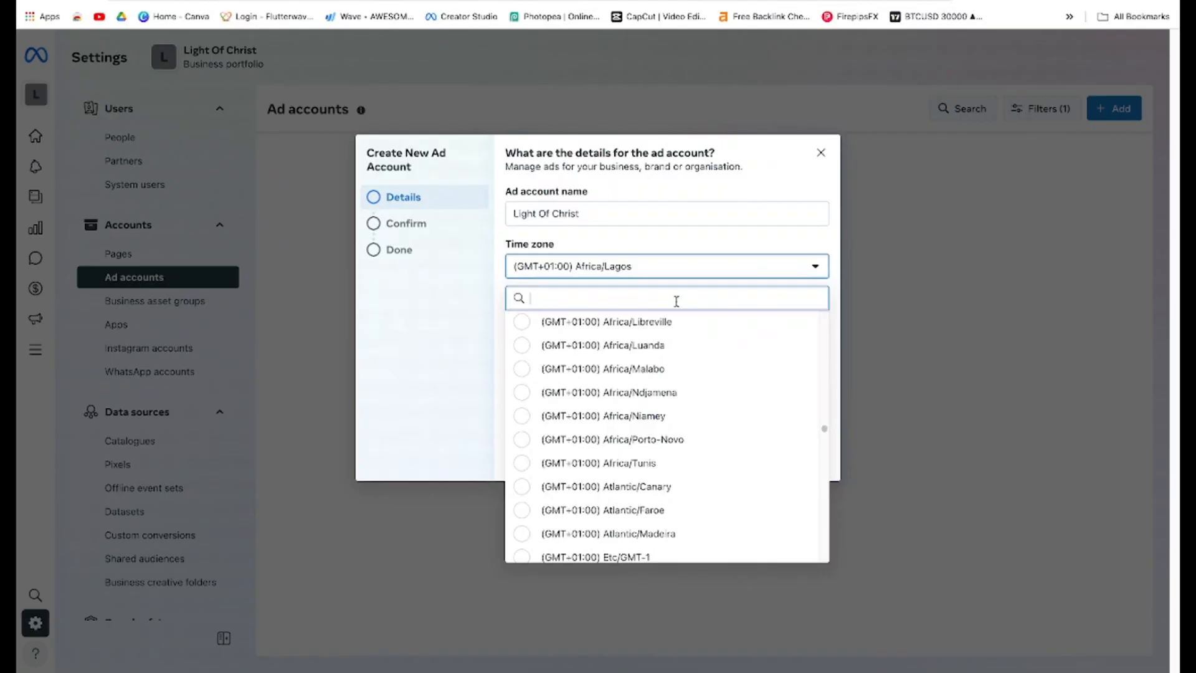
{"action": "type", "text": "Teg"}
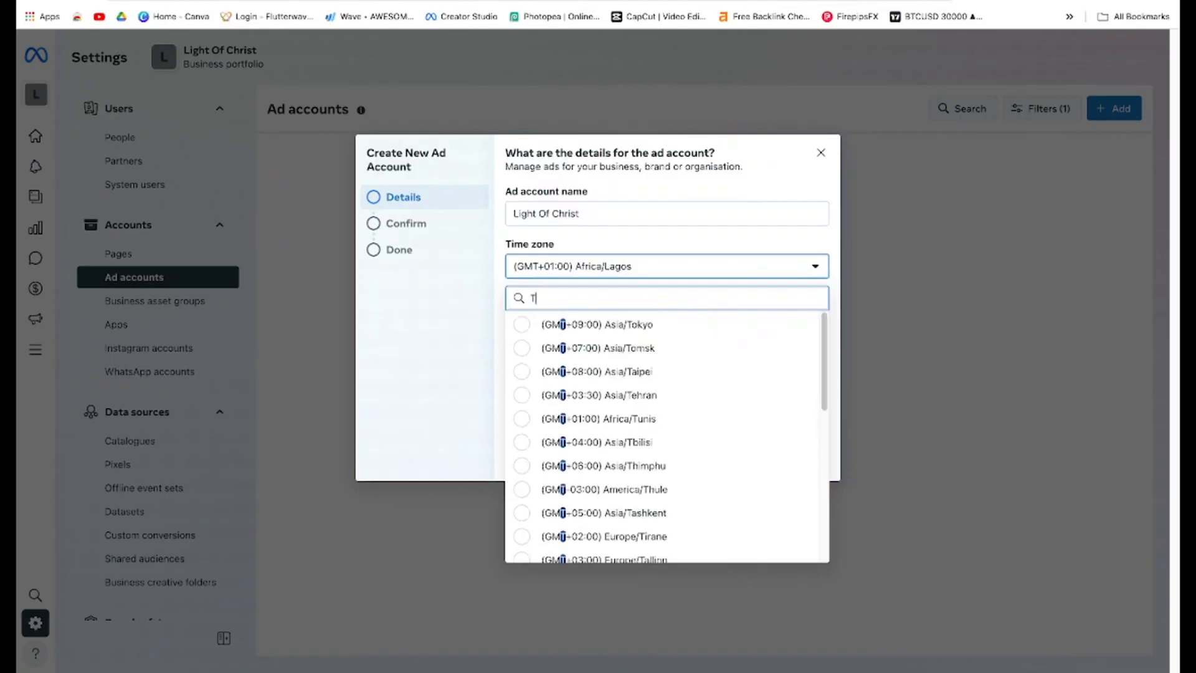
{"action": "key", "text": "BackSpace"}
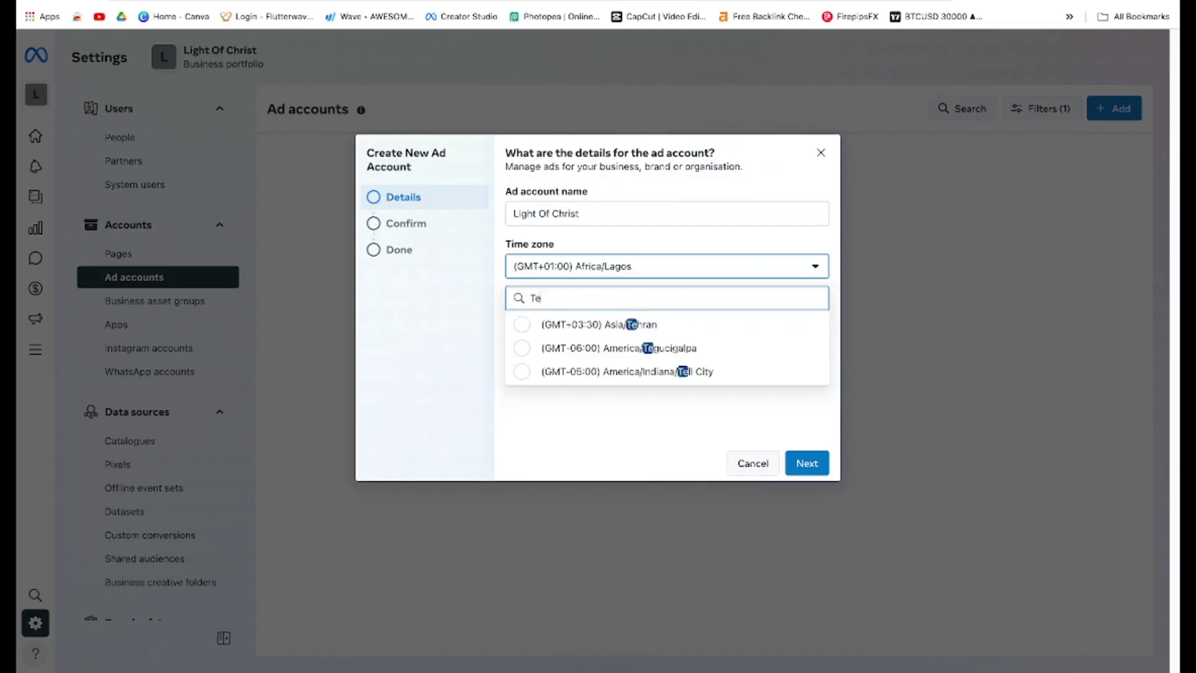
{"action": "key", "text": "BackSpace"}
{"action": "key", "text": "BackSpace"}
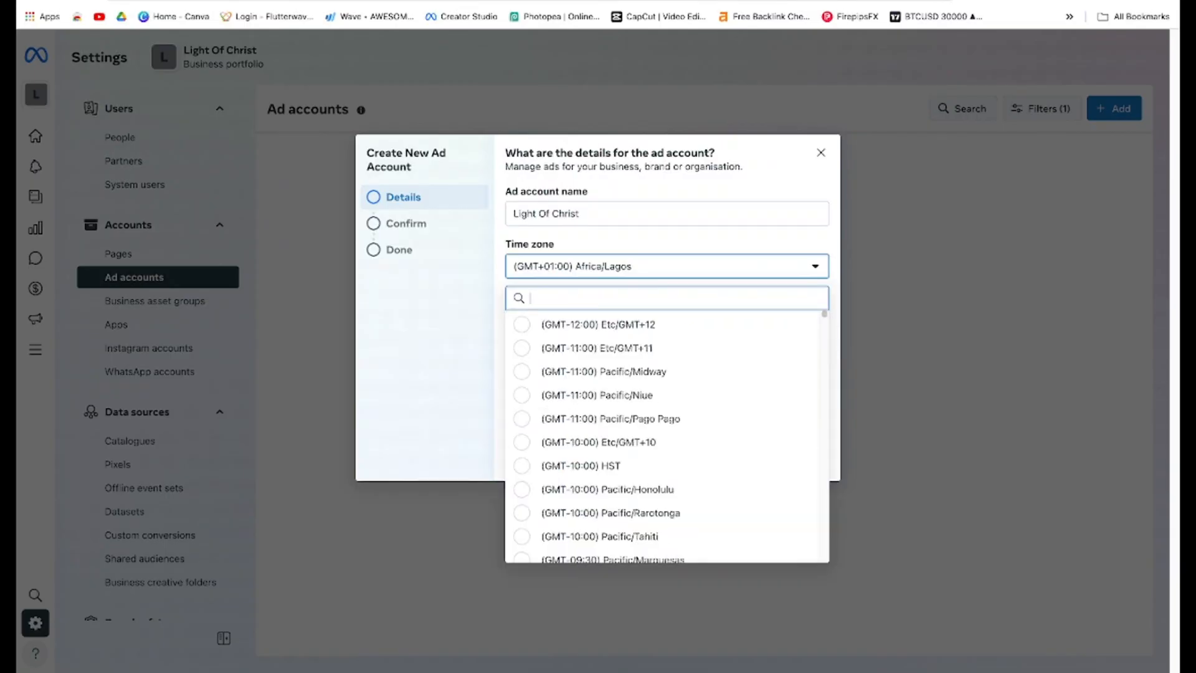
{"action": "type", "text": "Us"}
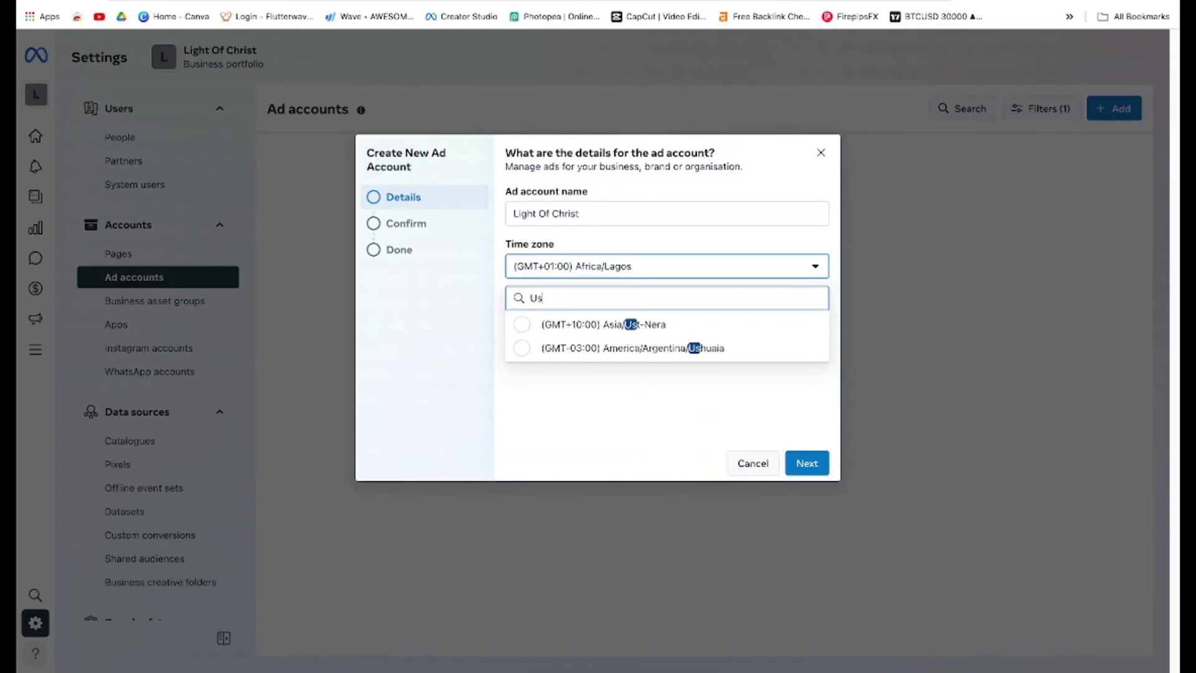
{"action": "key", "text": "BackSpace"}
{"action": "key", "text": "BackSpace"}
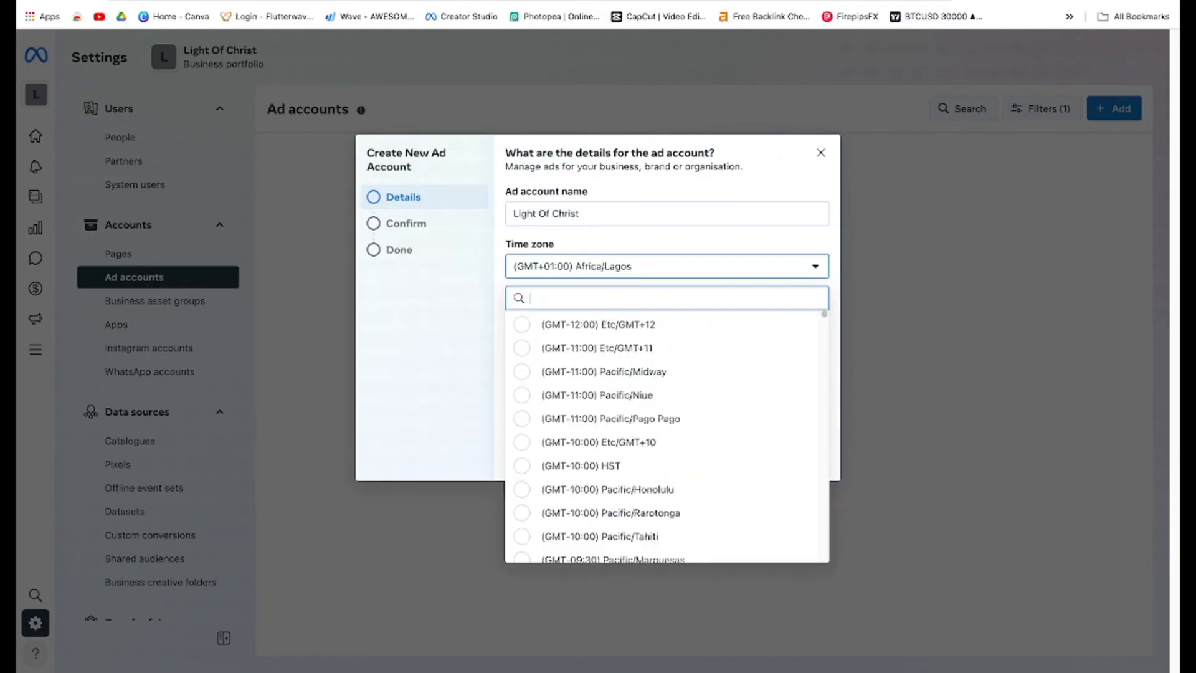
Scroll through the time zone list to review the available zones, then close it without choosing one
{"action": "scroll", "coordinate": [686, 396], "scroll_direction": "down", "scroll_amount": 10}
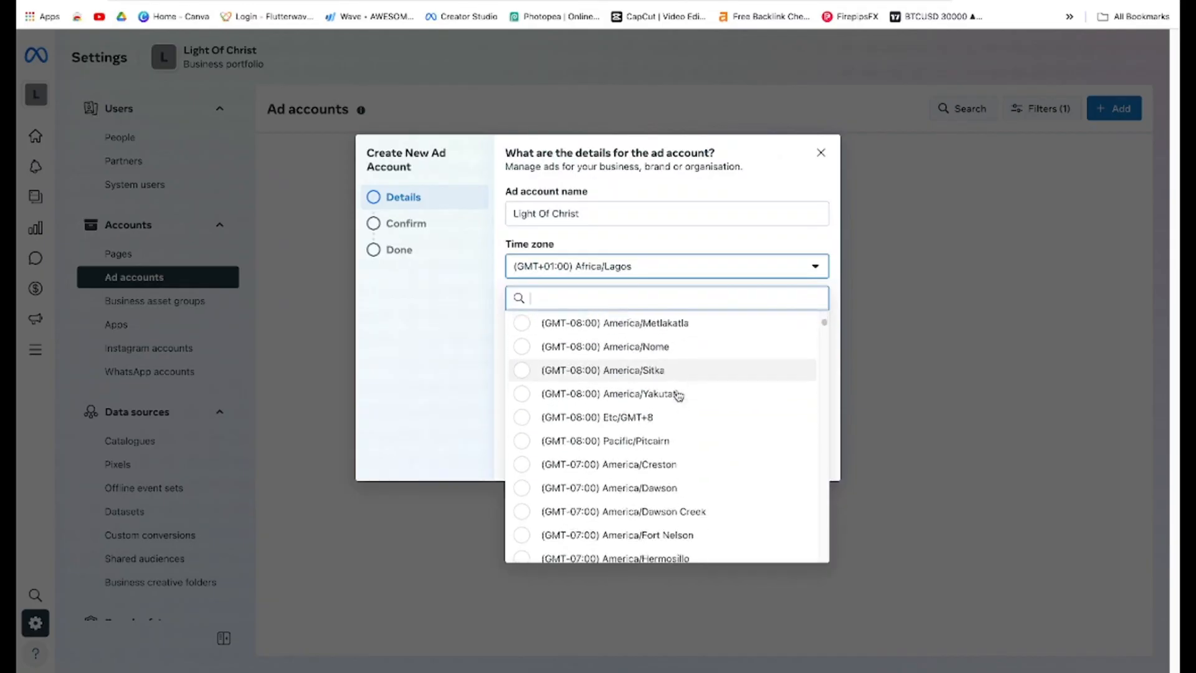
{"action": "scroll", "coordinate": [678, 396], "scroll_direction": "down", "scroll_amount": 3}
{"action": "scroll", "coordinate": [660, 368], "scroll_direction": "up", "scroll_amount": 4}
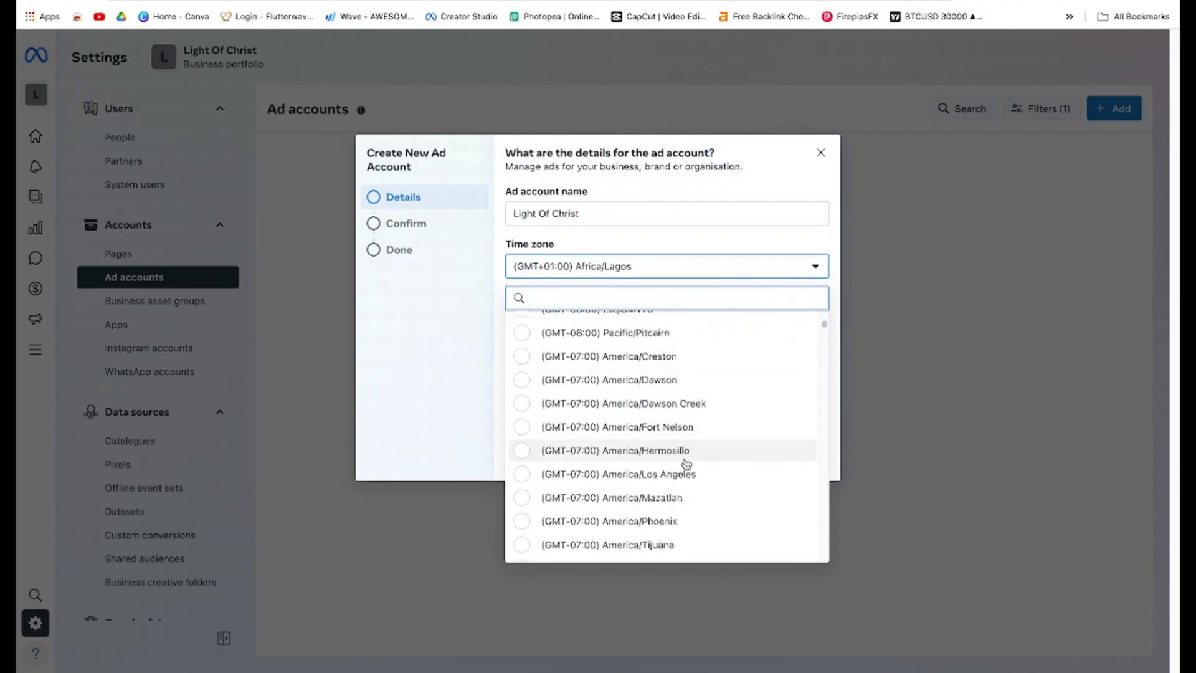
{"action": "scroll", "coordinate": [679, 436], "scroll_direction": "down", "scroll_amount": 2}
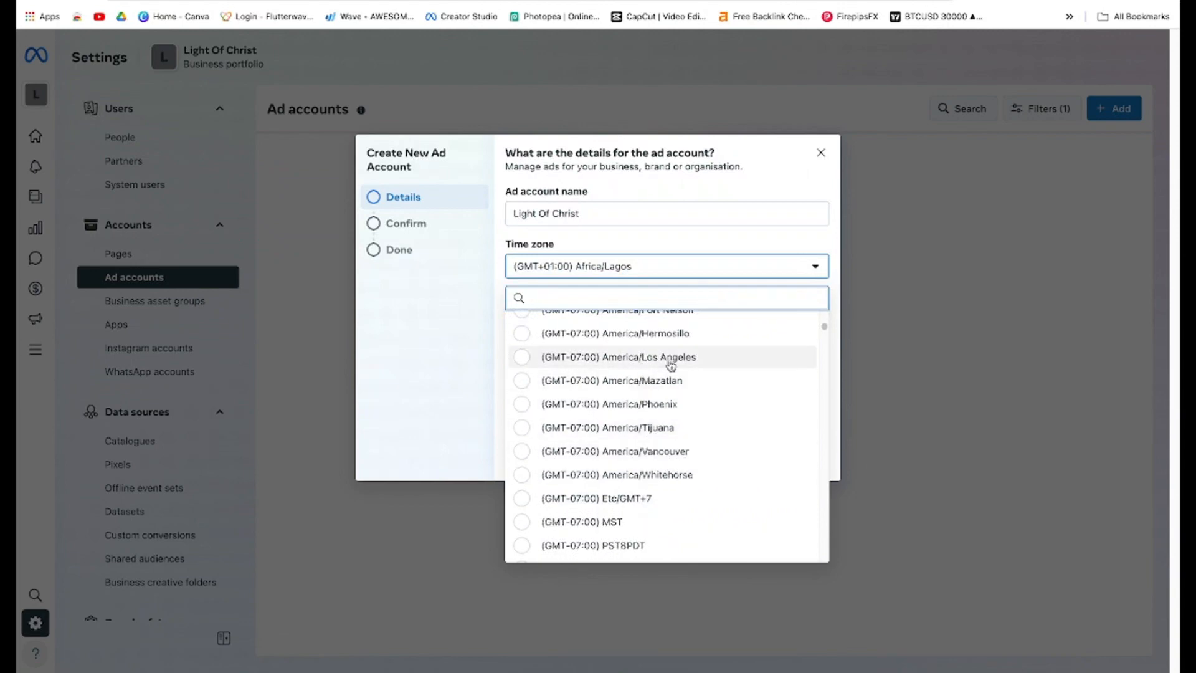
{"action": "scroll", "coordinate": [675, 362], "scroll_direction": "up", "scroll_amount": 1}
{"action": "scroll", "coordinate": [701, 430], "scroll_direction": "up", "scroll_amount": 1}
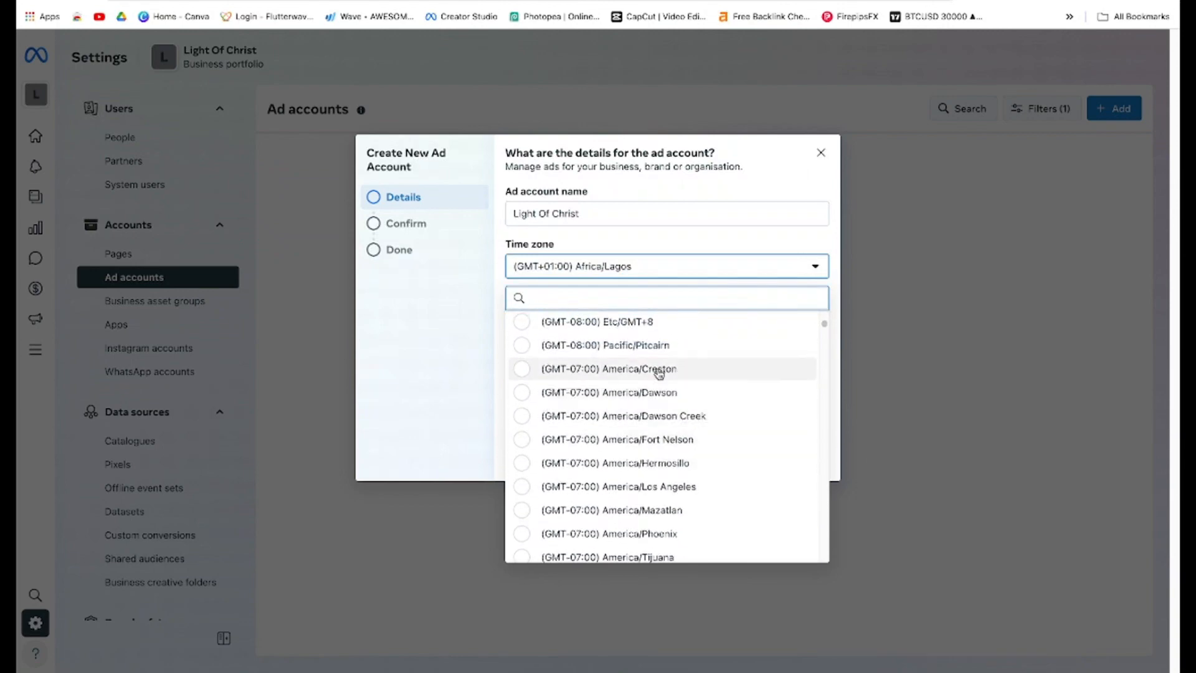
{"action": "scroll", "coordinate": [672, 488], "scroll_direction": "down", "scroll_amount": 4}
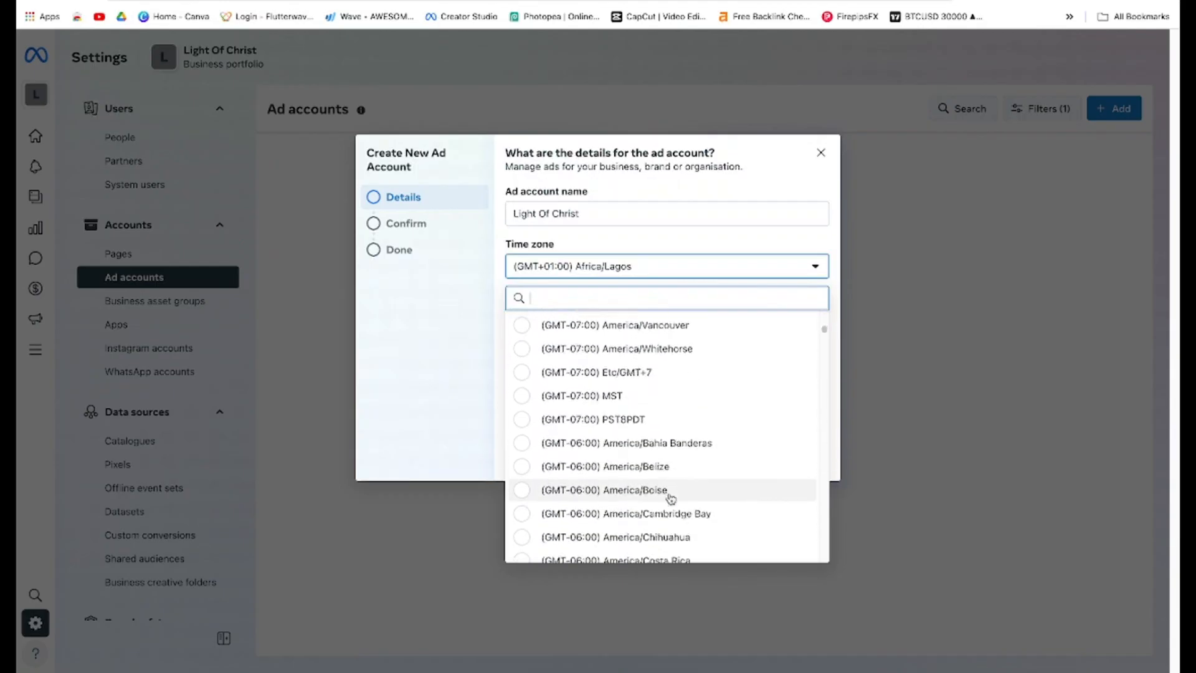
{"action": "scroll", "coordinate": [667, 470], "scroll_direction": "down", "scroll_amount": 4}
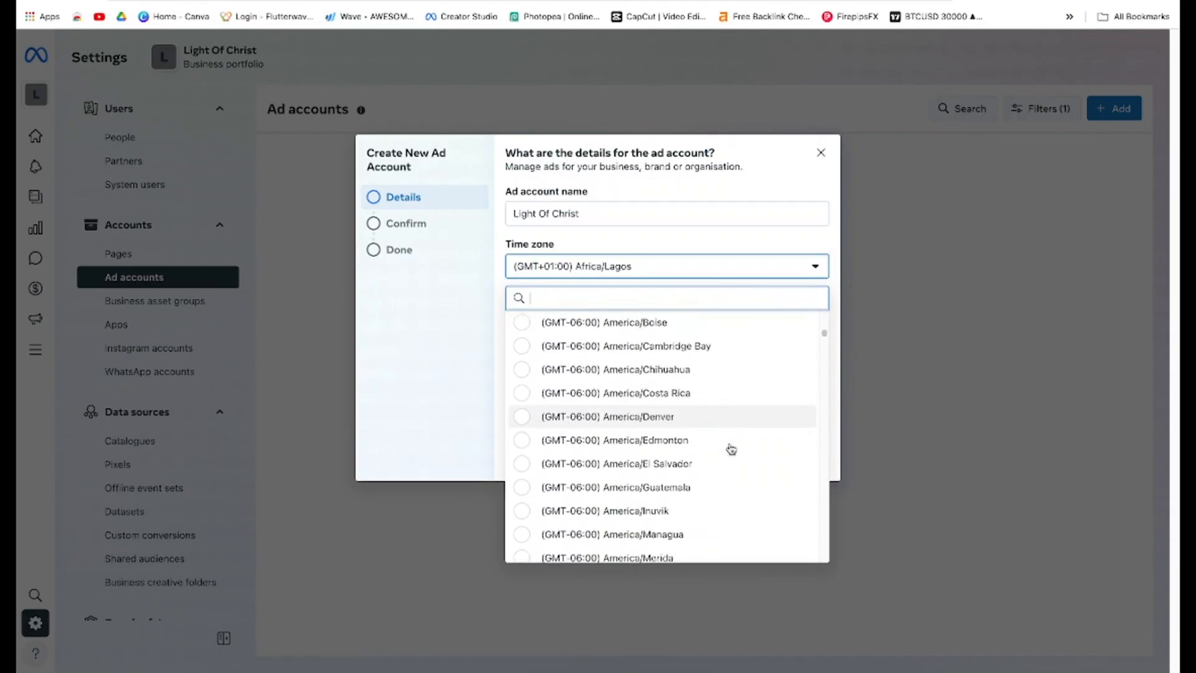
{"action": "scroll", "coordinate": [704, 424], "scroll_direction": "down", "scroll_amount": 3}
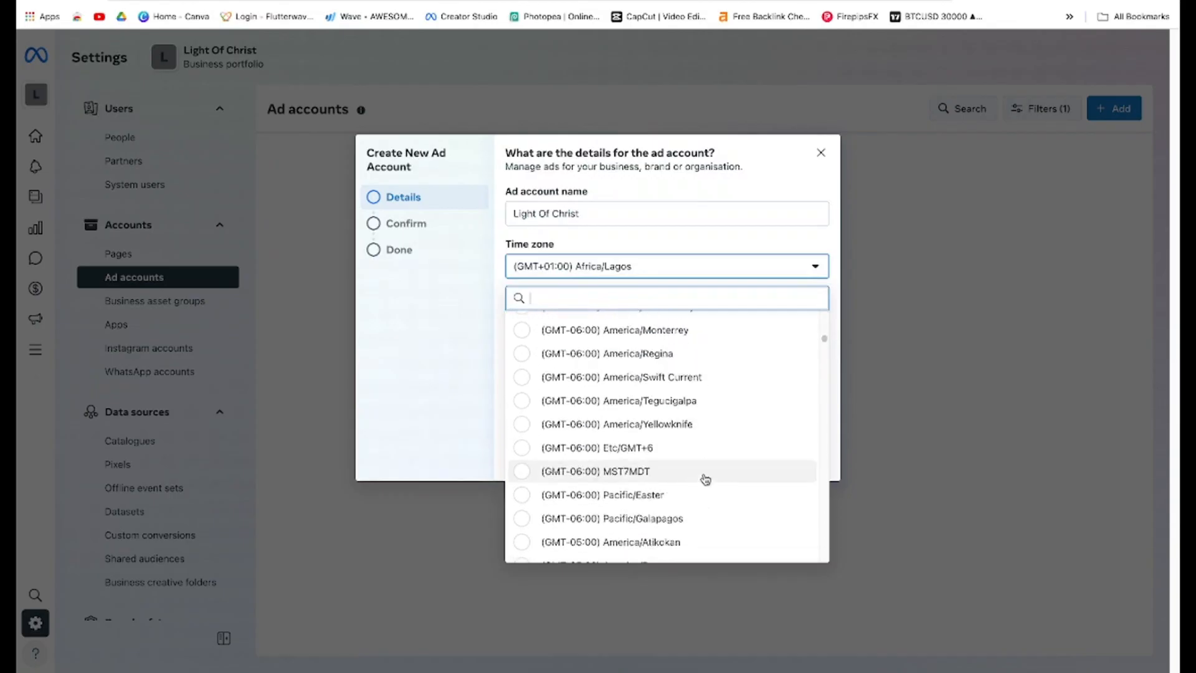
{"action": "left_click", "coordinate": [774, 173]}
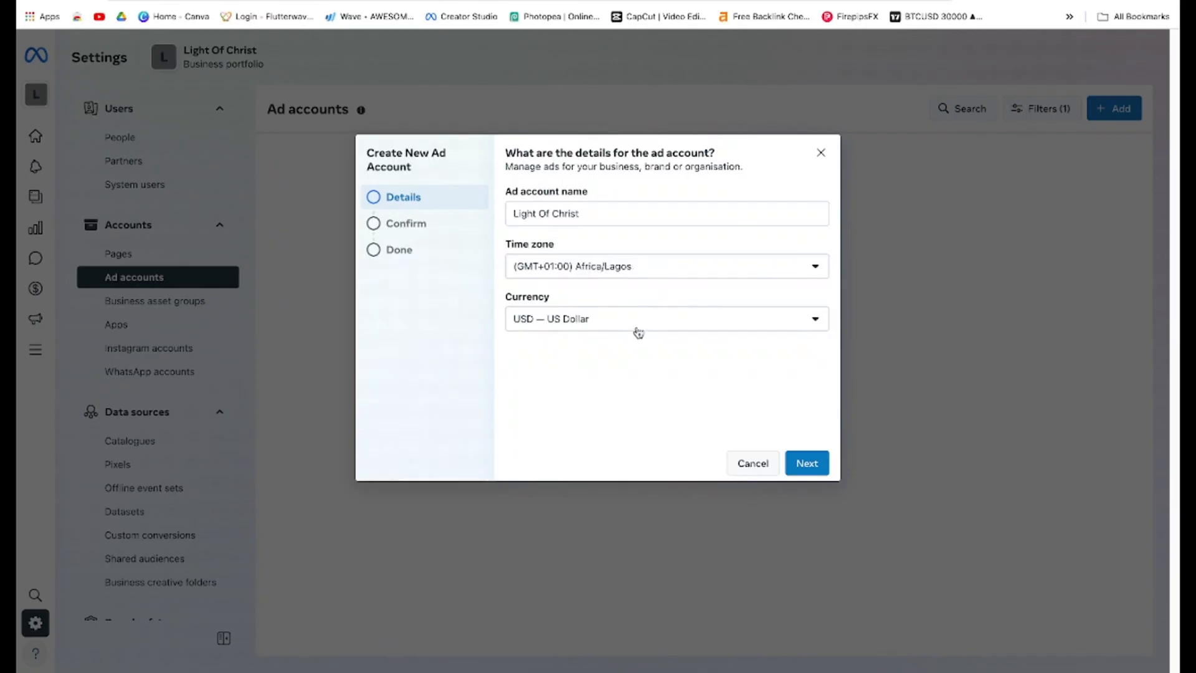
Set the ad account's currency to NGN — Nigerian Naira
{"action": "left_click", "coordinate": [574, 324]}
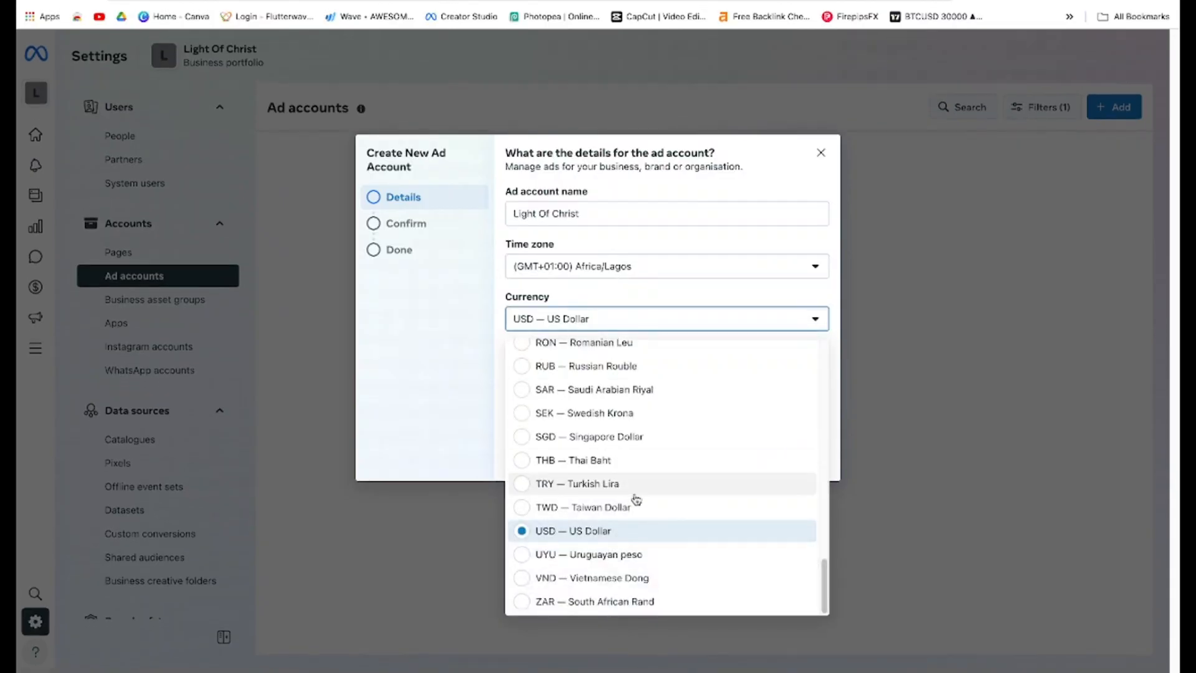
{"action": "scroll", "coordinate": [634, 500], "scroll_direction": "up", "scroll_amount": 4}
{"action": "scroll", "coordinate": [603, 383], "scroll_direction": "up", "scroll_amount": 12}
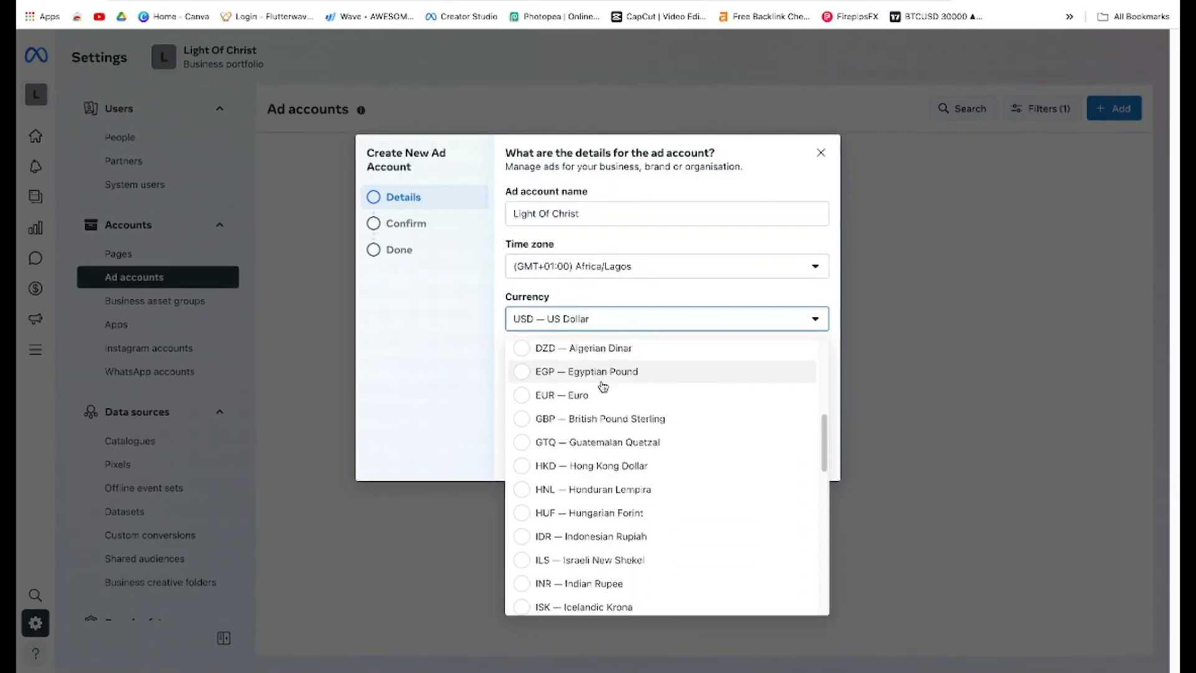
{"action": "scroll", "coordinate": [608, 493], "scroll_direction": "down", "scroll_amount": 7}
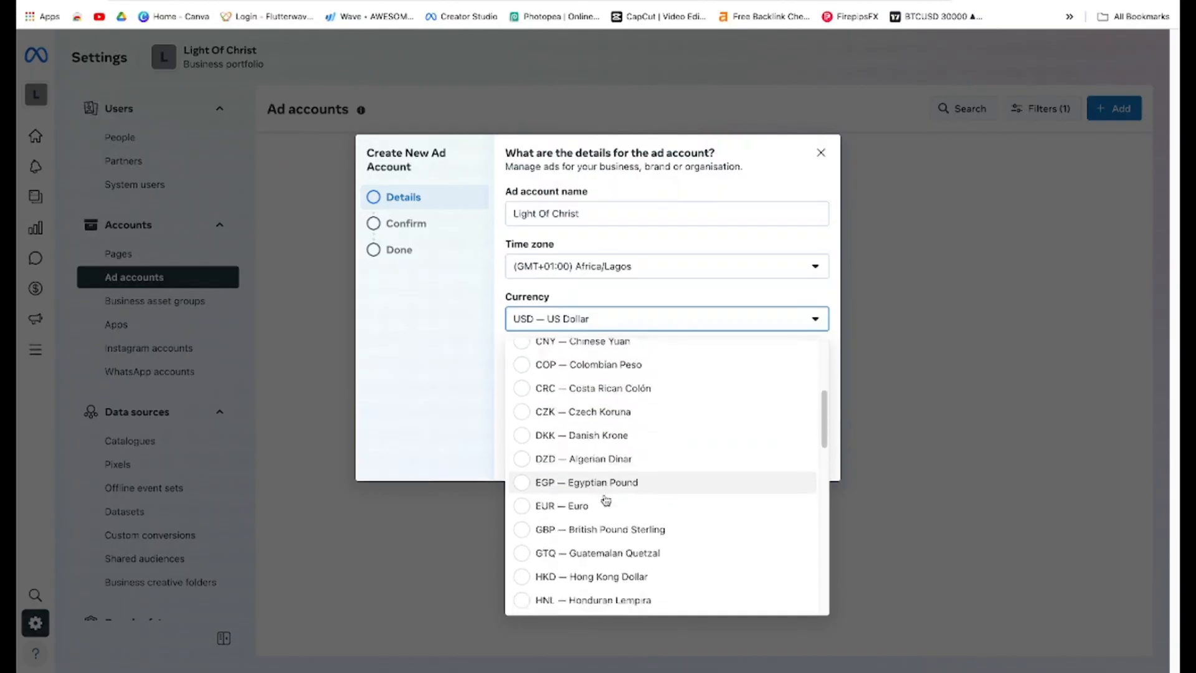
{"action": "scroll", "coordinate": [606, 499], "scroll_direction": "down", "scroll_amount": 6}
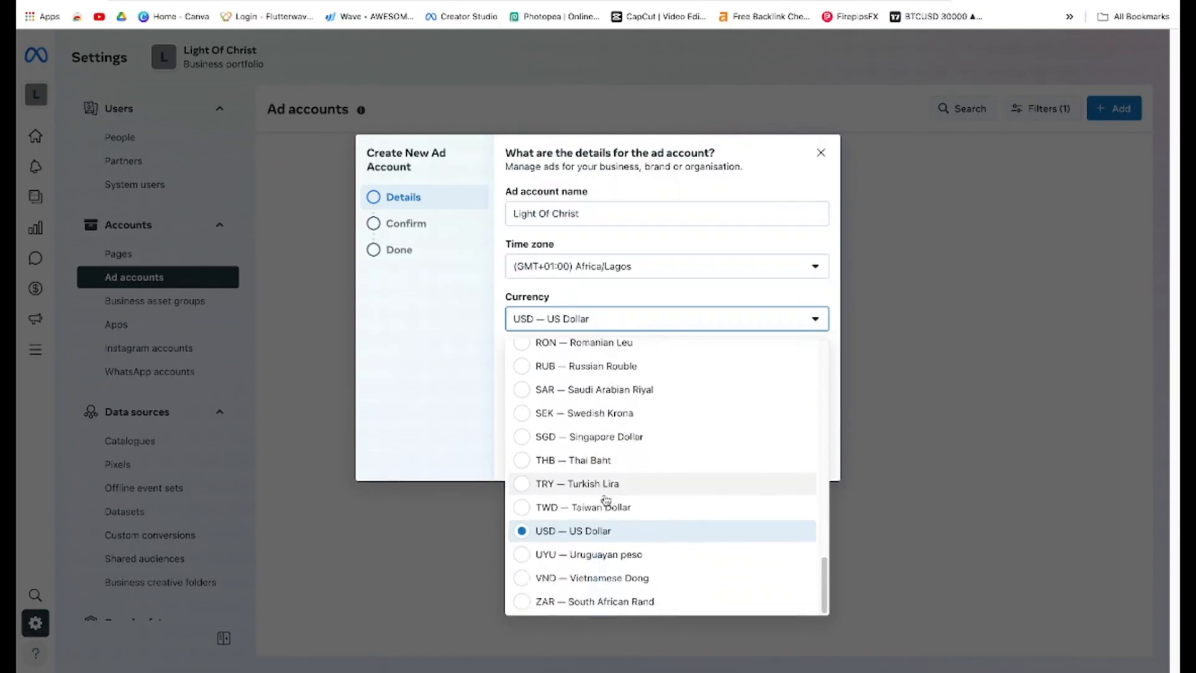
{"action": "scroll", "coordinate": [554, 433], "scroll_direction": "up", "scroll_amount": 4}
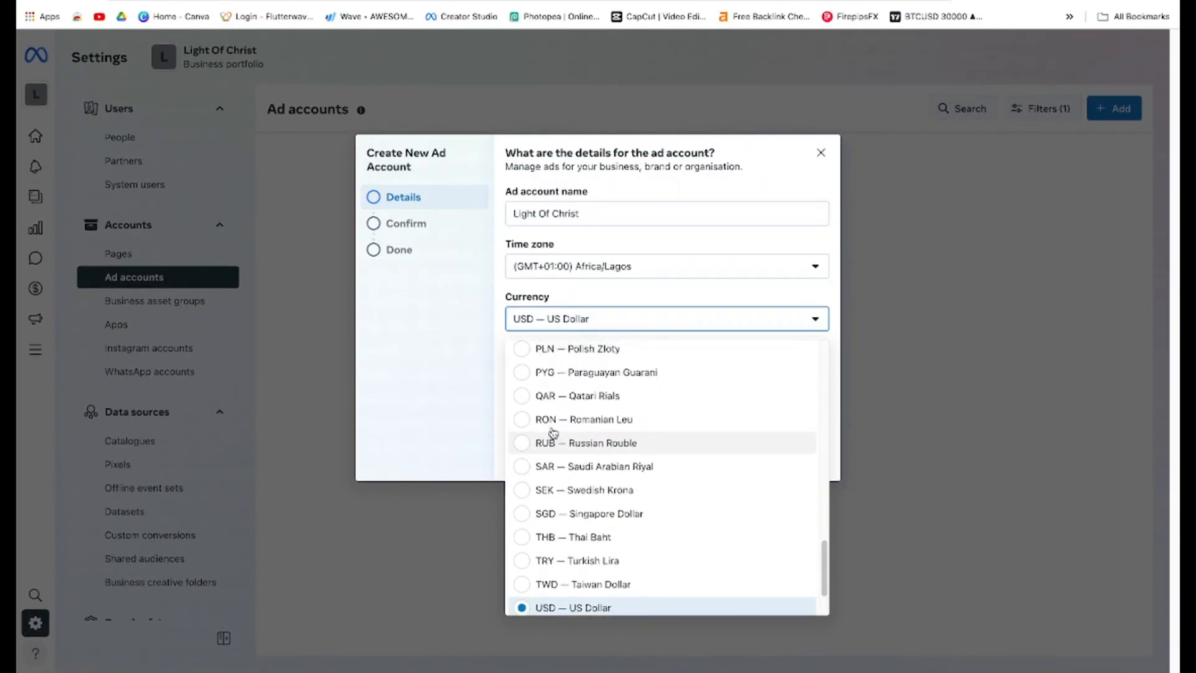
{"action": "scroll", "coordinate": [553, 433], "scroll_direction": "up", "scroll_amount": 2}
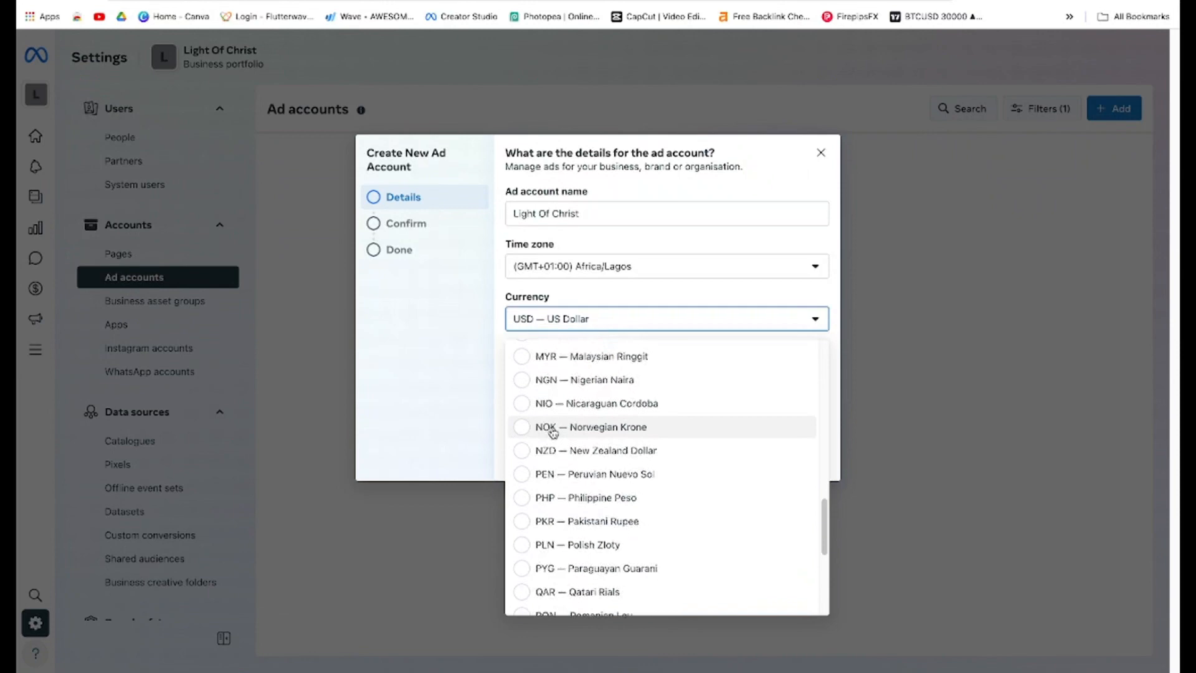
{"action": "left_click", "coordinate": [524, 386]}
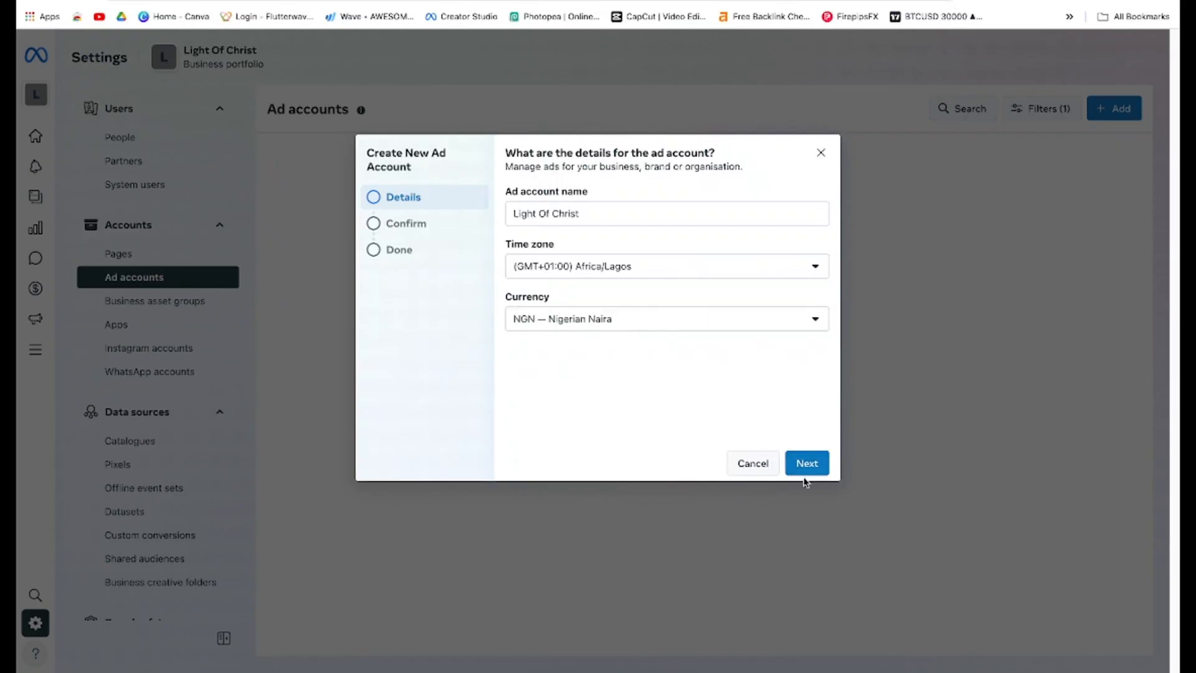
Search the time zone list for America and set the time zone to (GMT-07:00) America/Vancouver
{"action": "left_click", "coordinate": [704, 265]}
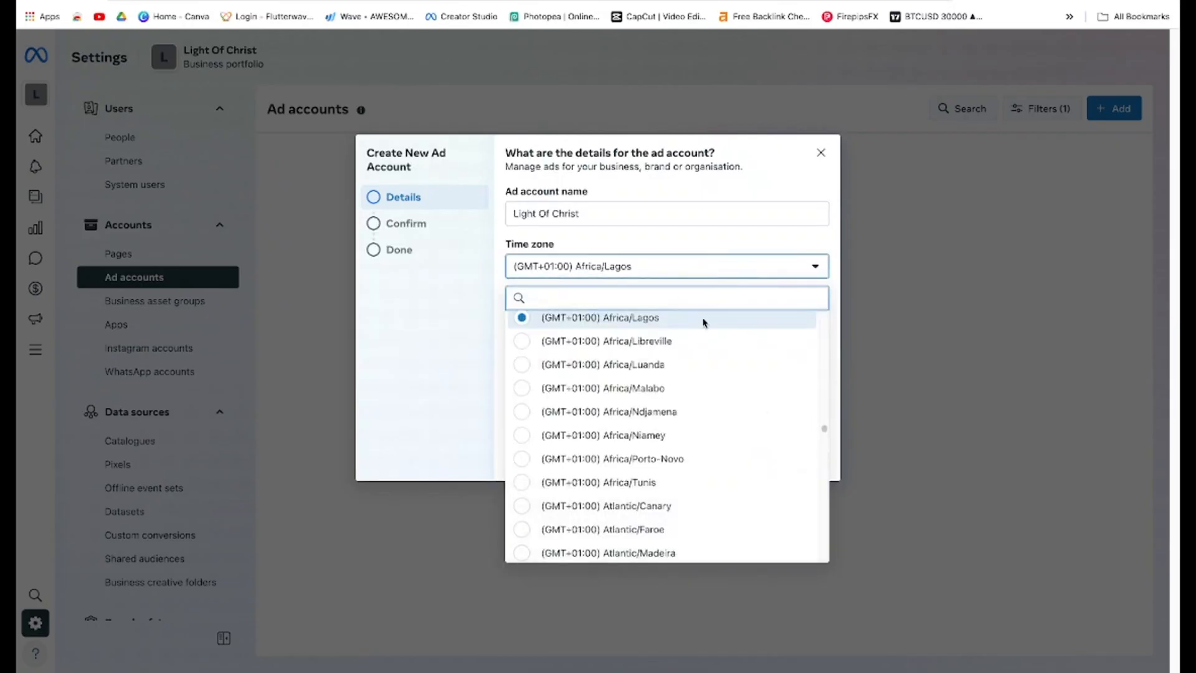
{"action": "scroll", "coordinate": [644, 414], "scroll_direction": "down", "scroll_amount": 3}
{"action": "scroll", "coordinate": [617, 398], "scroll_direction": "up", "scroll_amount": 6}
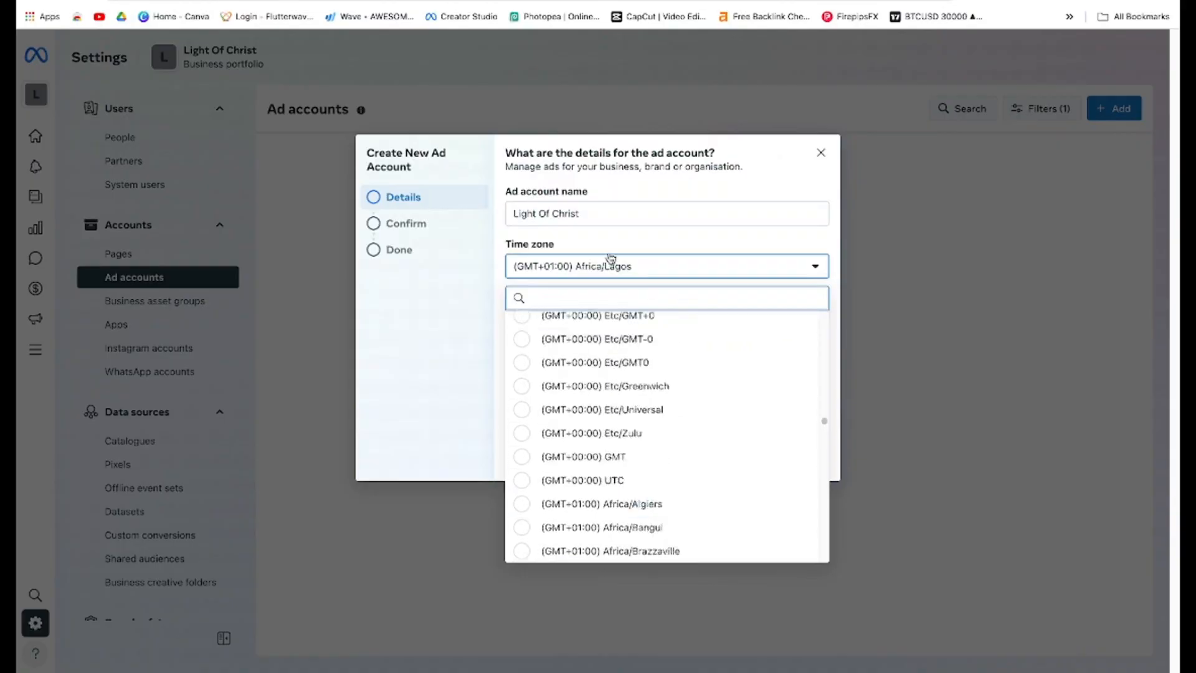
{"action": "type", "text": "Amer"}
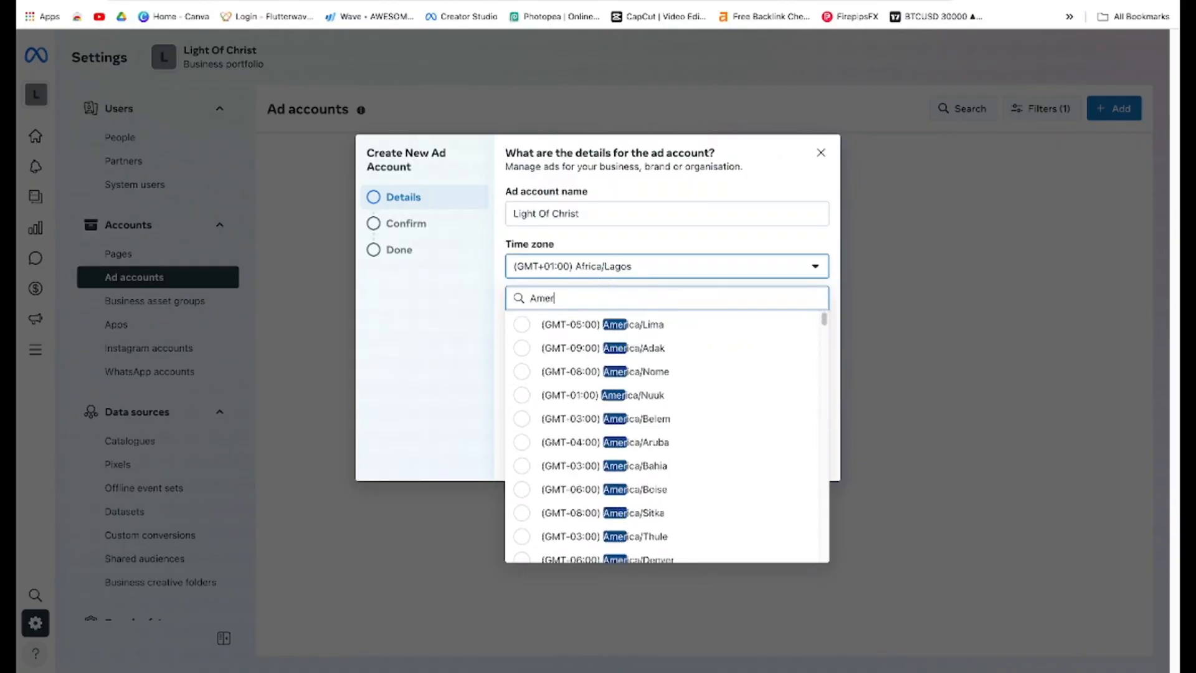
{"action": "type", "text": "ica"}
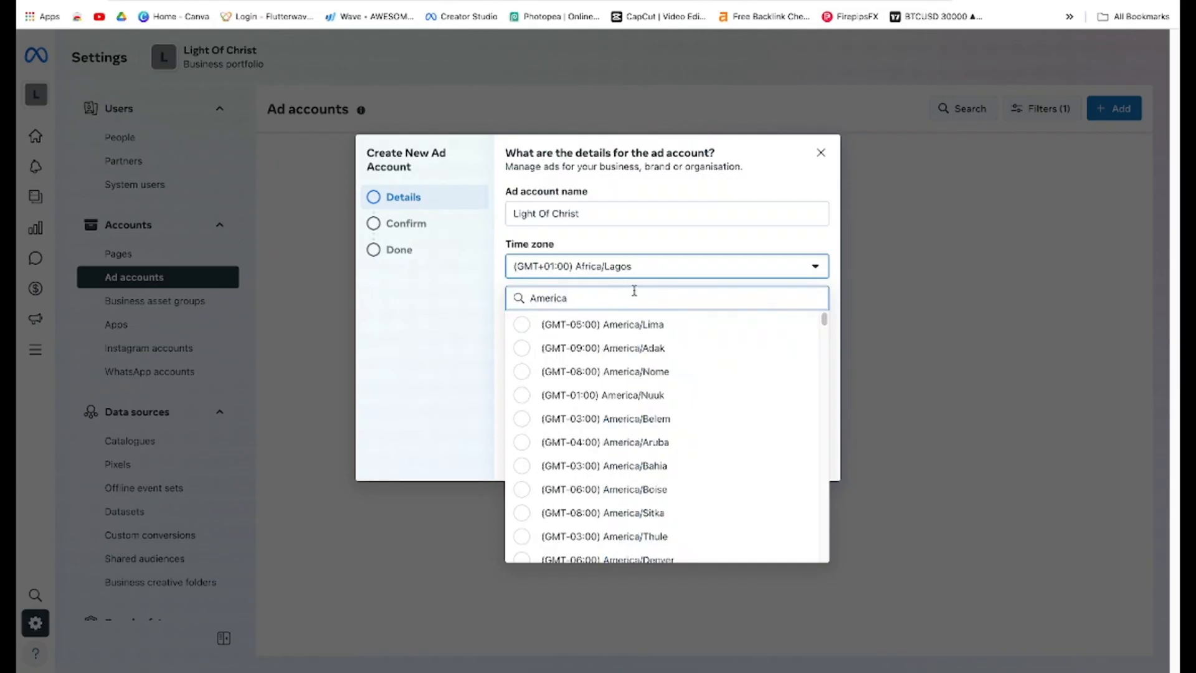
{"action": "scroll", "coordinate": [678, 483], "scroll_direction": "down", "scroll_amount": 8}
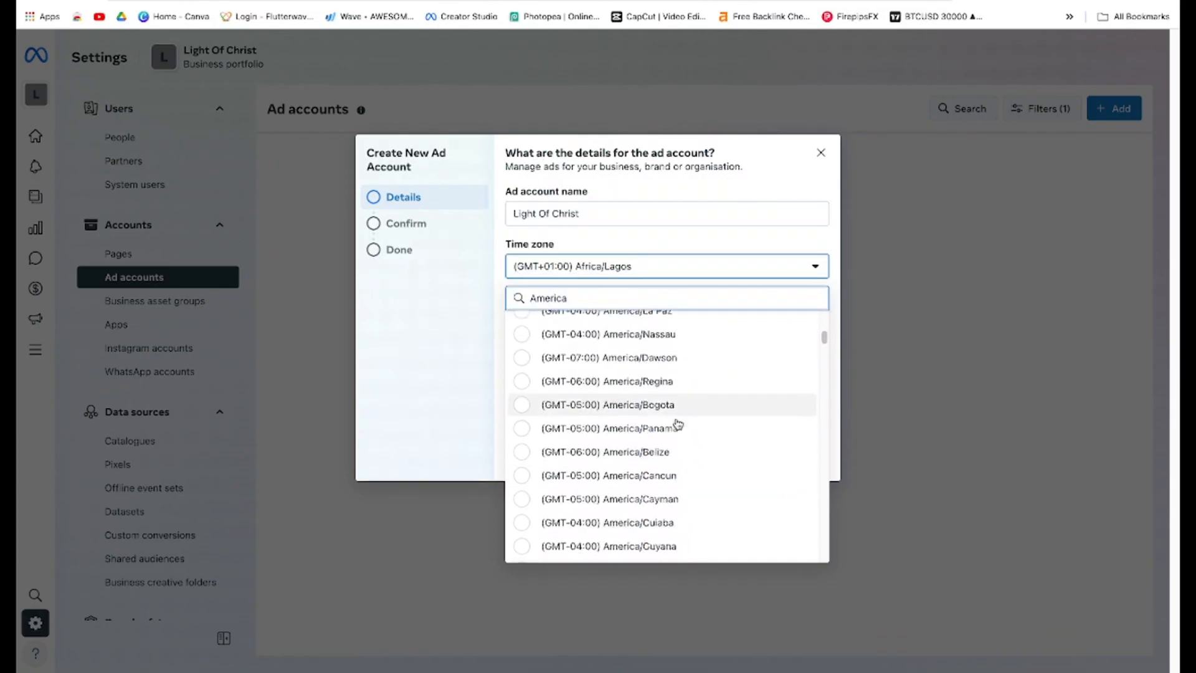
{"action": "scroll", "coordinate": [679, 424], "scroll_direction": "down", "scroll_amount": 3}
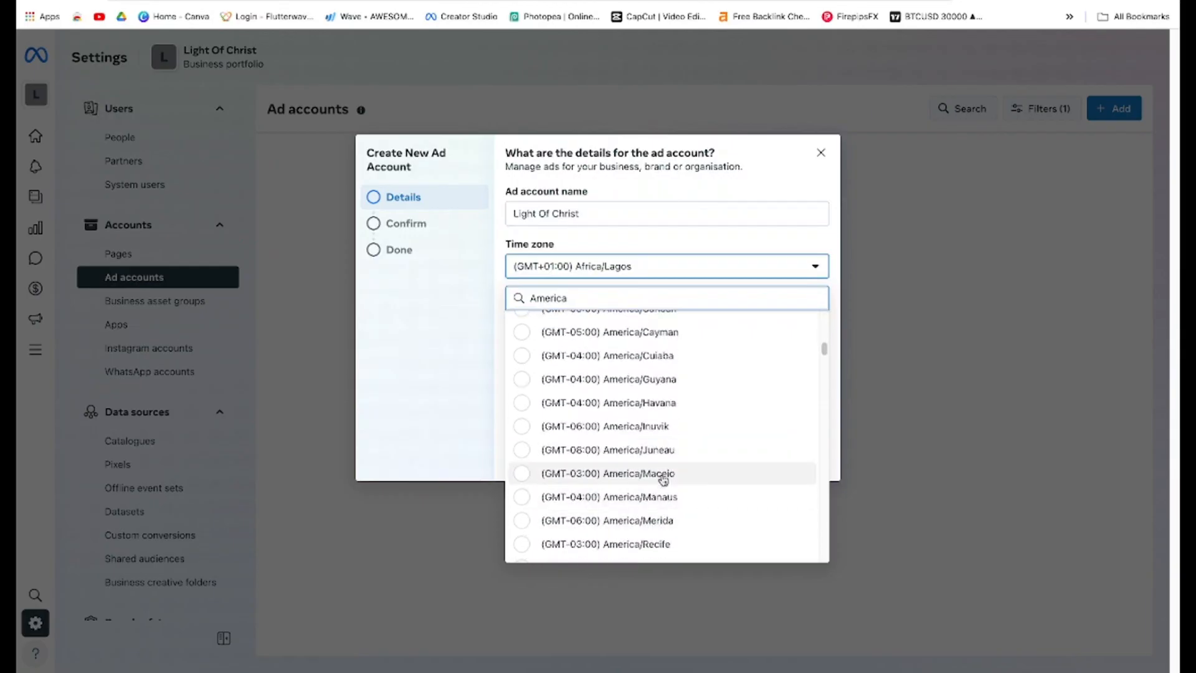
{"action": "scroll", "coordinate": [663, 471], "scroll_direction": "down", "scroll_amount": 5}
{"action": "scroll", "coordinate": [663, 471], "scroll_direction": "down", "scroll_amount": 6}
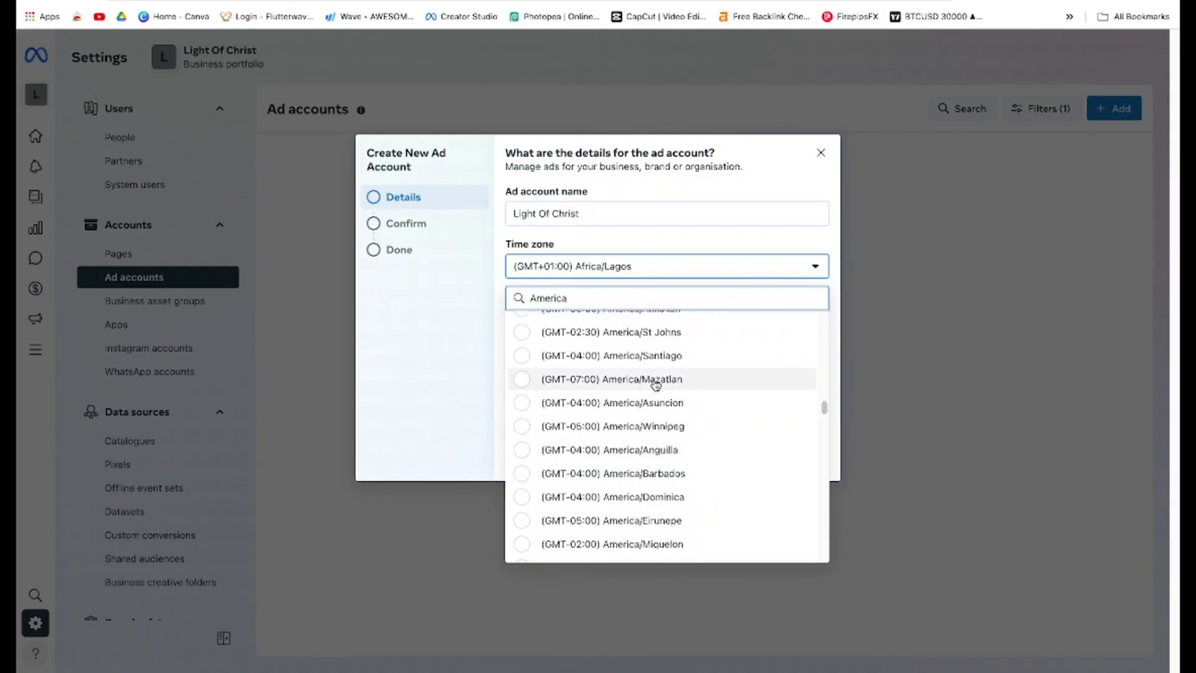
{"action": "key", "text": "BackSpace"}
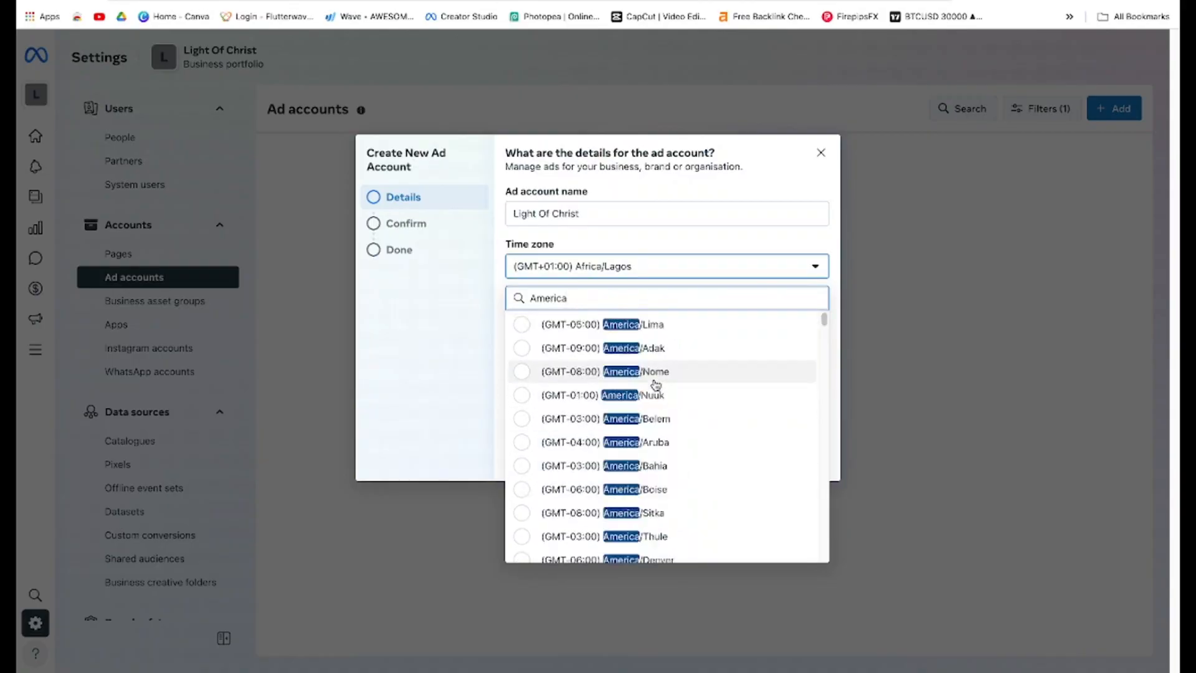
{"action": "type", "text": "van"}
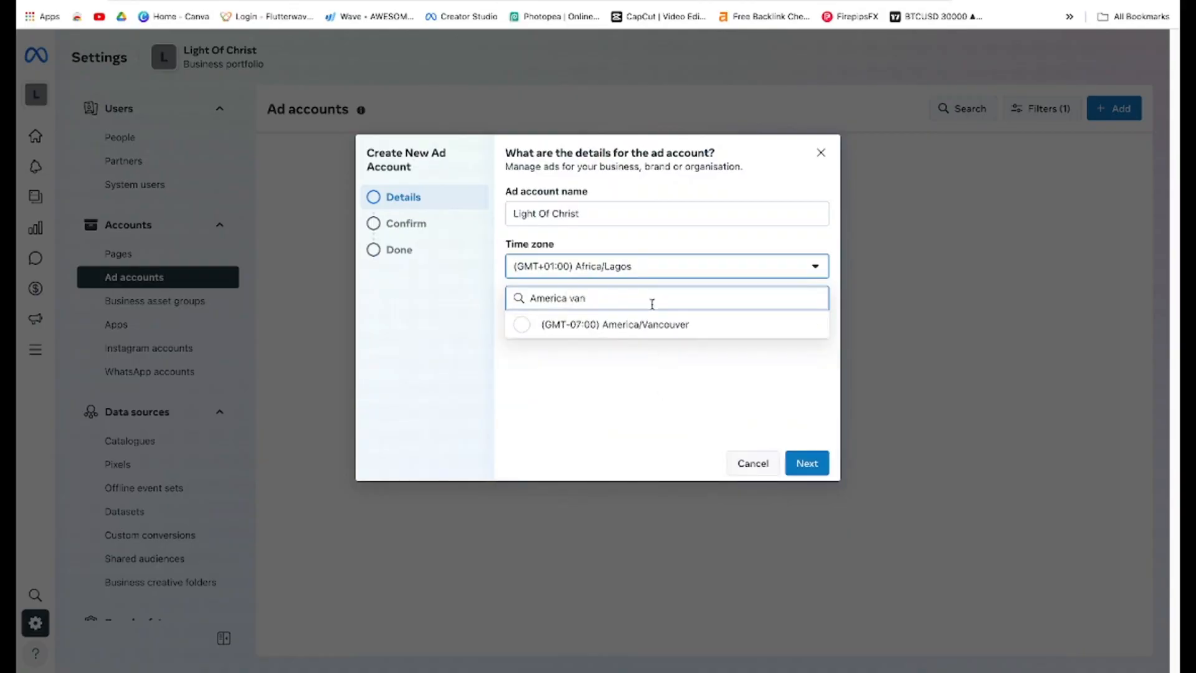
{"action": "left_click", "coordinate": [636, 324]}
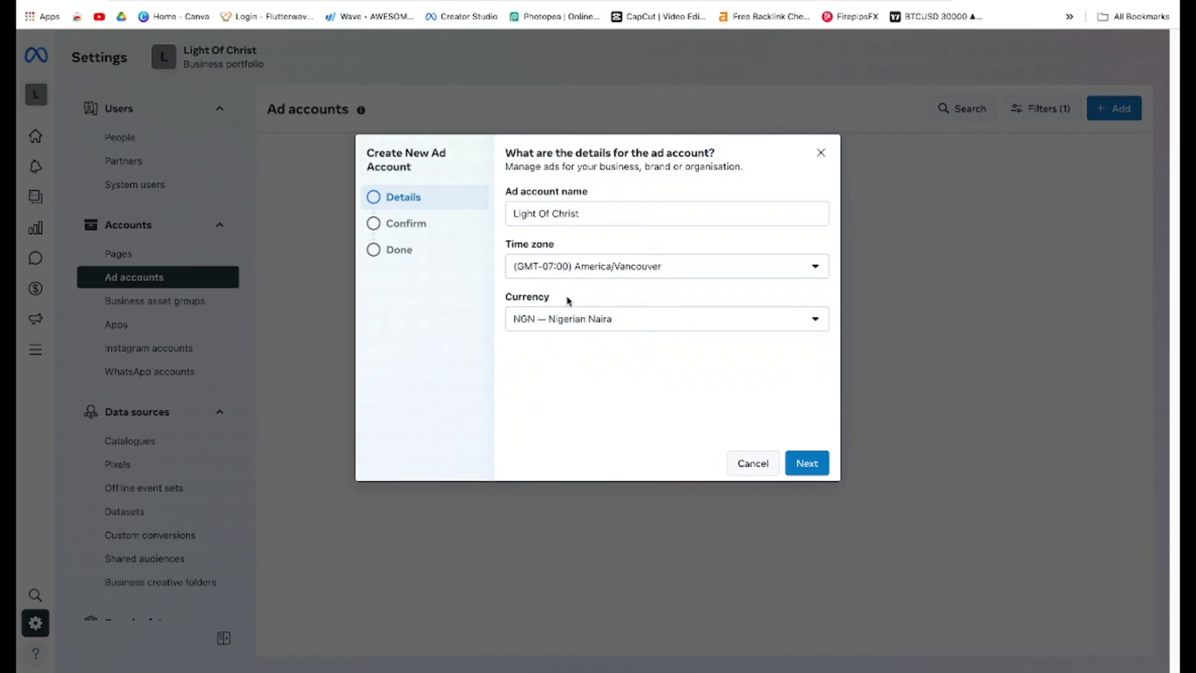
Set the time zone back to (GMT+01:00) Africa/Lagos by searching for Africa la, and continue to the confirmation step
{"action": "left_click", "coordinate": [627, 328]}
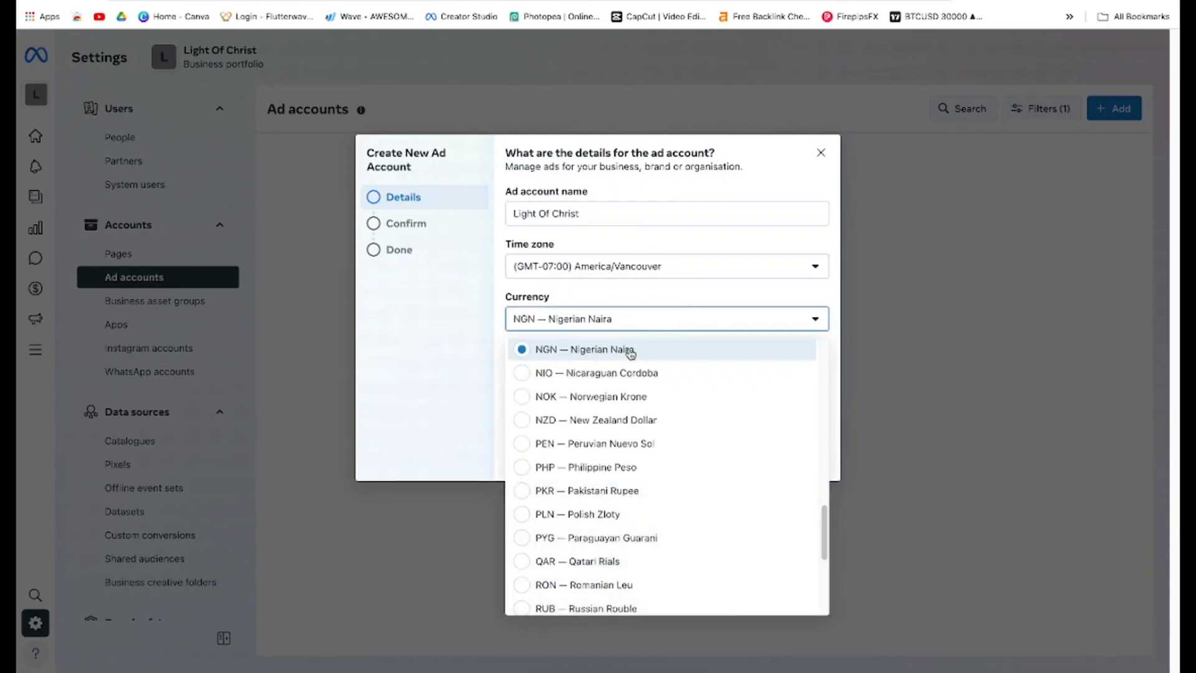
{"action": "scroll", "coordinate": [660, 517], "scroll_direction": "down", "scroll_amount": 4}
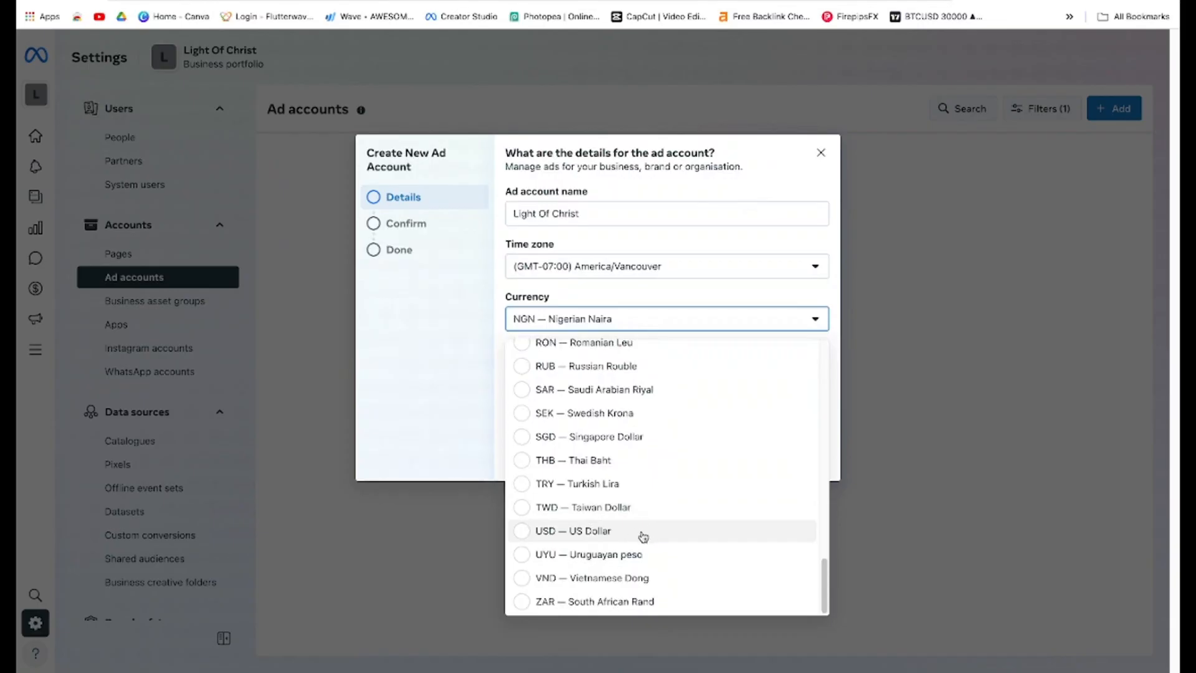
{"action": "left_click", "coordinate": [650, 266]}
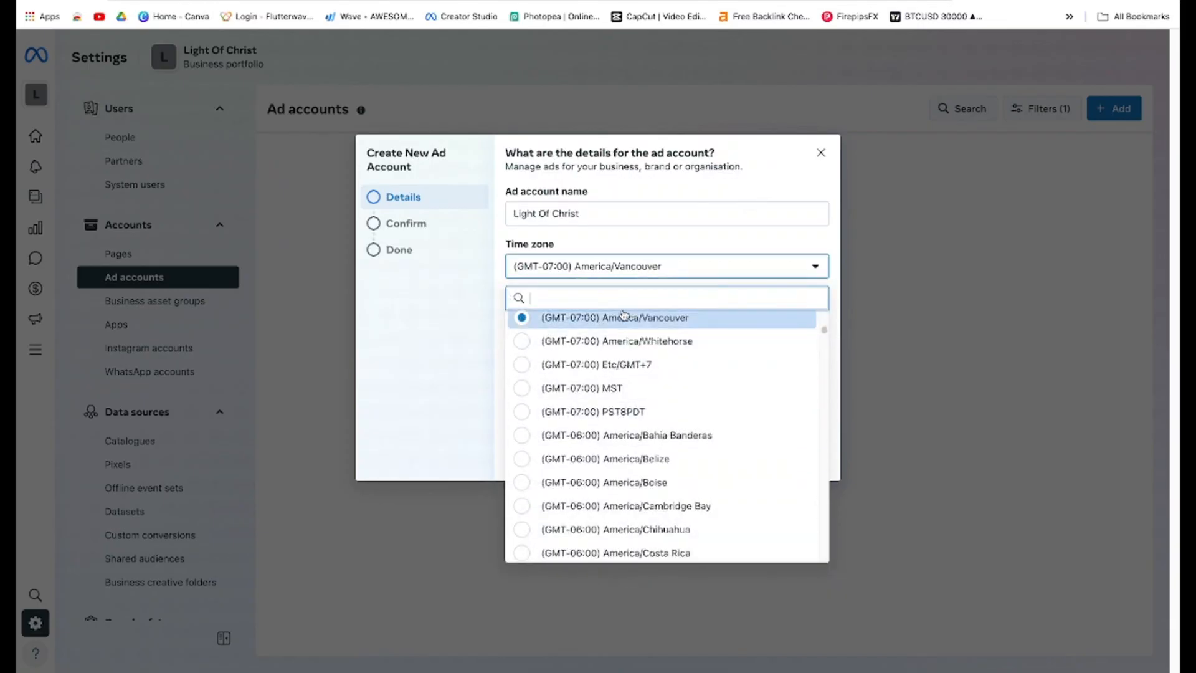
{"action": "type", "text": "Afr"}
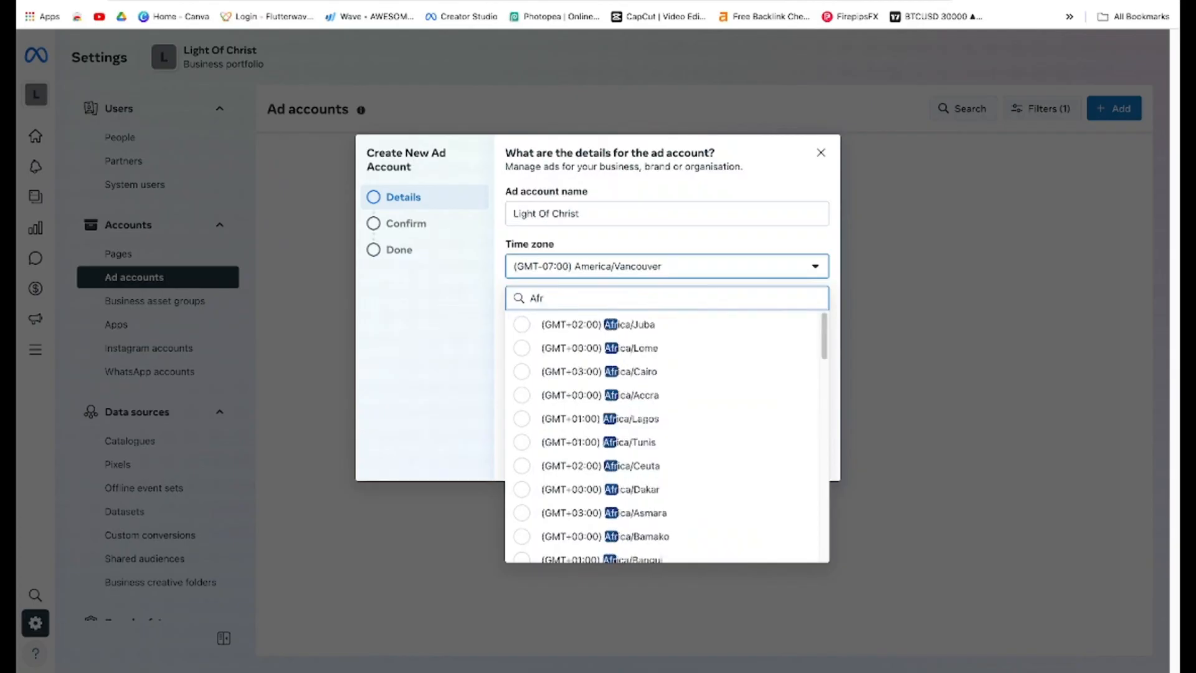
{"action": "type", "text": "ica"}
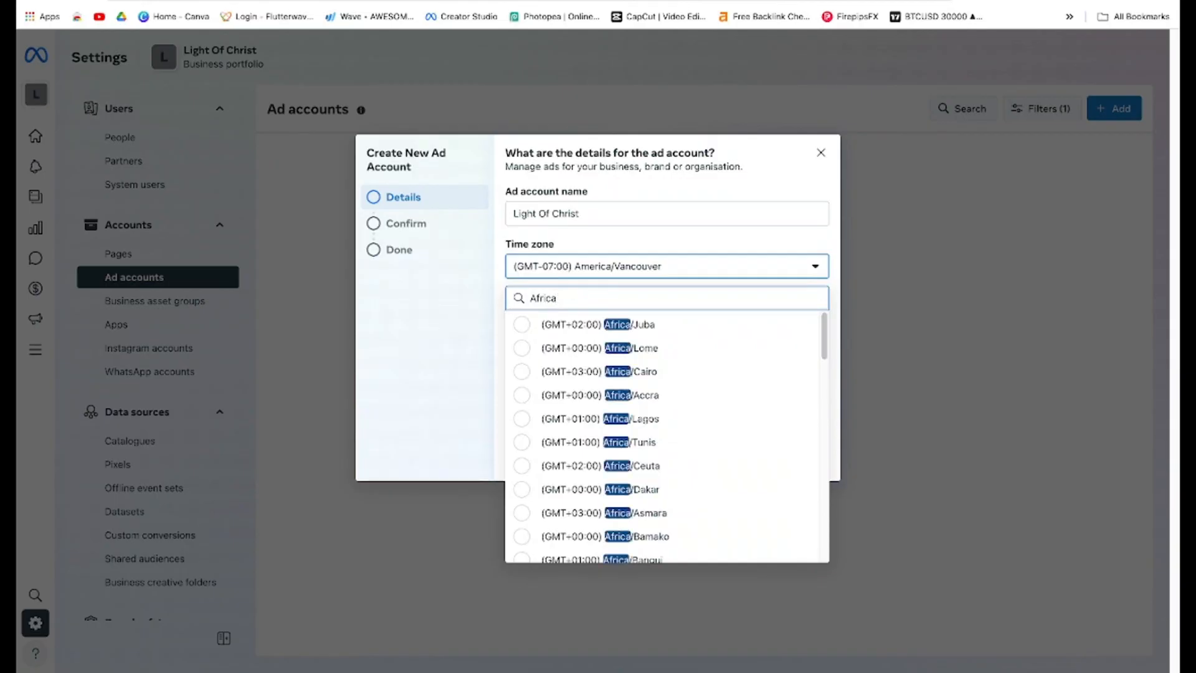
{"action": "scroll", "coordinate": [708, 527], "scroll_direction": "down", "scroll_amount": 3}
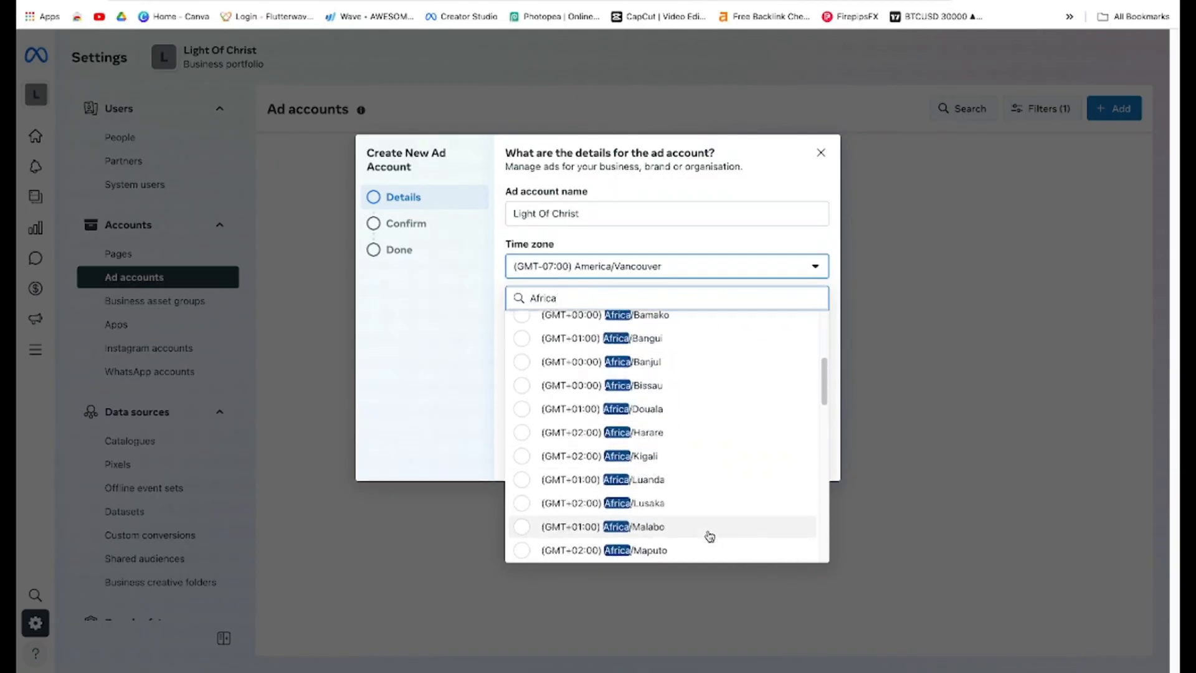
{"action": "type", "text": "lo"}
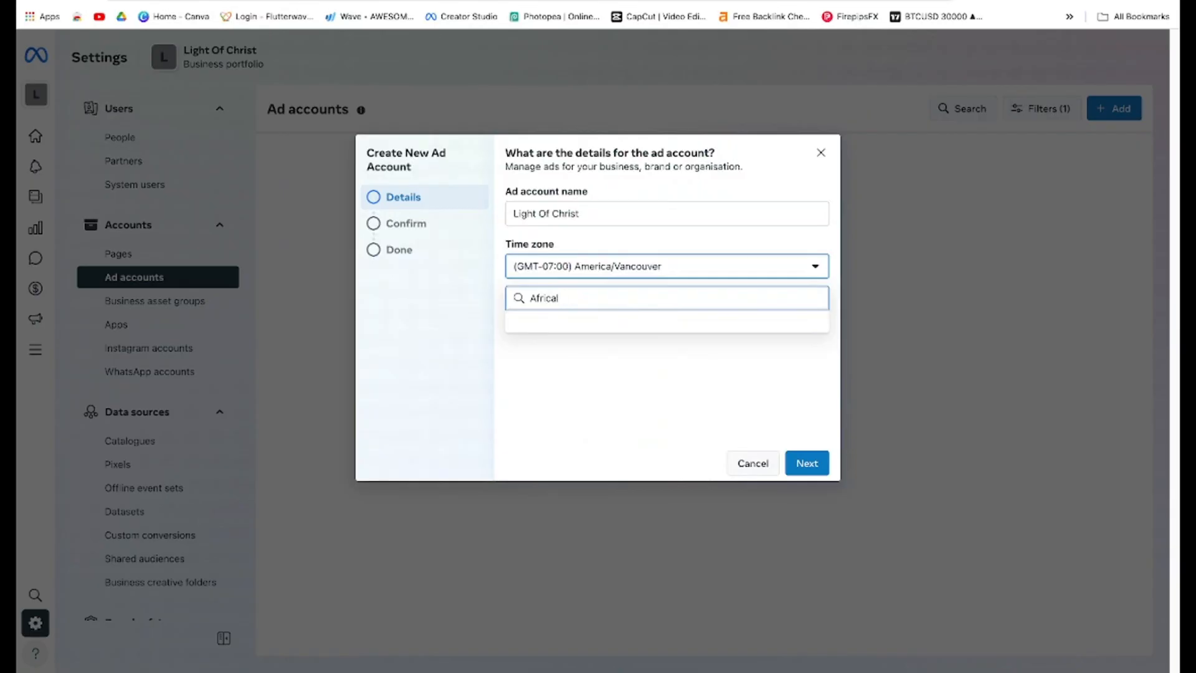
{"action": "key", "text": "BackSpace"}
{"action": "type", "text": "la"}
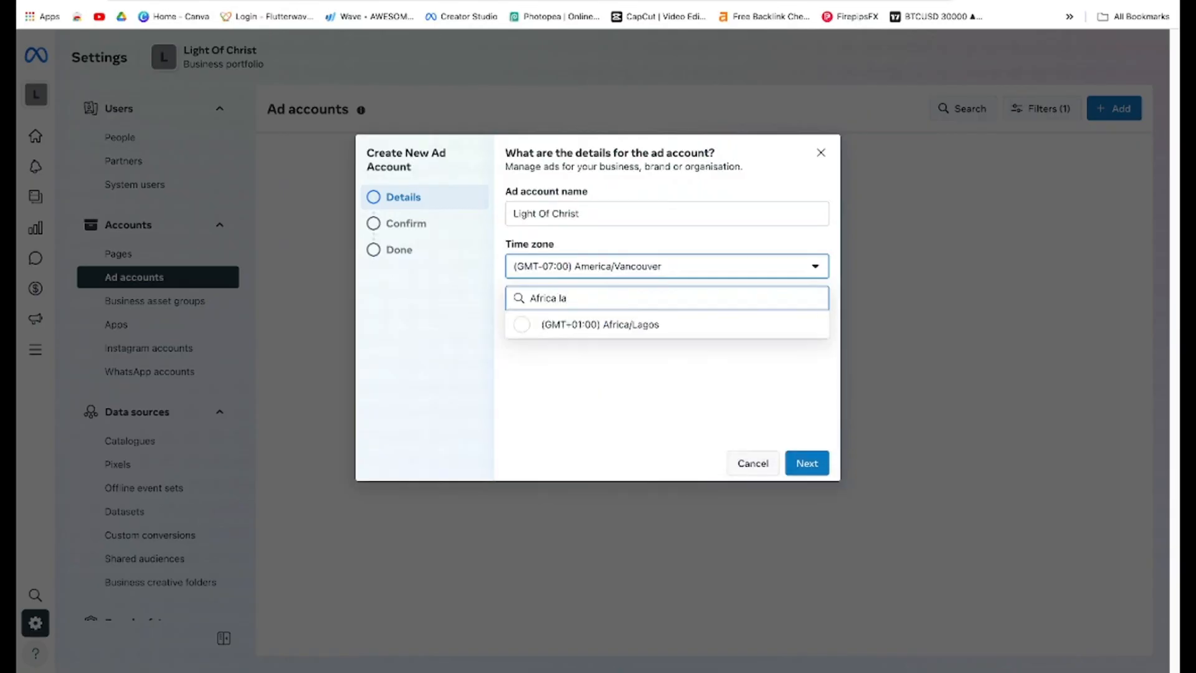
{"action": "left_click", "coordinate": [716, 323]}
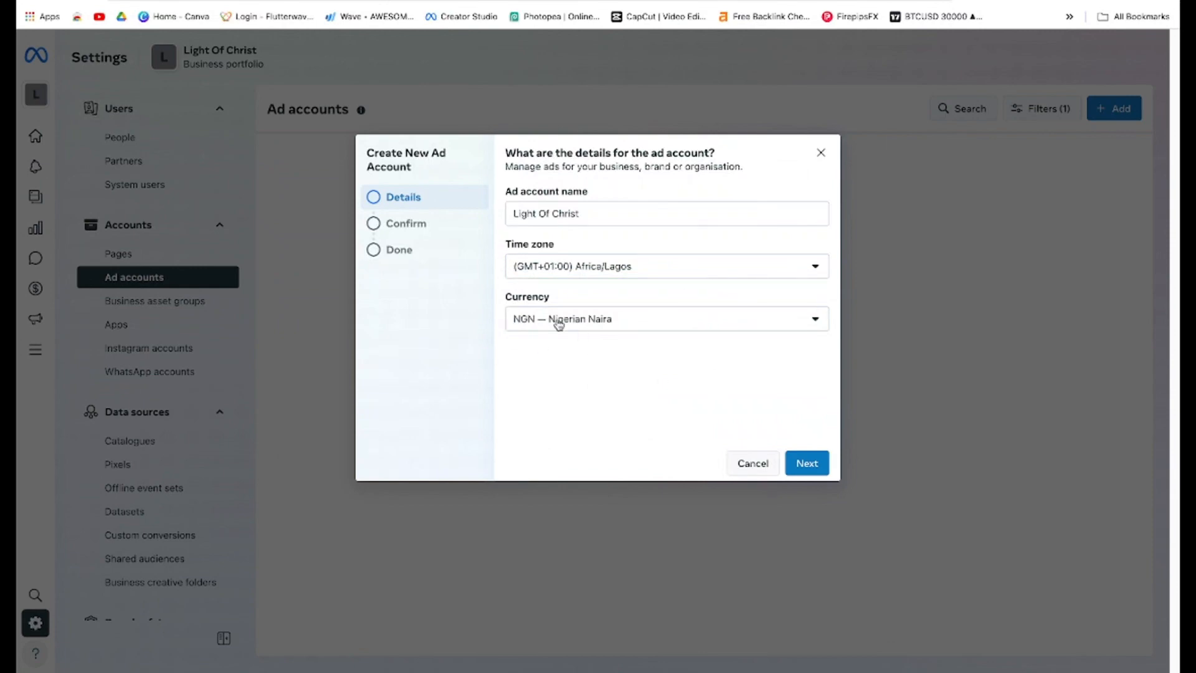
{"action": "left_click", "coordinate": [807, 465]}
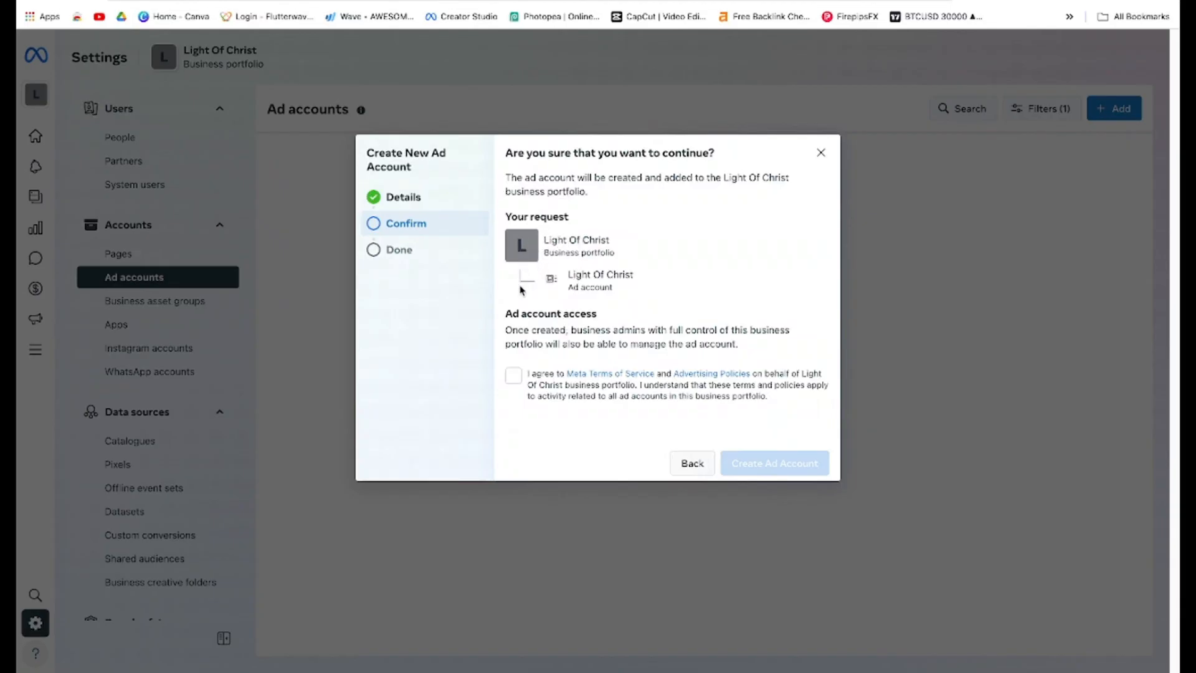
Agree to the Meta Terms of Service and Advertising Policies and create the ad account
{"action": "left_click", "coordinate": [514, 376]}
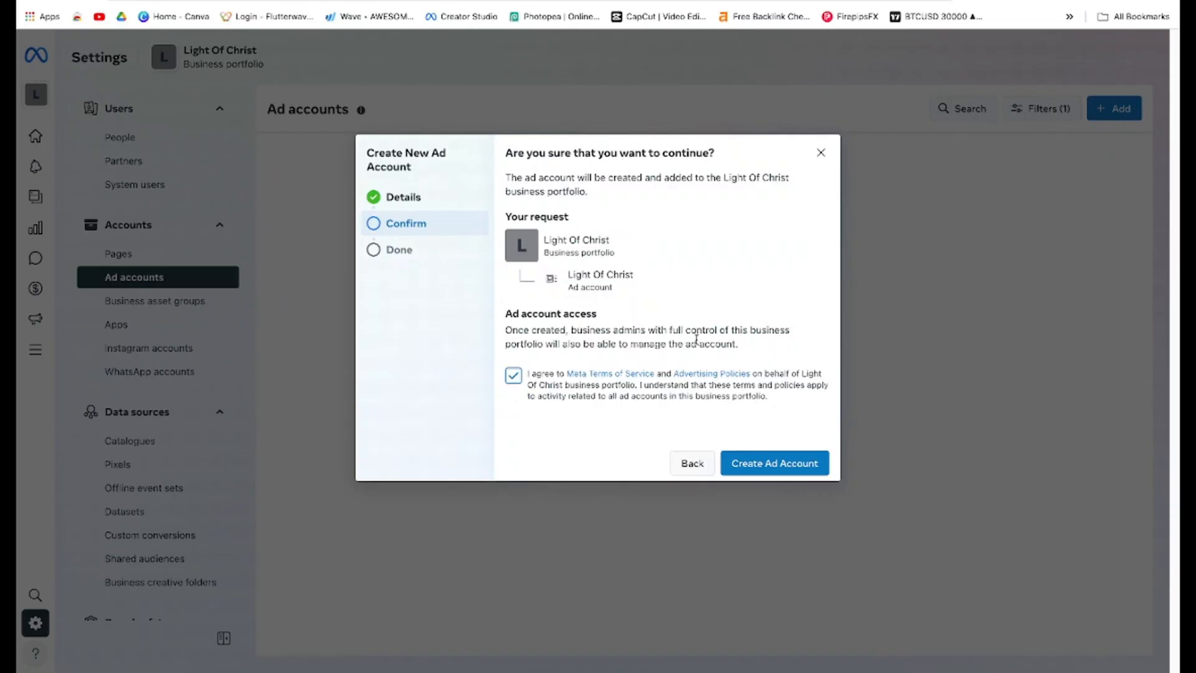
{"action": "left_click", "coordinate": [786, 466]}
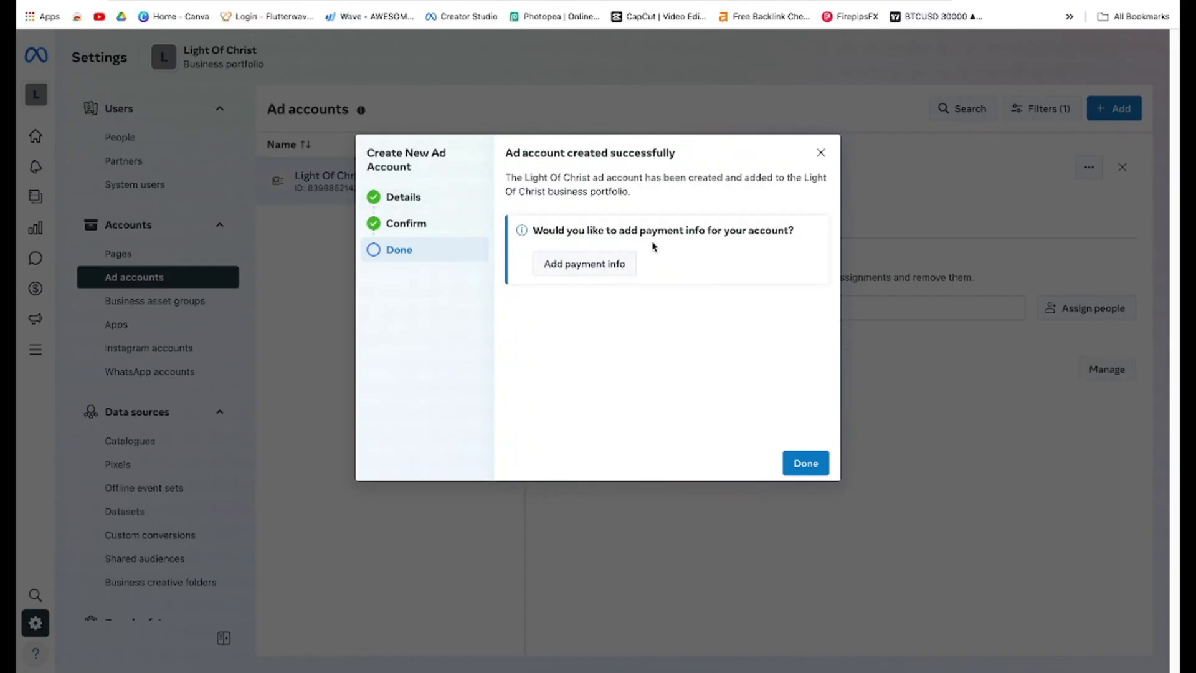
Start adding payment info, keep Nigeria and Nigerian Naira, and choose Naira Payment with MasterCard/VISA as the payment method
{"action": "left_click", "coordinate": [621, 270]}
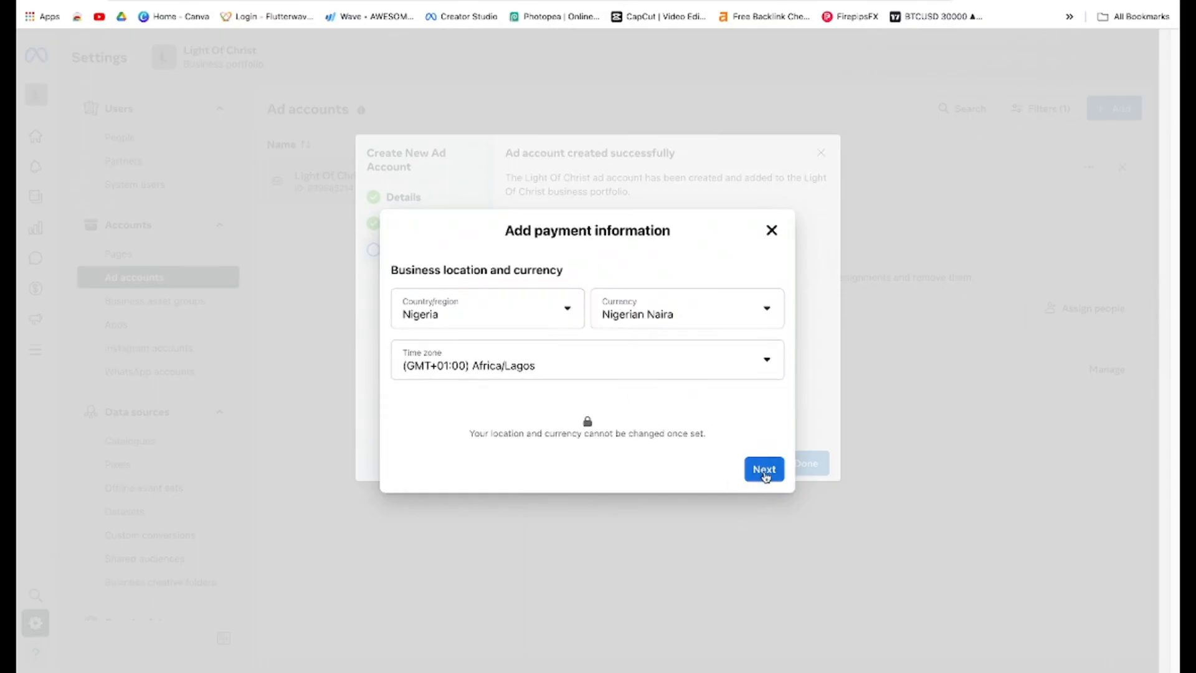
{"action": "left_click", "coordinate": [764, 471]}
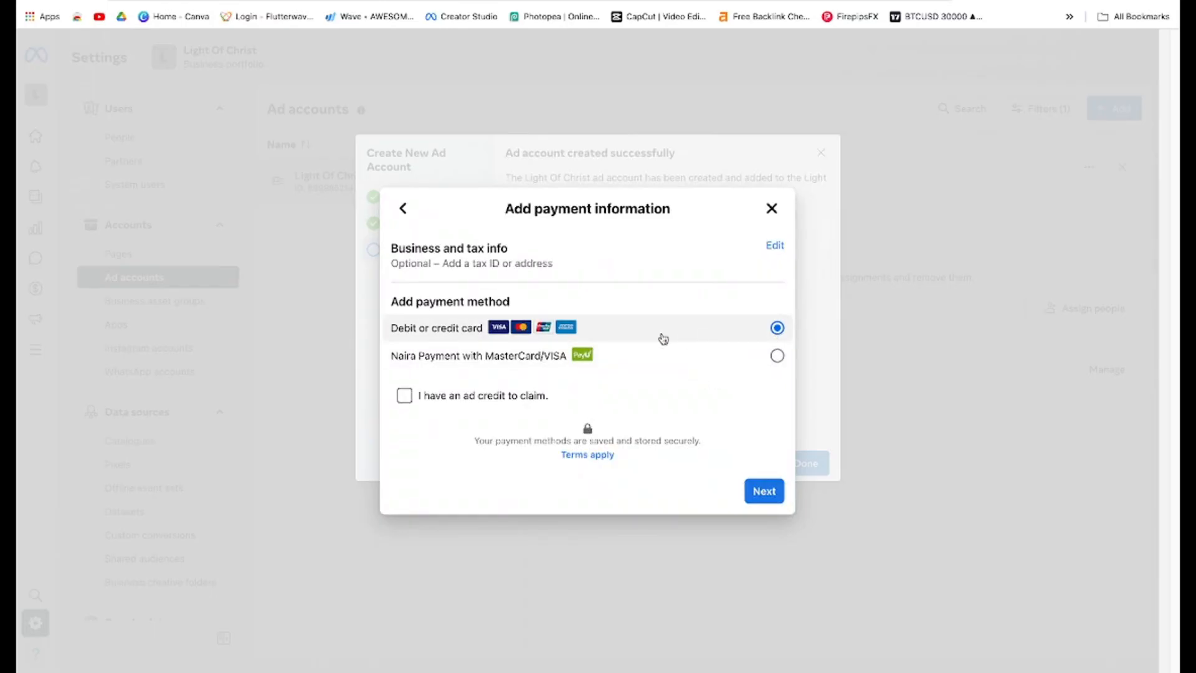
{"action": "left_click", "coordinate": [776, 354]}
{"action": "left_click", "coordinate": [771, 499]}
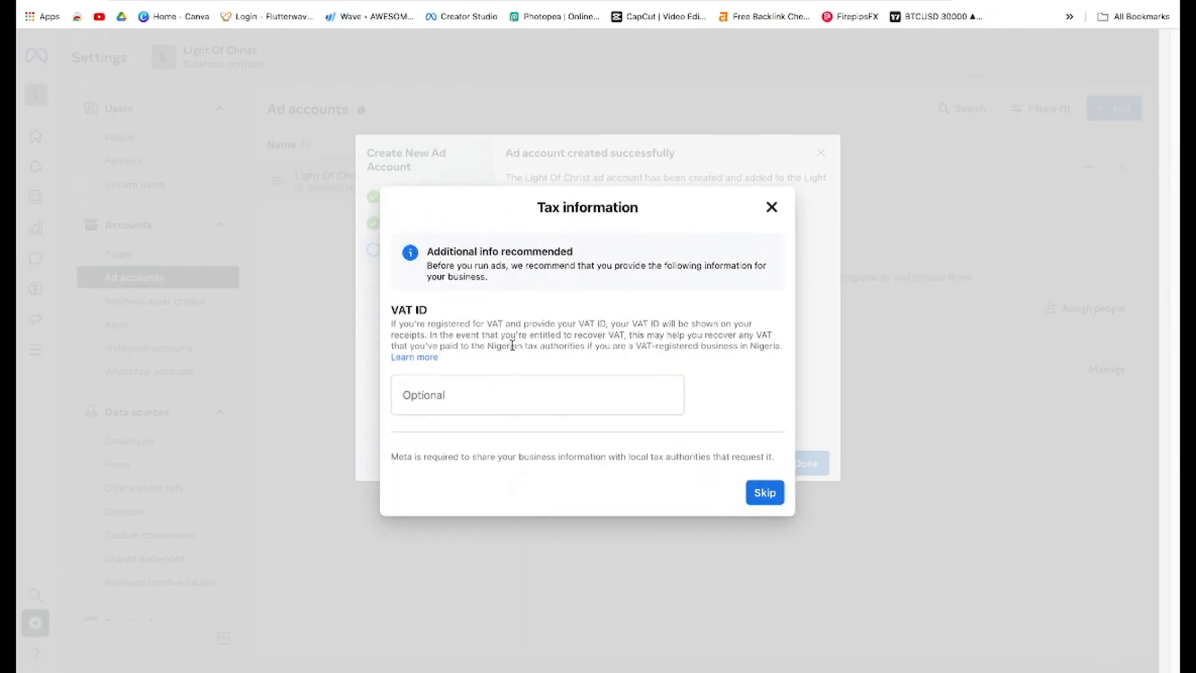
Skip the VAT ID and add 4,500.00 in prepaid funds
{"action": "left_click", "coordinate": [765, 493]}
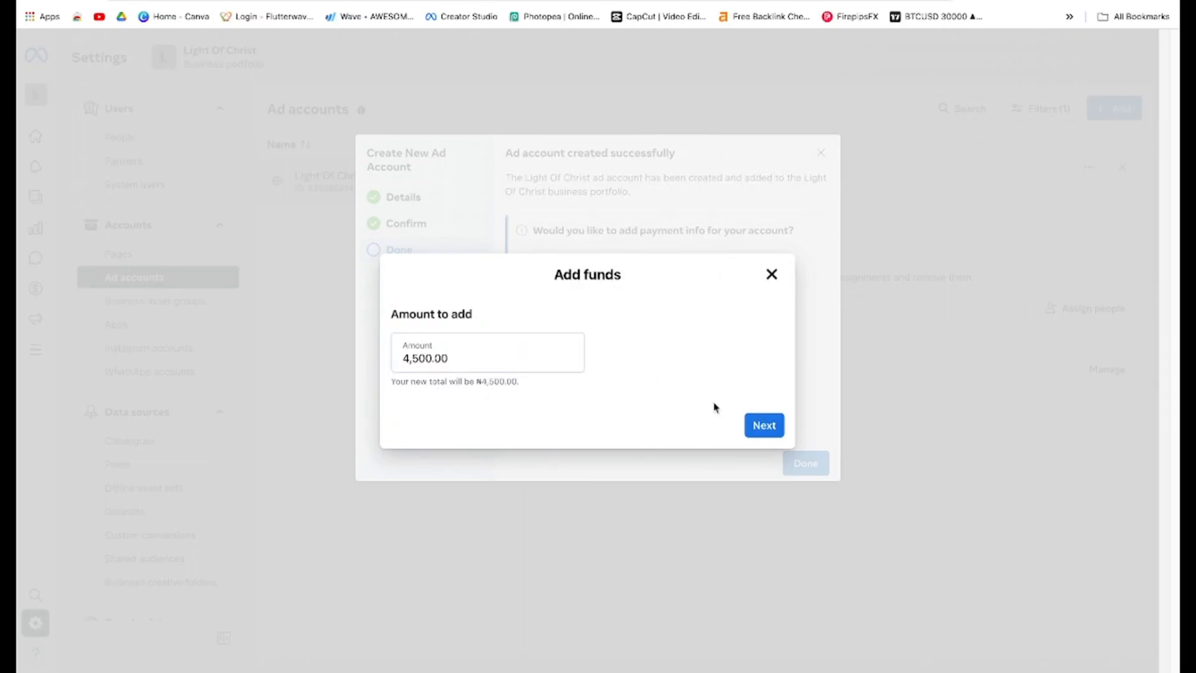
{"action": "left_click", "coordinate": [773, 430]}
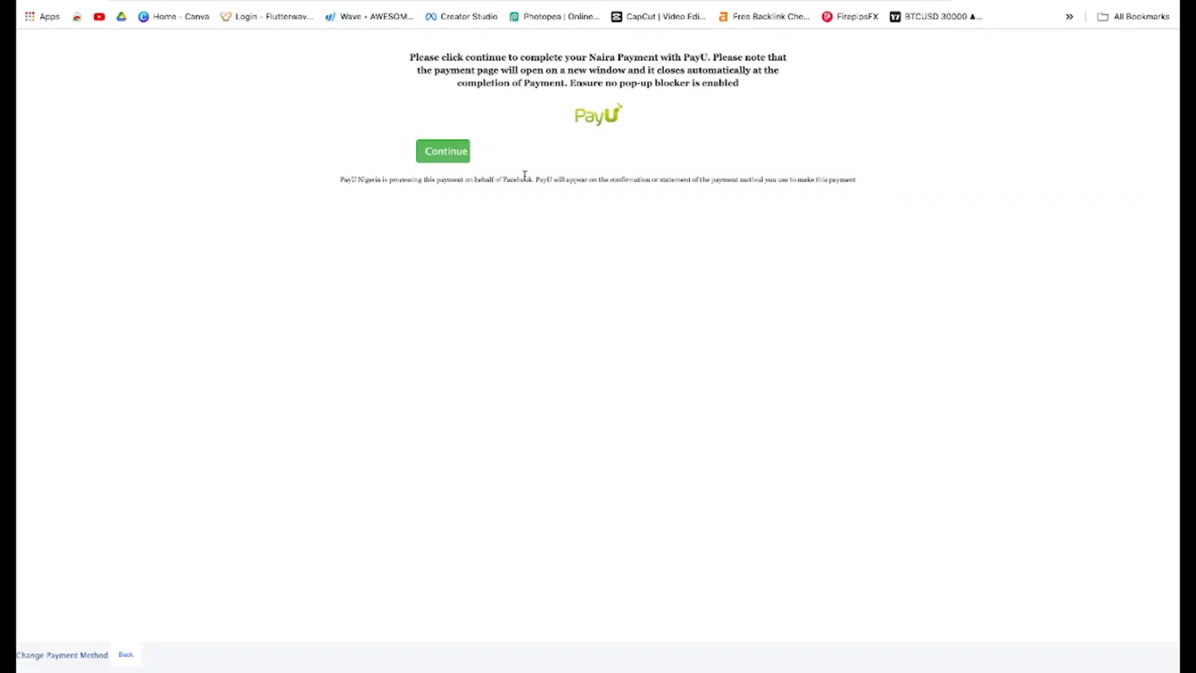
Continue to the PayU payment page and autofill the saved Mastercard's card number and expiry date
{"action": "left_click", "coordinate": [449, 161]}
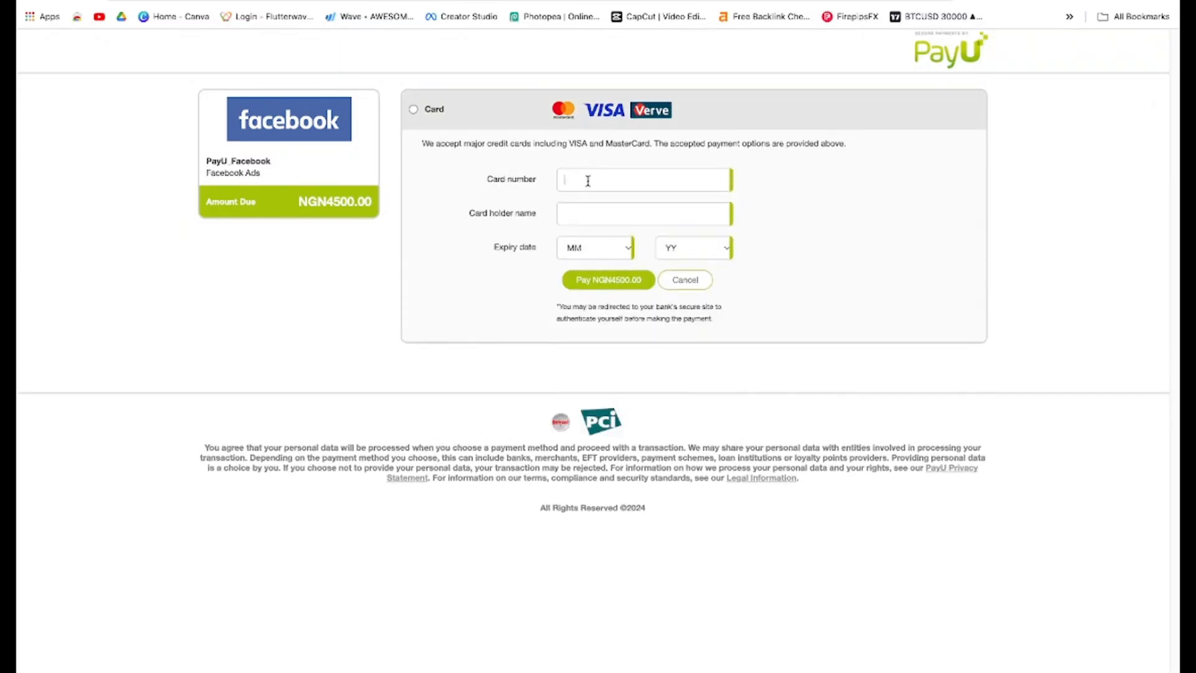
{"action": "left_click", "coordinate": [588, 179]}
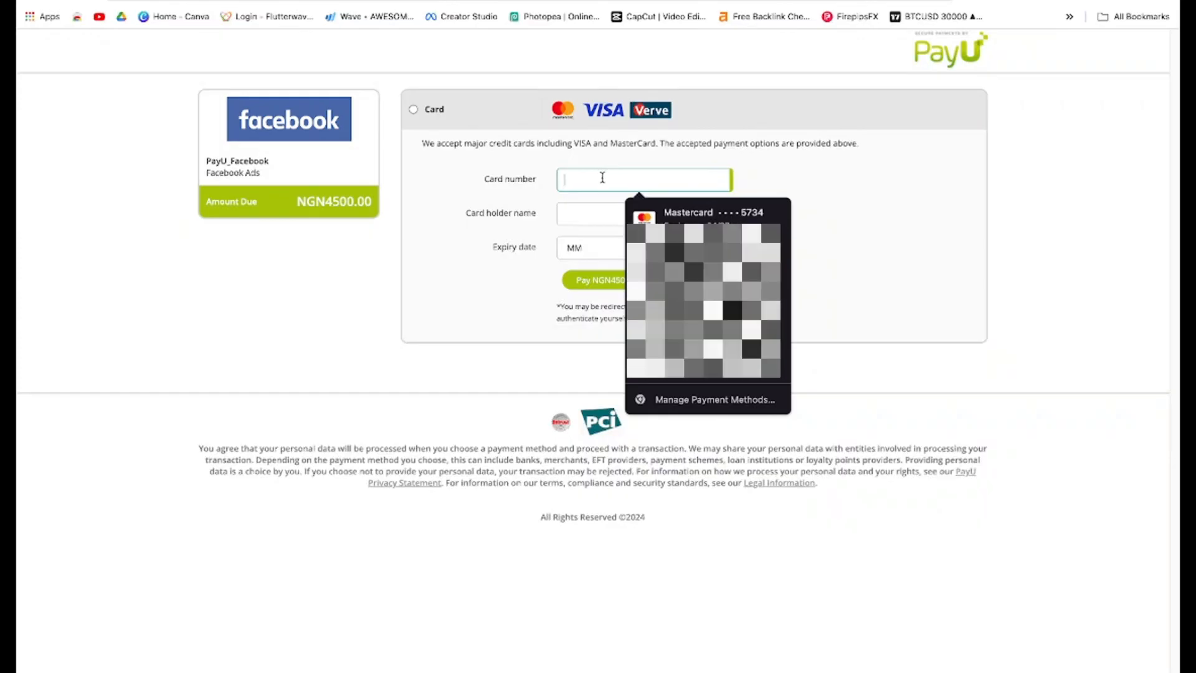
{"action": "left_click", "coordinate": [822, 188]}
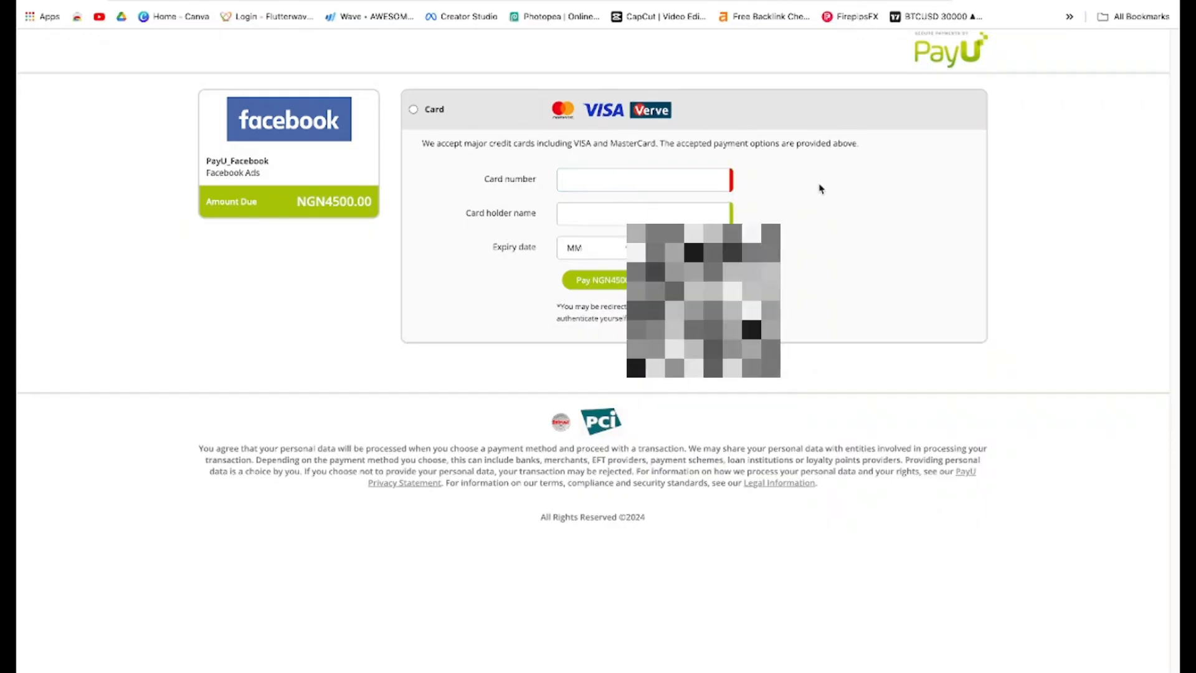
{"action": "left_click", "coordinate": [701, 181]}
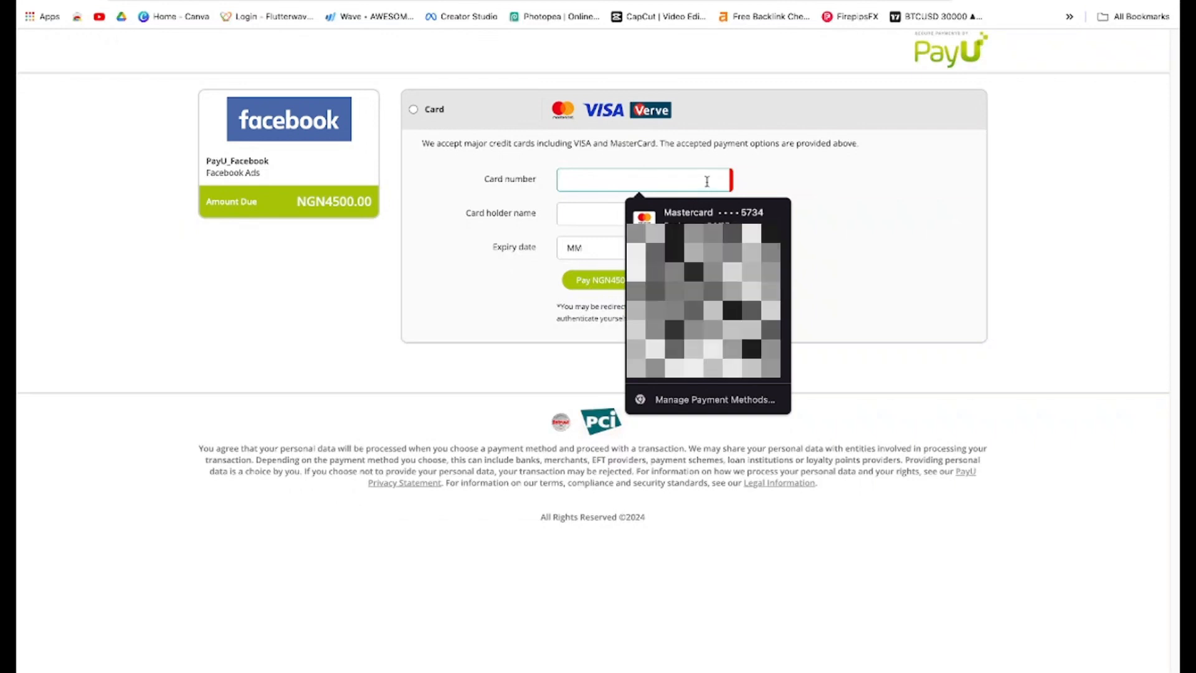
{"action": "left_click", "coordinate": [757, 217]}
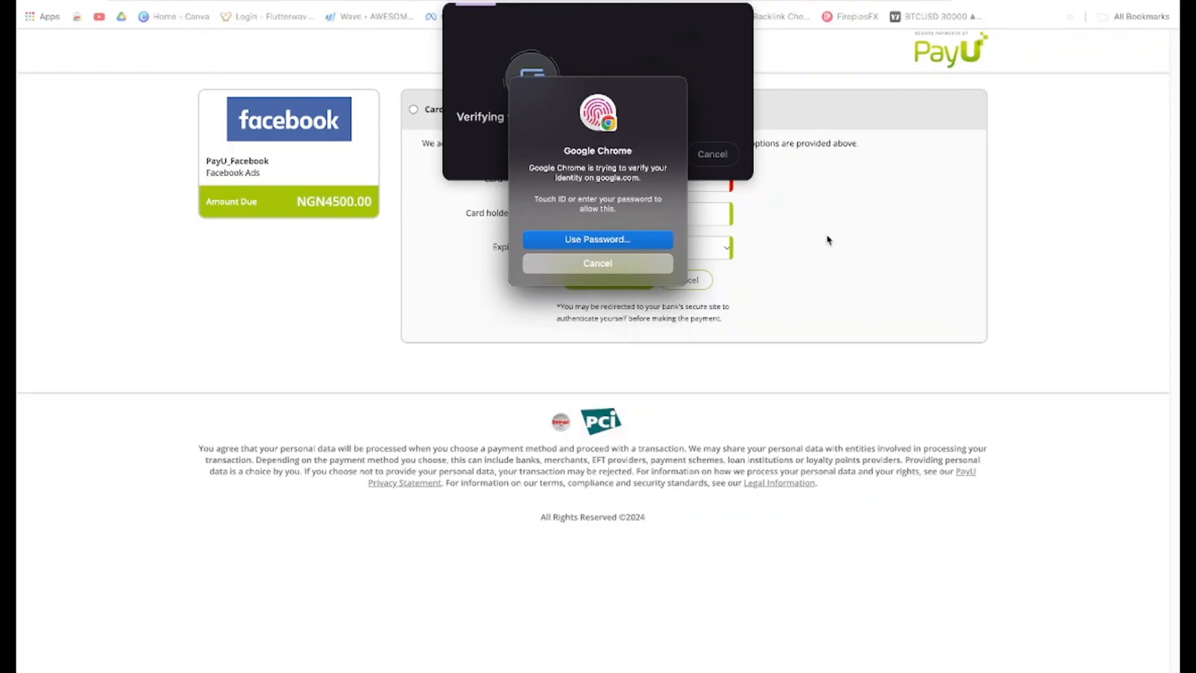
{"action": "left_click", "coordinate": [615, 245]}
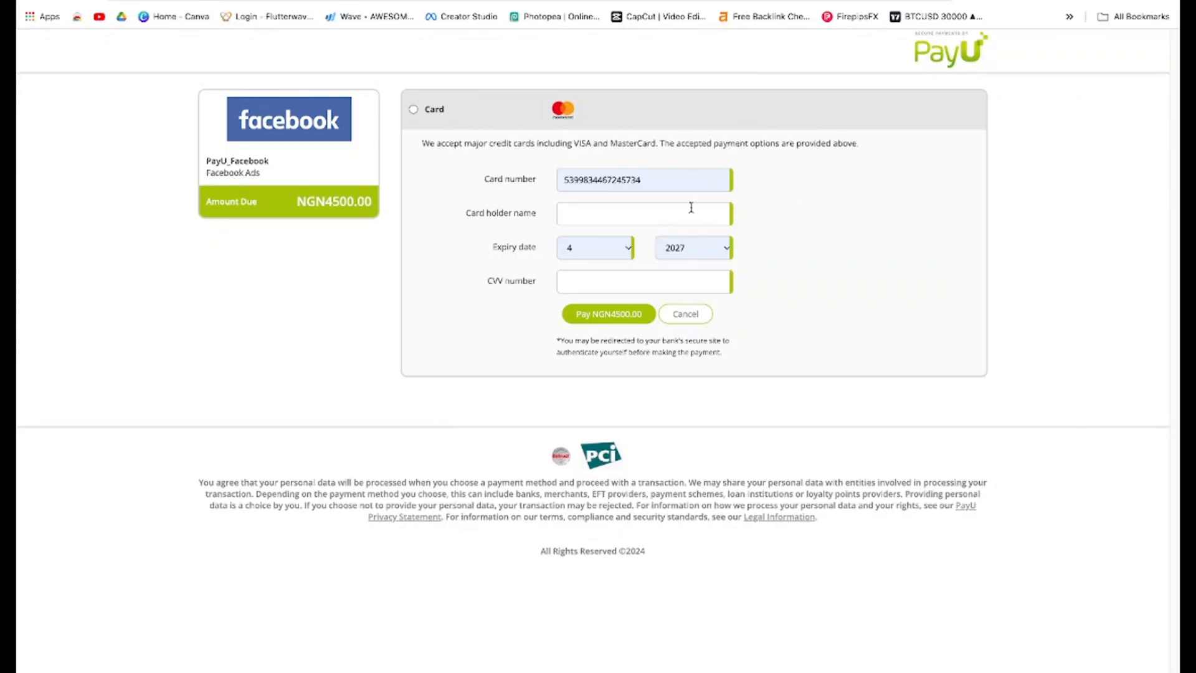
Enter the cardholder's full name in the card holder name field
{"action": "left_click", "coordinate": [691, 207]}
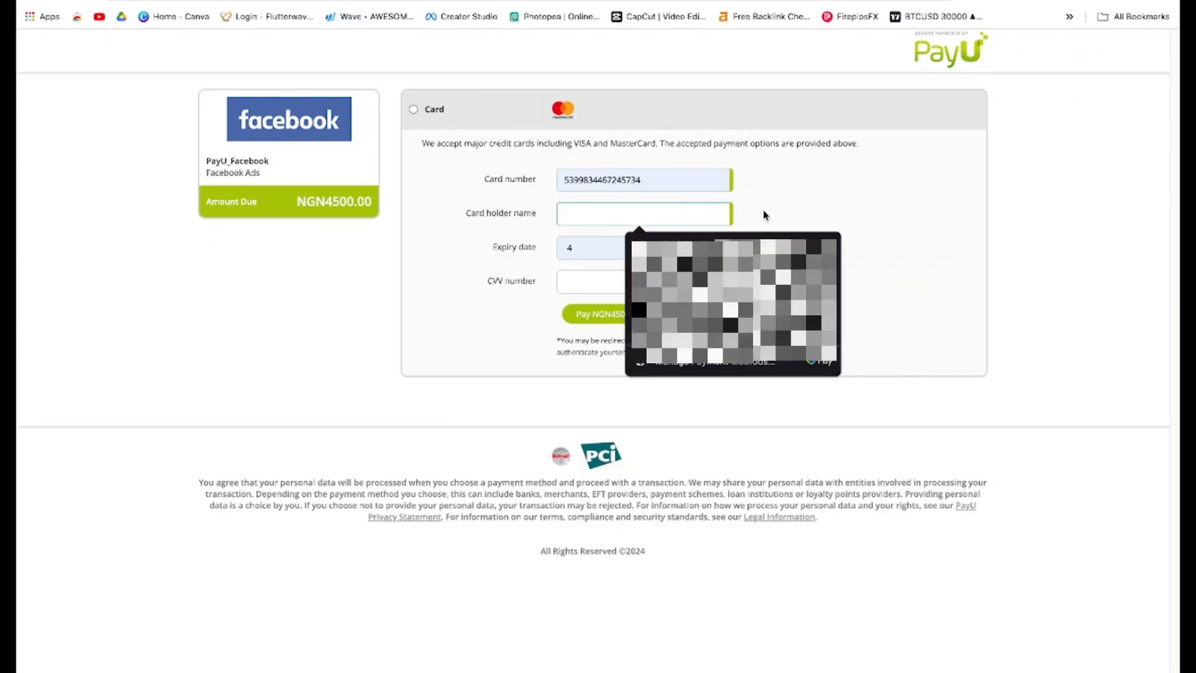
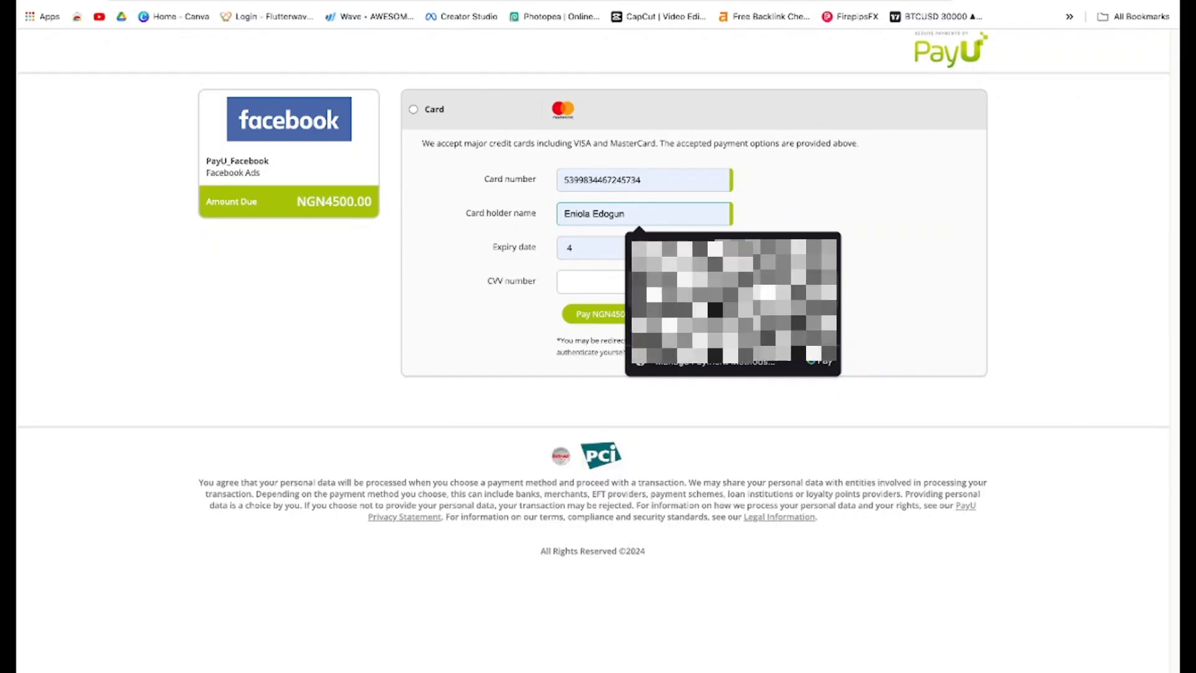
{"action": "key", "text": "ctrl+a"}
{"action": "key", "text": "BackSpace"}
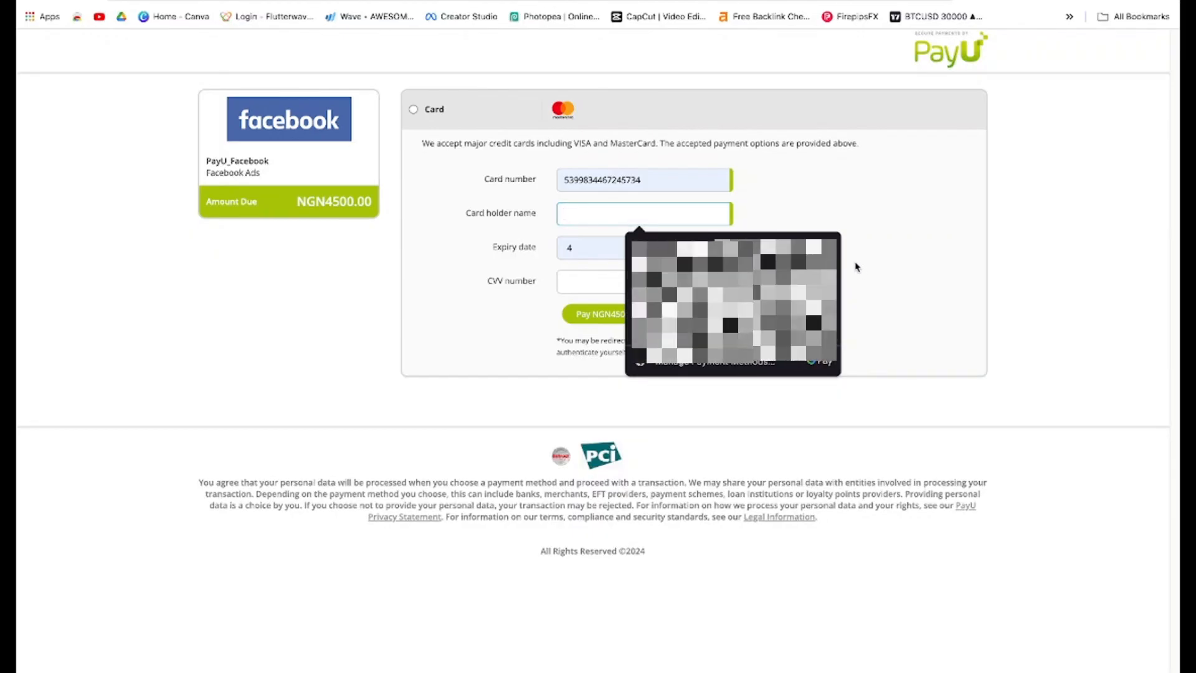
{"action": "left_click", "coordinate": [857, 267]}
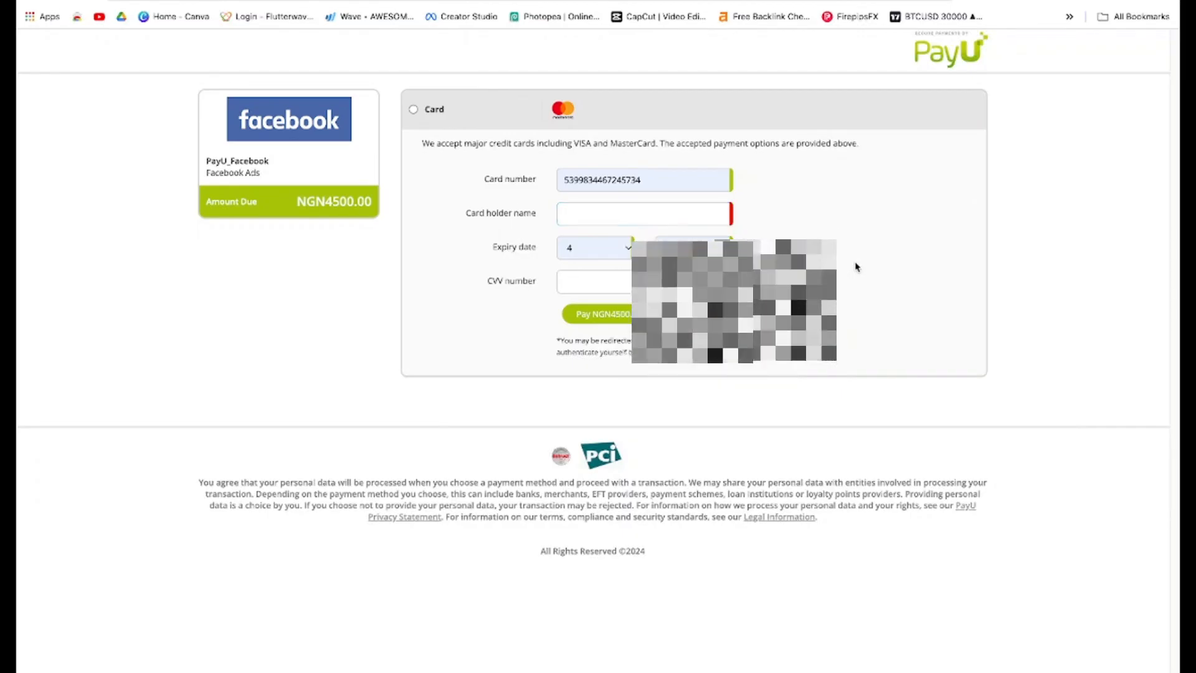
{"action": "left_click", "coordinate": [677, 217]}
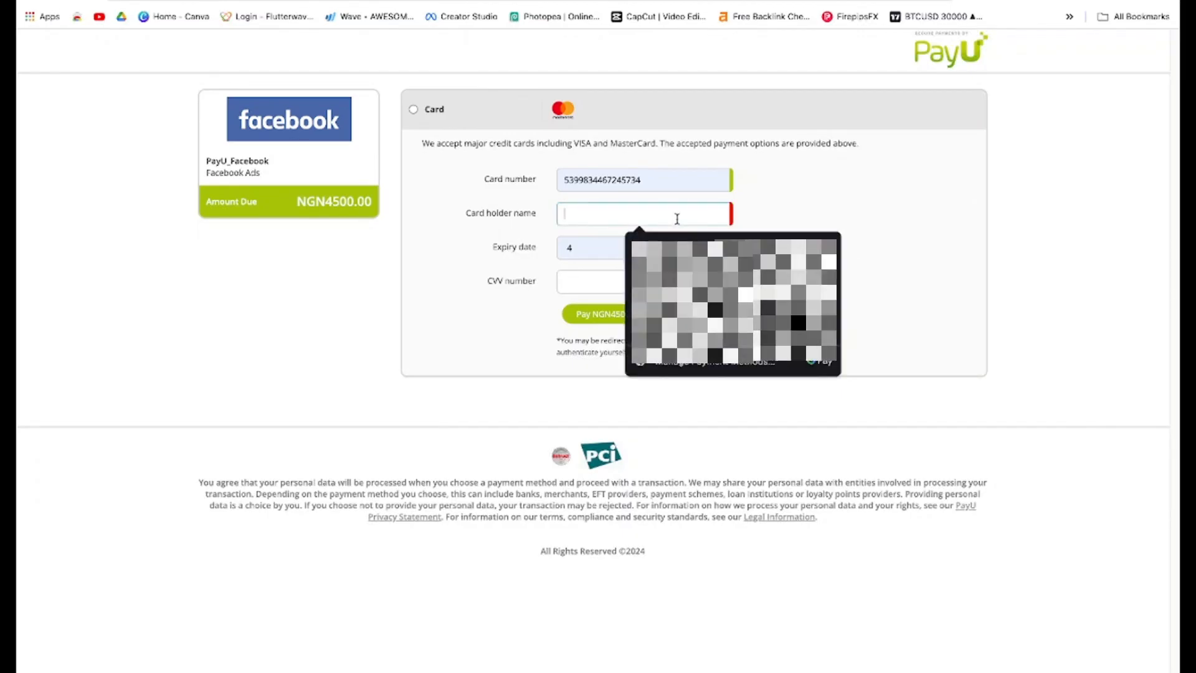
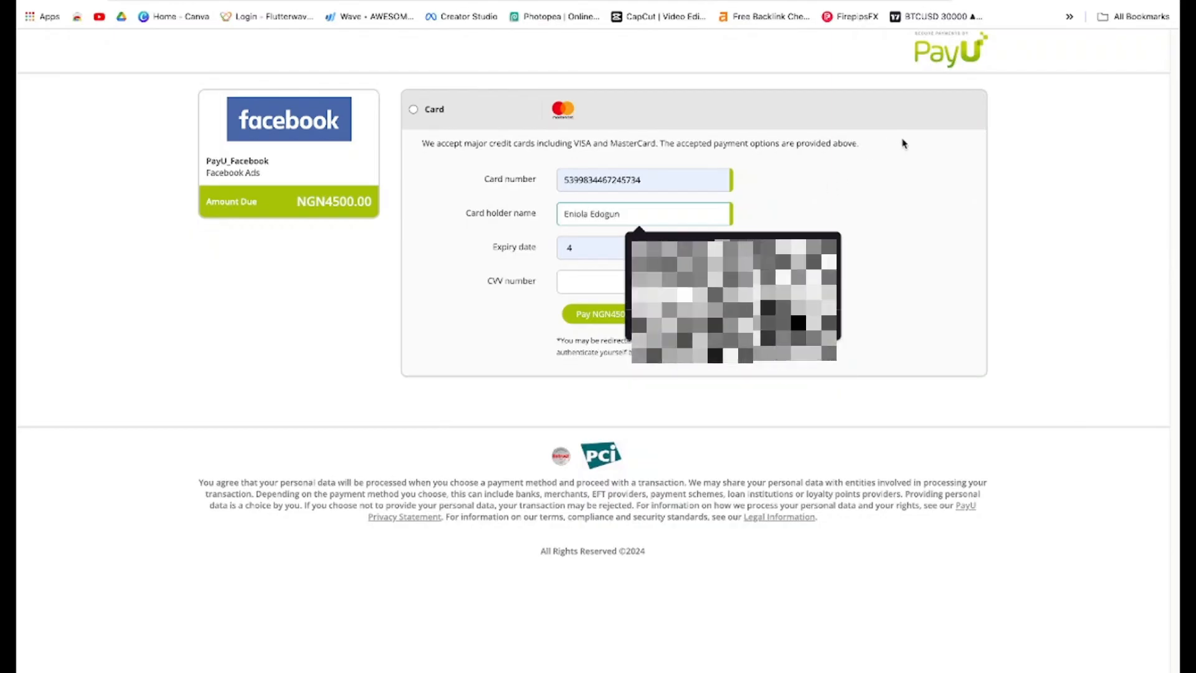
{"action": "left_click", "coordinate": [857, 168]}
Enter the card's CVV number and pay NGN4500.00
{"action": "left_click", "coordinate": [677, 287]}
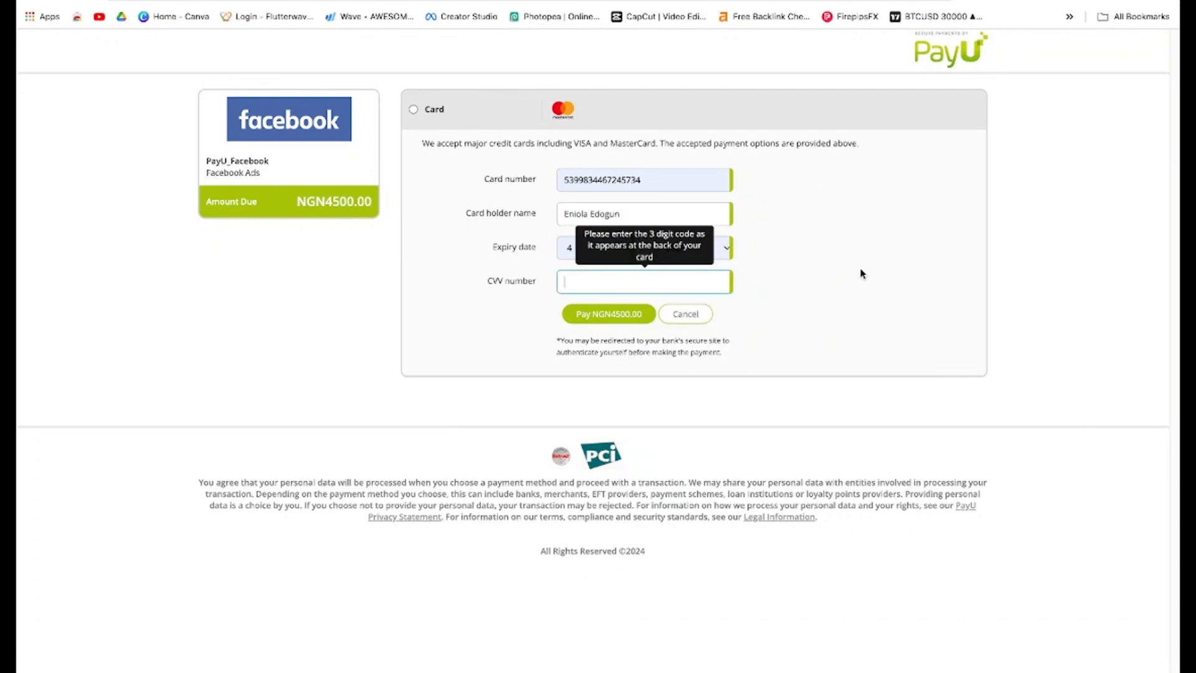
{"action": "left_click", "coordinate": [896, 327]}
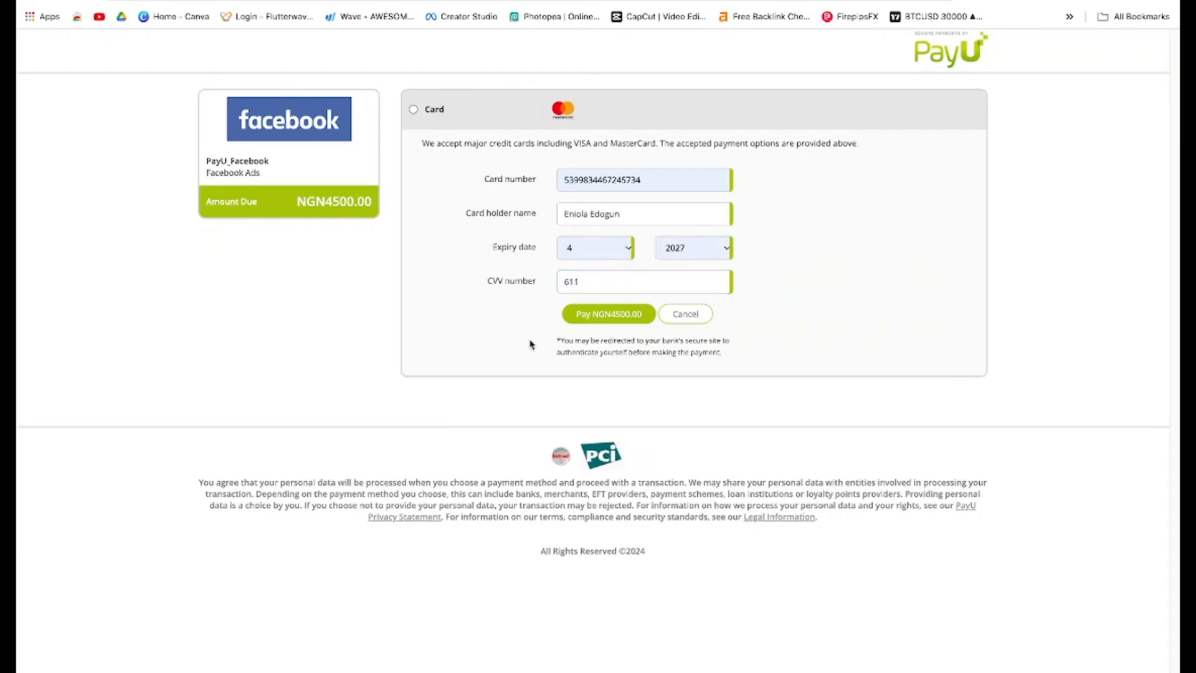
{"action": "left_click", "coordinate": [599, 321]}
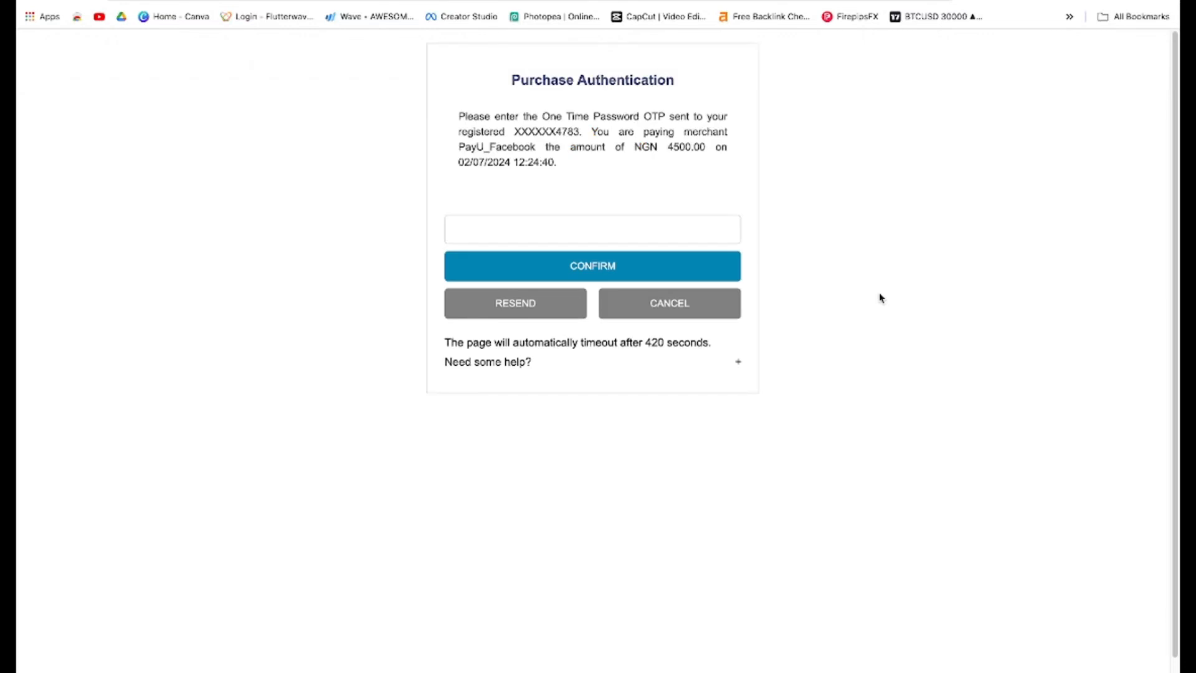
Enter the one-time password to confirm the purchase, then close the funds confirmation
{"action": "left_click", "coordinate": [699, 230]}
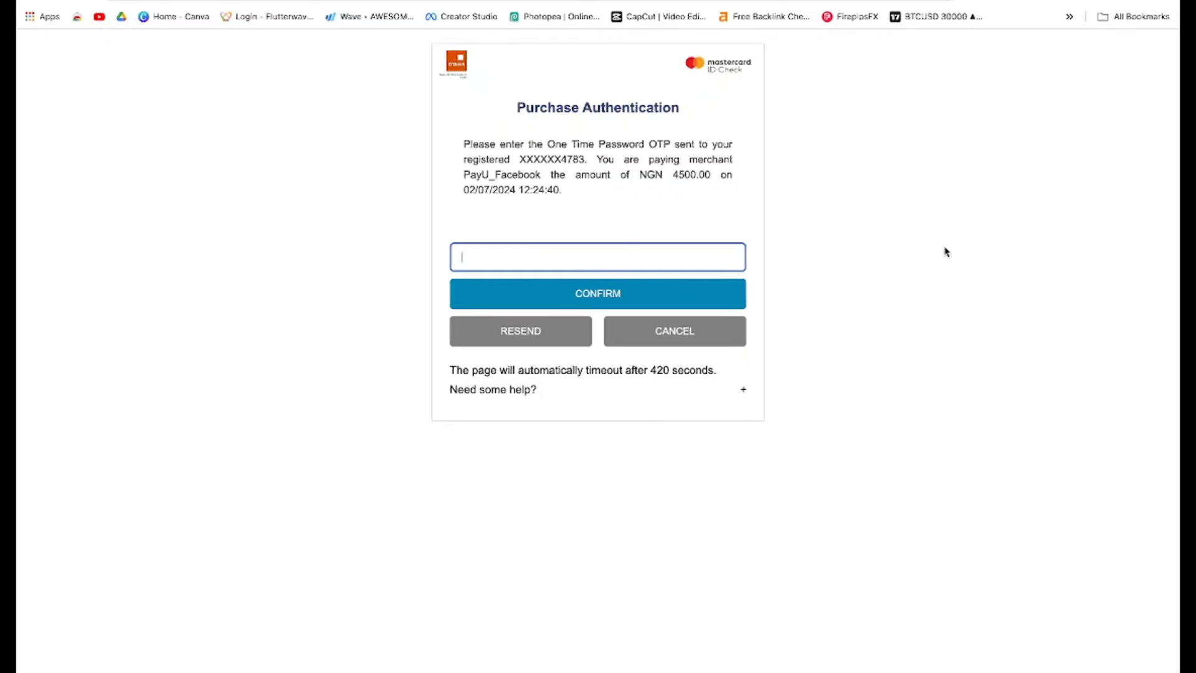
{"action": "type", "text": "••••••"}
{"action": "left_click", "coordinate": [601, 299]}
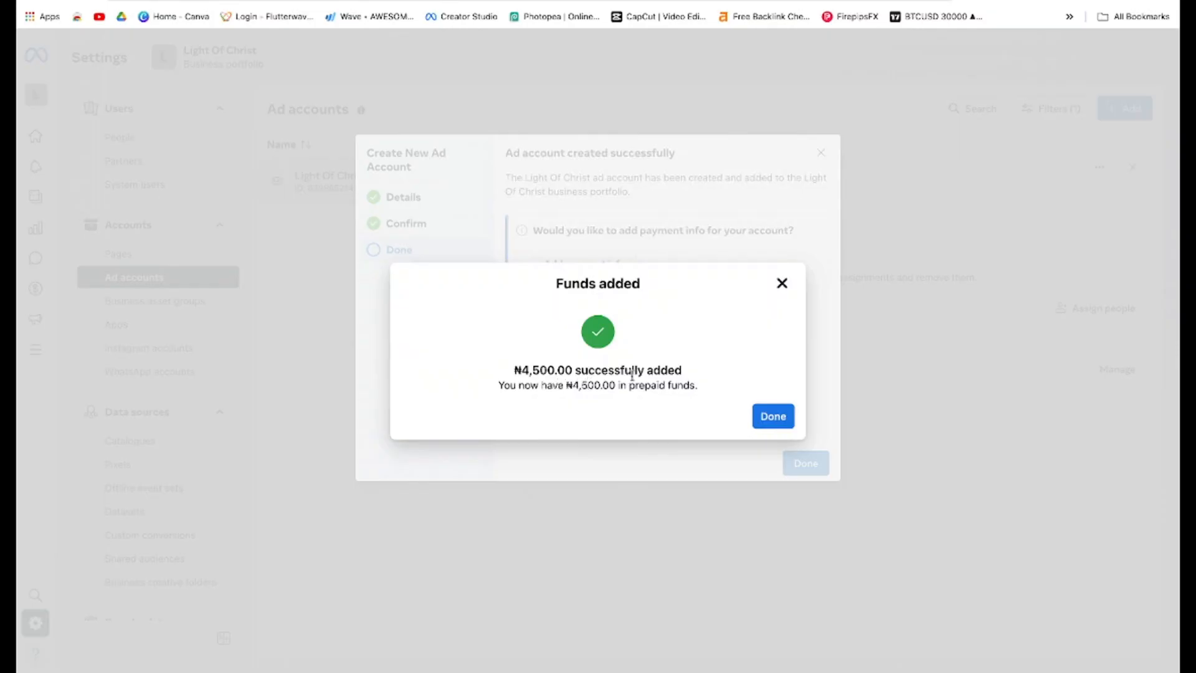
{"action": "left_click", "coordinate": [771, 422]}
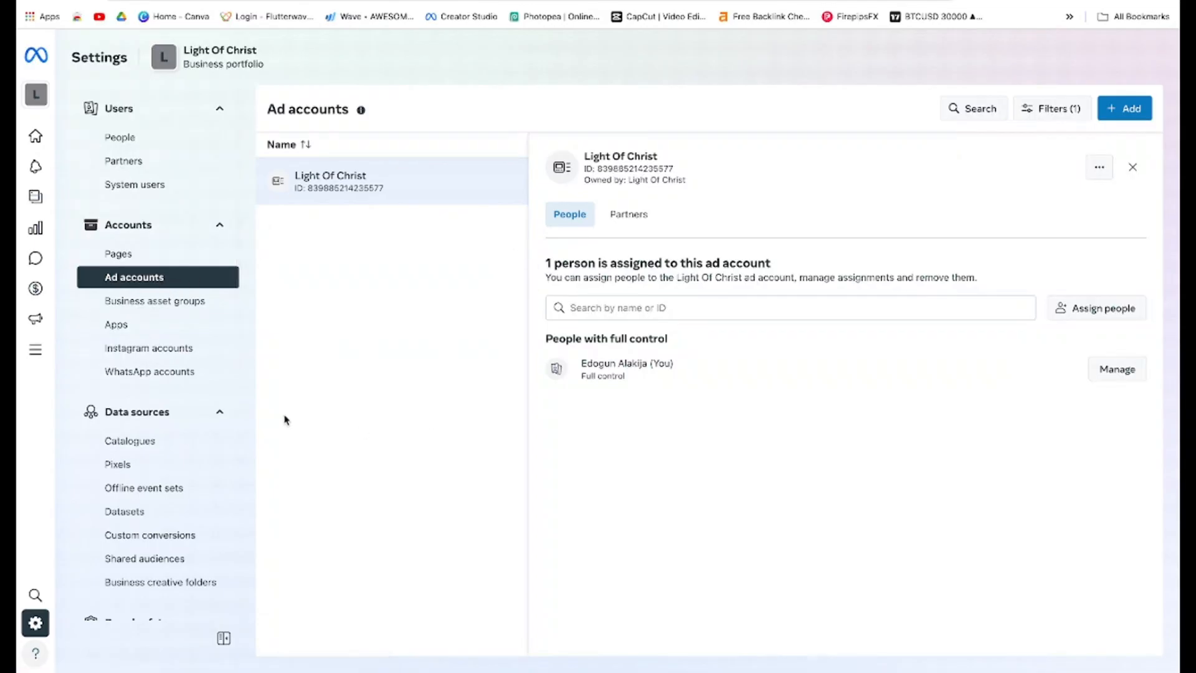
Browse the Pixels, Catalogues and Ad accounts settings, then view the Light Of Christ ad account's partners
{"action": "scroll", "coordinate": [202, 389], "scroll_direction": "down", "scroll_amount": 2}
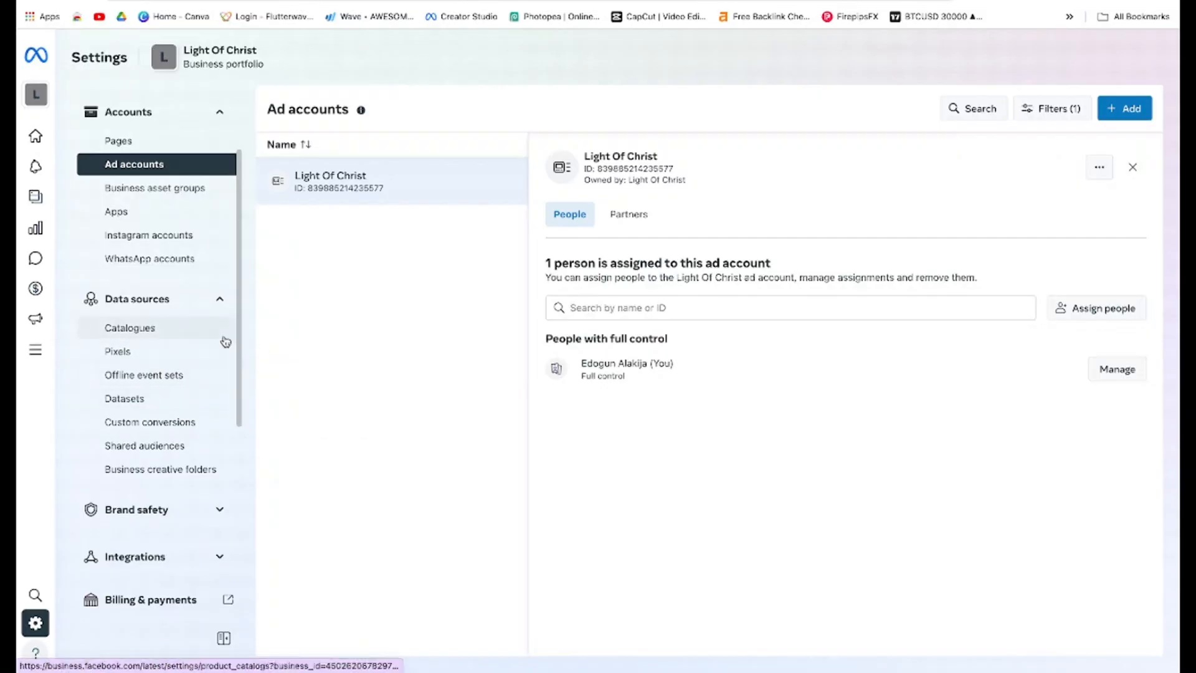
{"action": "scroll", "coordinate": [215, 349], "scroll_direction": "up", "scroll_amount": 1}
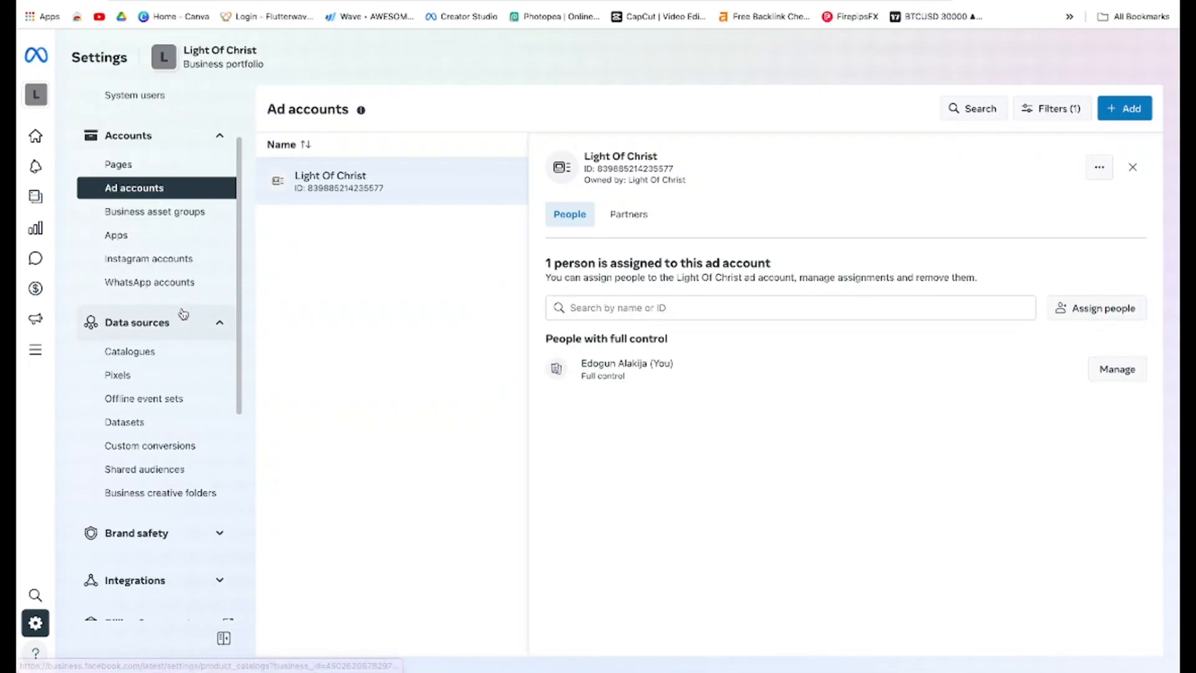
{"action": "left_click", "coordinate": [160, 385]}
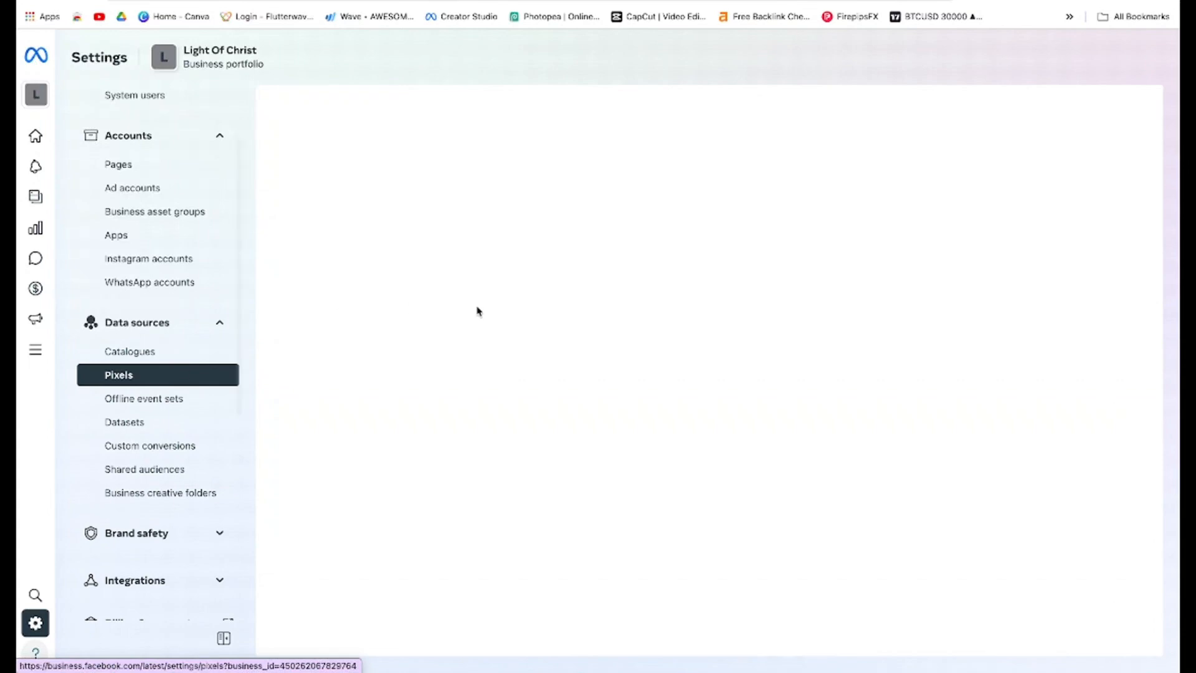
{"action": "left_click", "coordinate": [150, 350]}
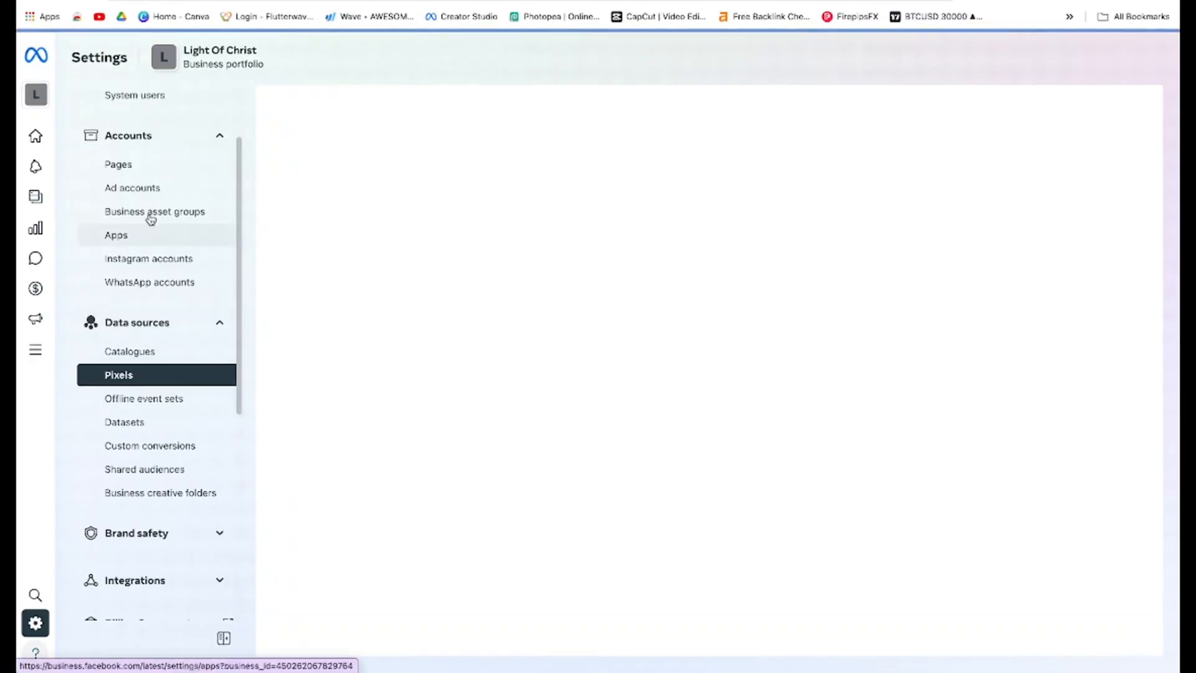
{"action": "left_click", "coordinate": [159, 189]}
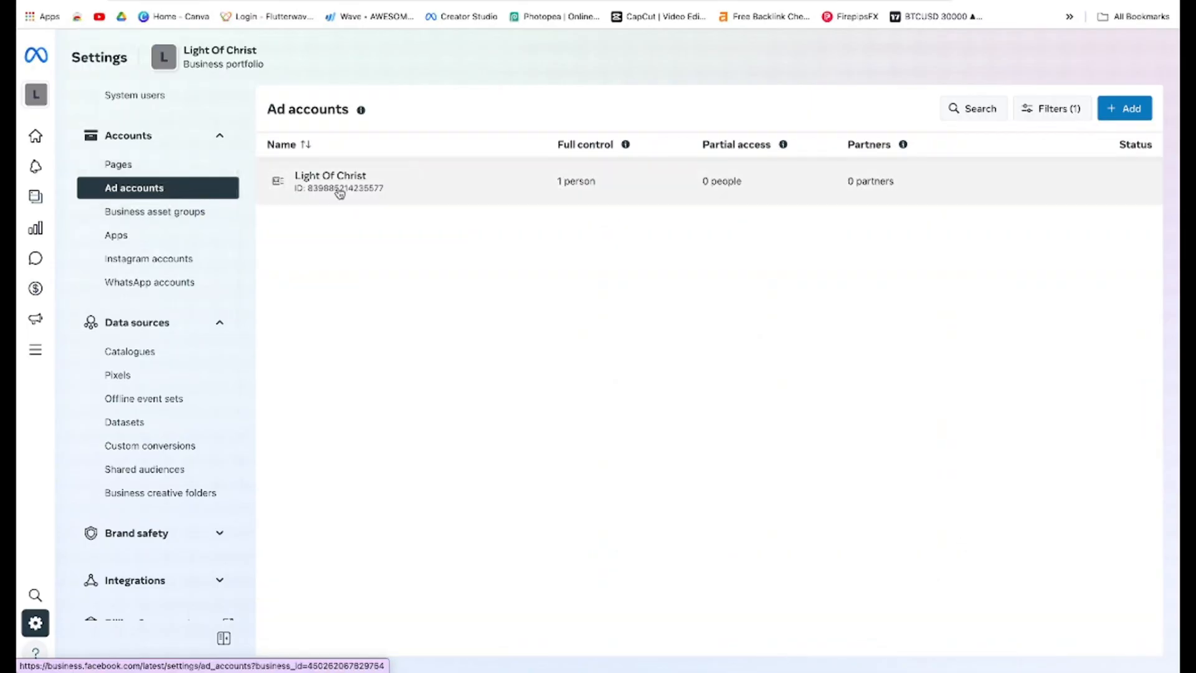
{"action": "left_click", "coordinate": [158, 381]}
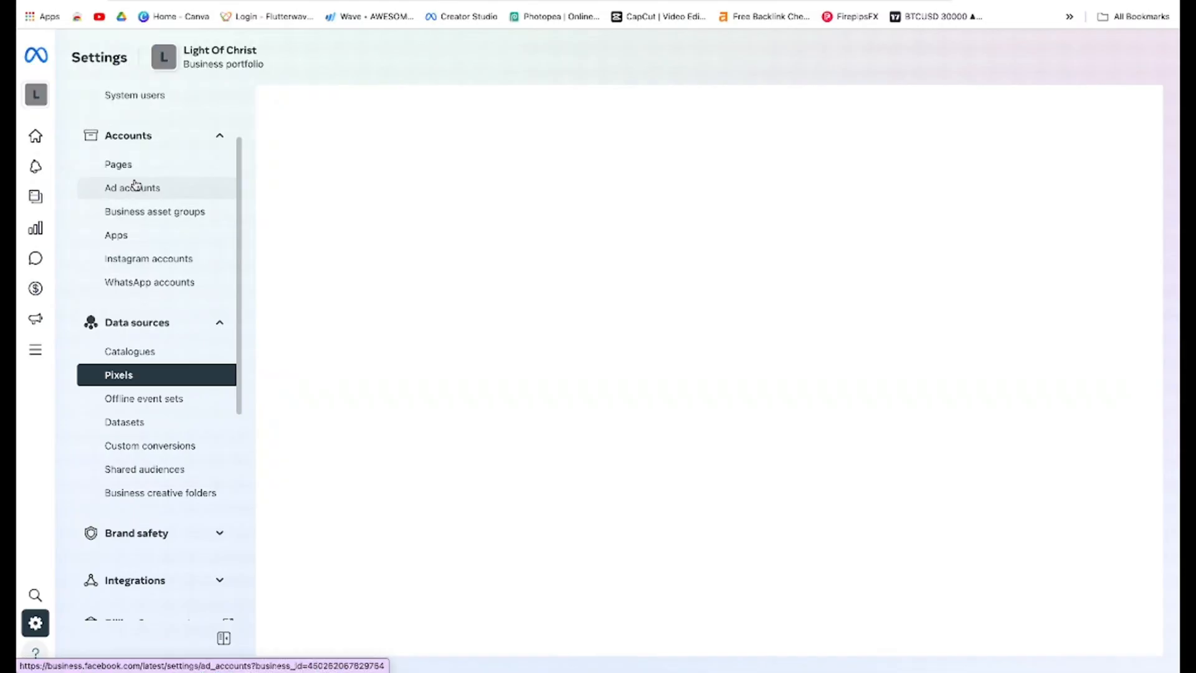
{"action": "left_click", "coordinate": [135, 187]}
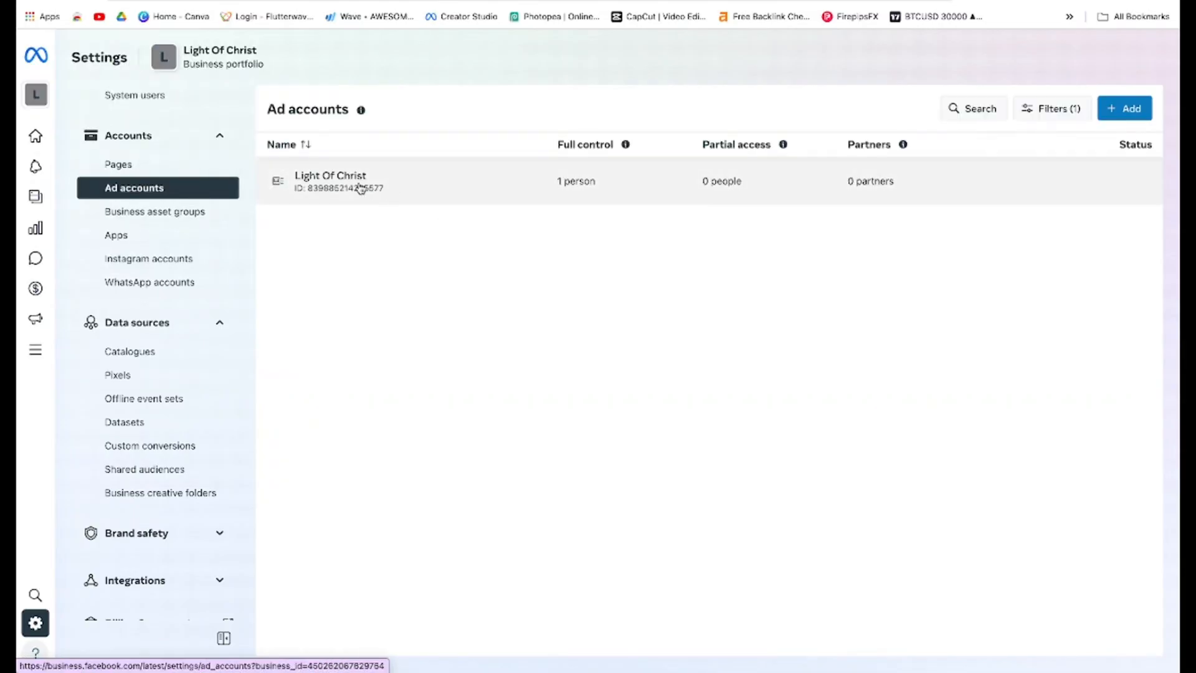
{"action": "left_click", "coordinate": [360, 187]}
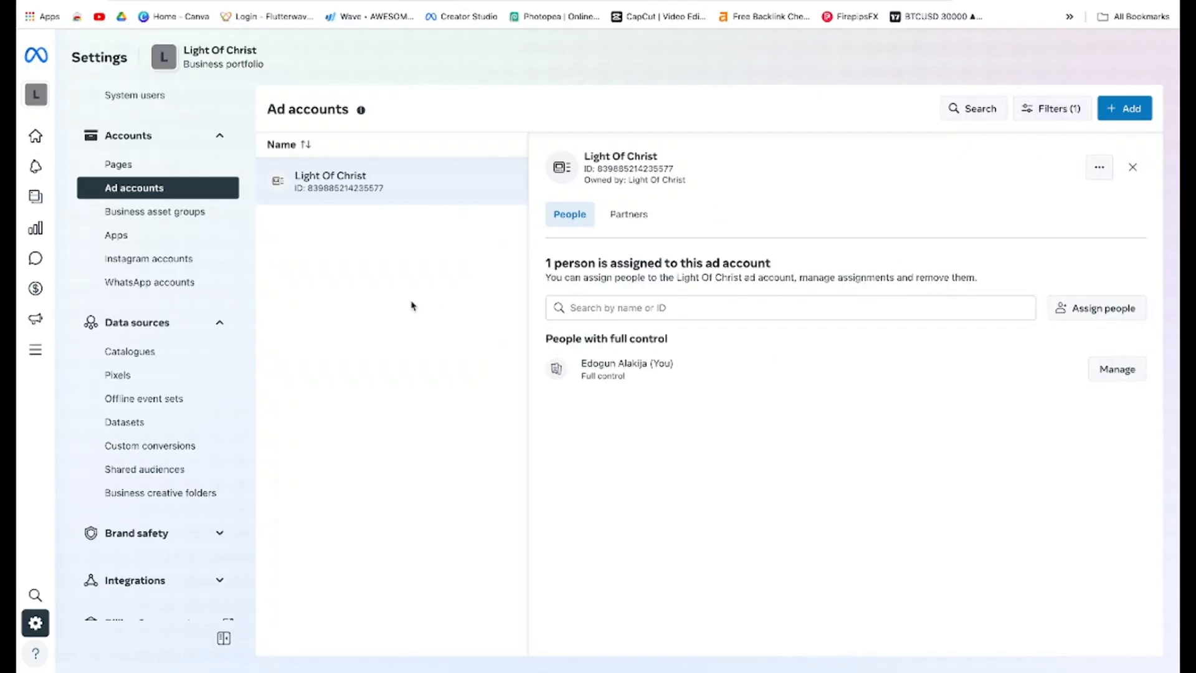
{"action": "left_click", "coordinate": [624, 222]}
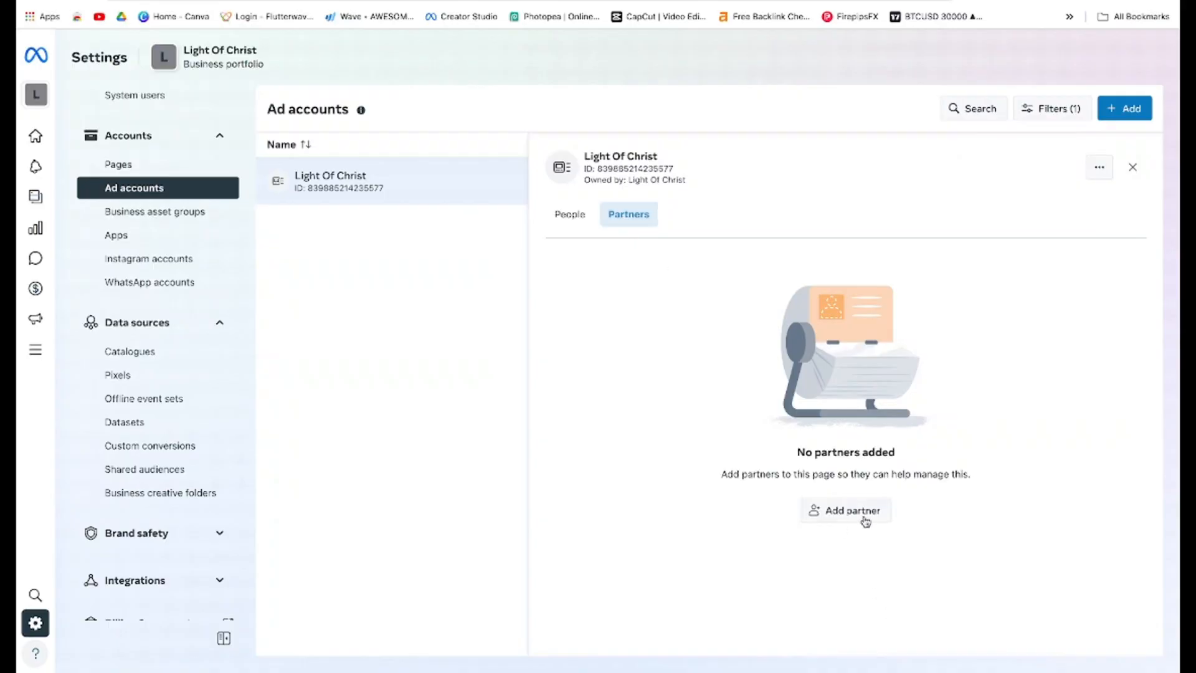
Open the dialog for sharing the ad account with a partner, then close it without assigning anyone
{"action": "left_click", "coordinate": [845, 510]}
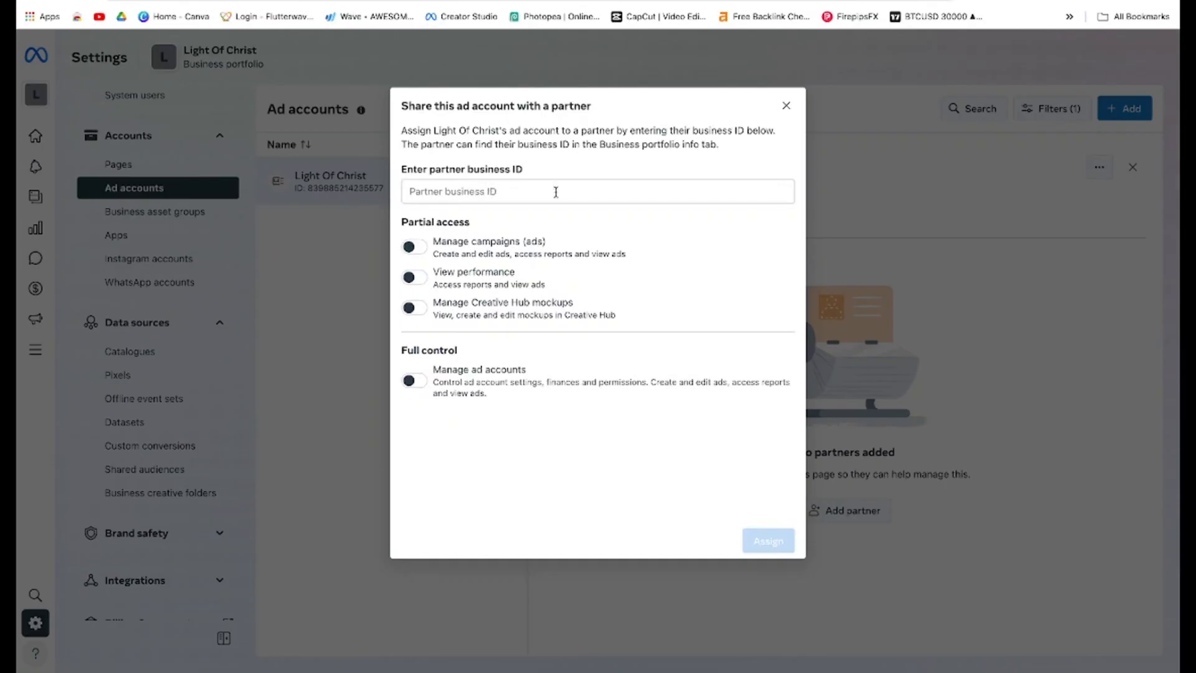
{"action": "left_click", "coordinate": [556, 192]}
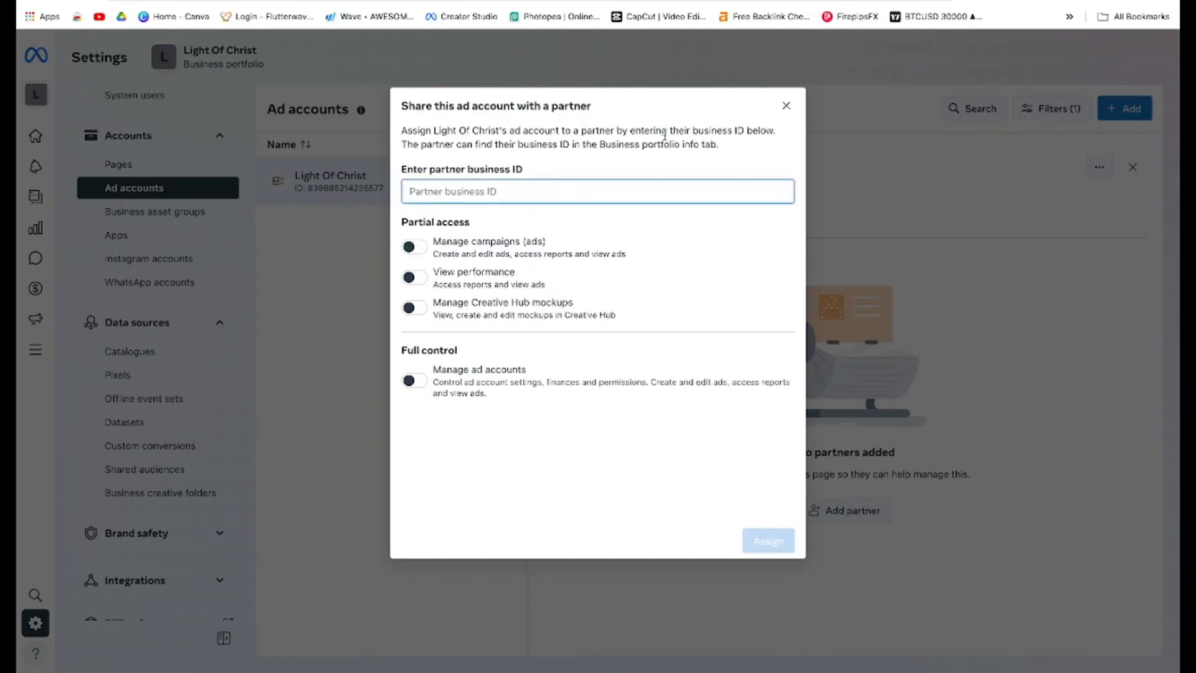
{"action": "left_click", "coordinate": [786, 105]}
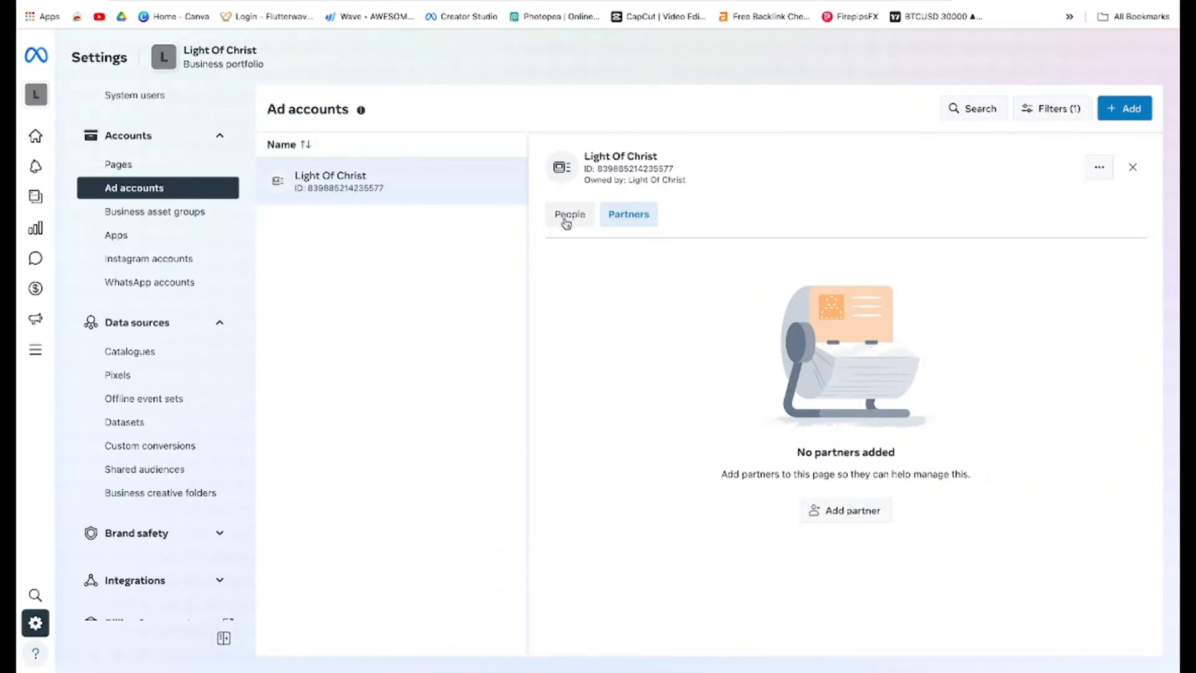
View the ad account's assigned people, opening and closing the Assign people and Manage assignments dialogs without changes
{"action": "left_click", "coordinate": [566, 219]}
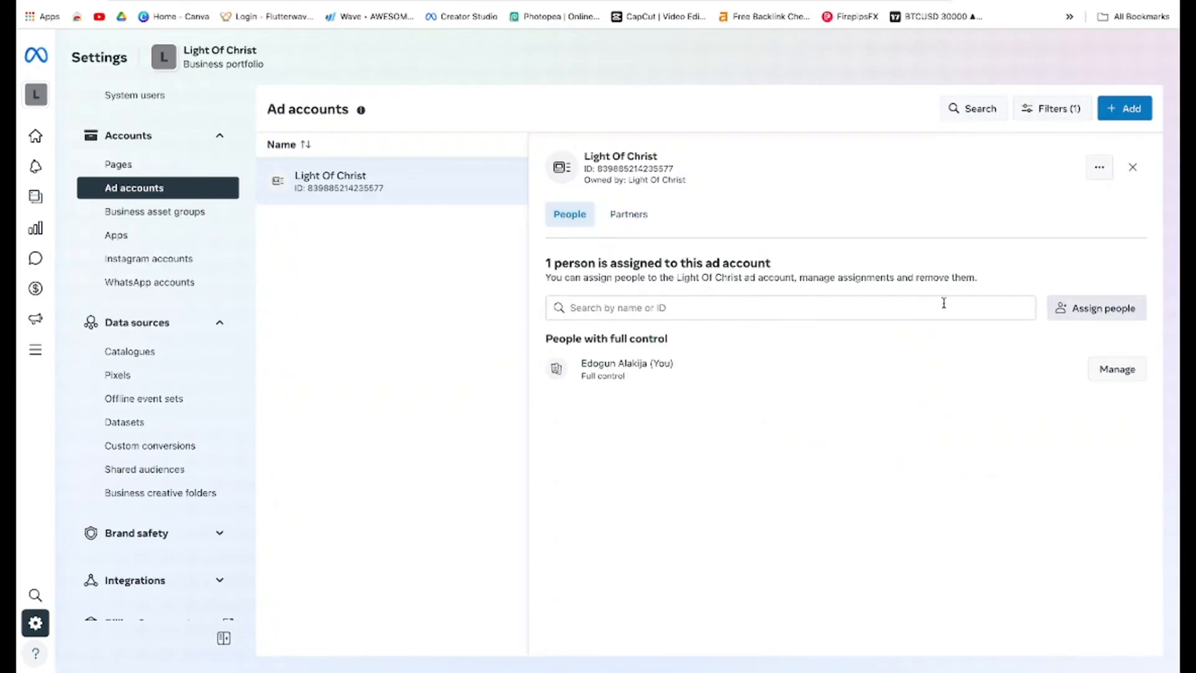
{"action": "left_click", "coordinate": [1073, 316]}
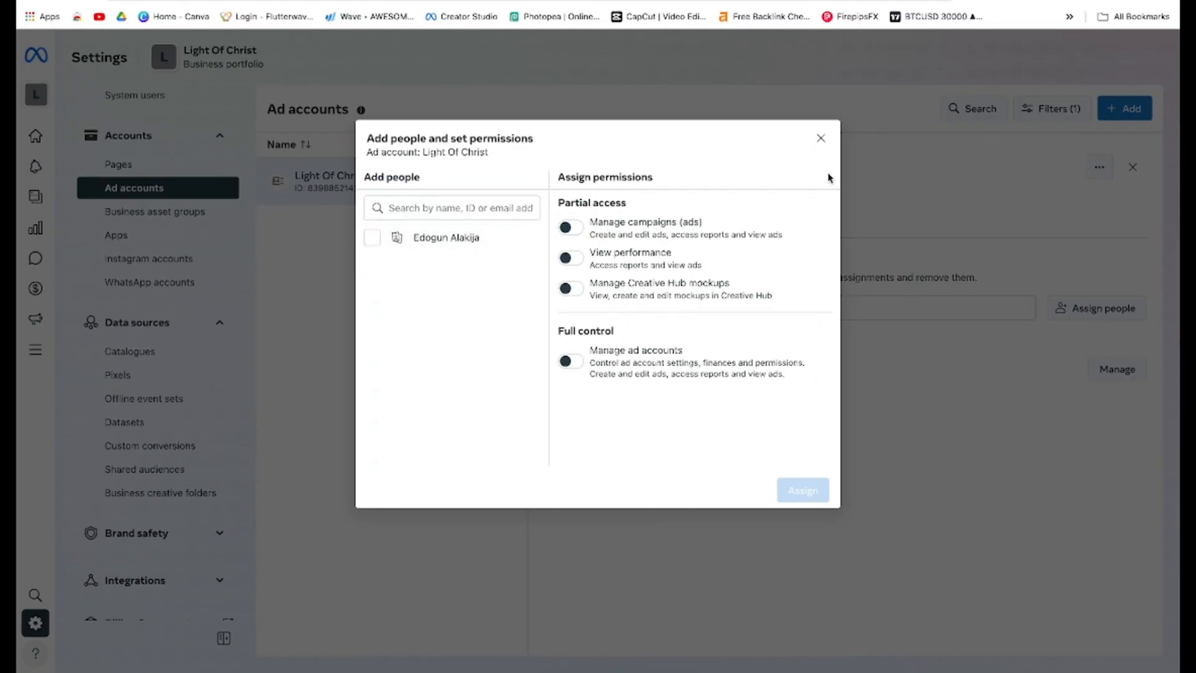
{"action": "left_click", "coordinate": [817, 140]}
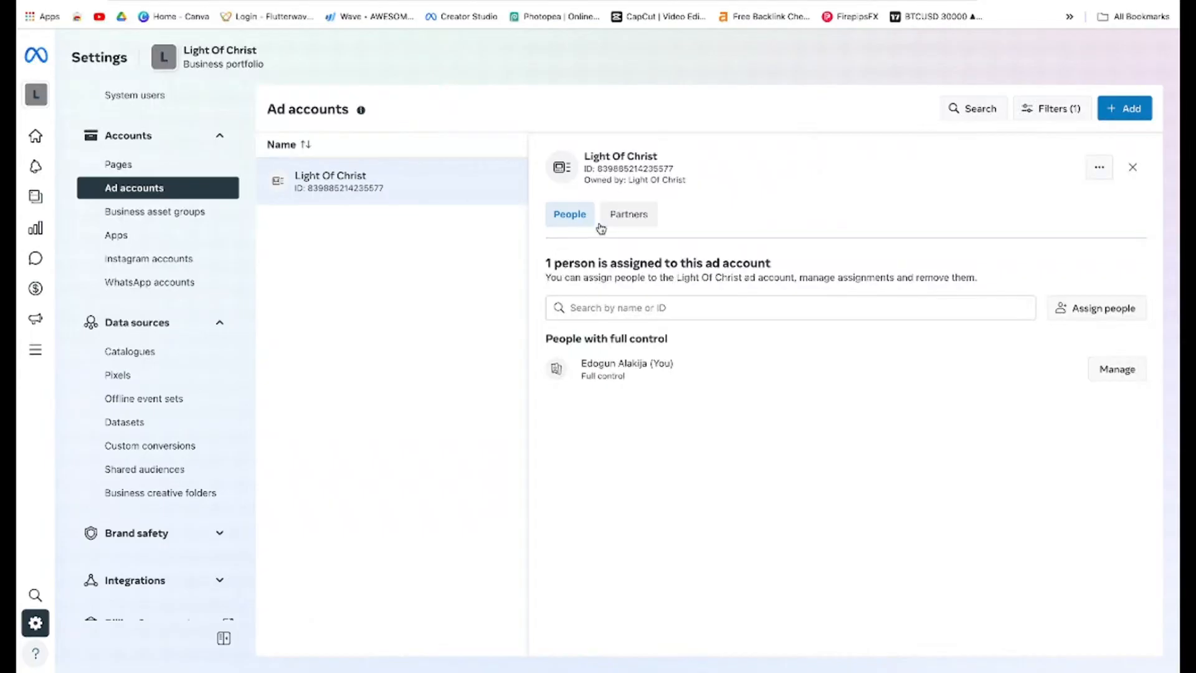
{"action": "left_click", "coordinate": [1117, 370]}
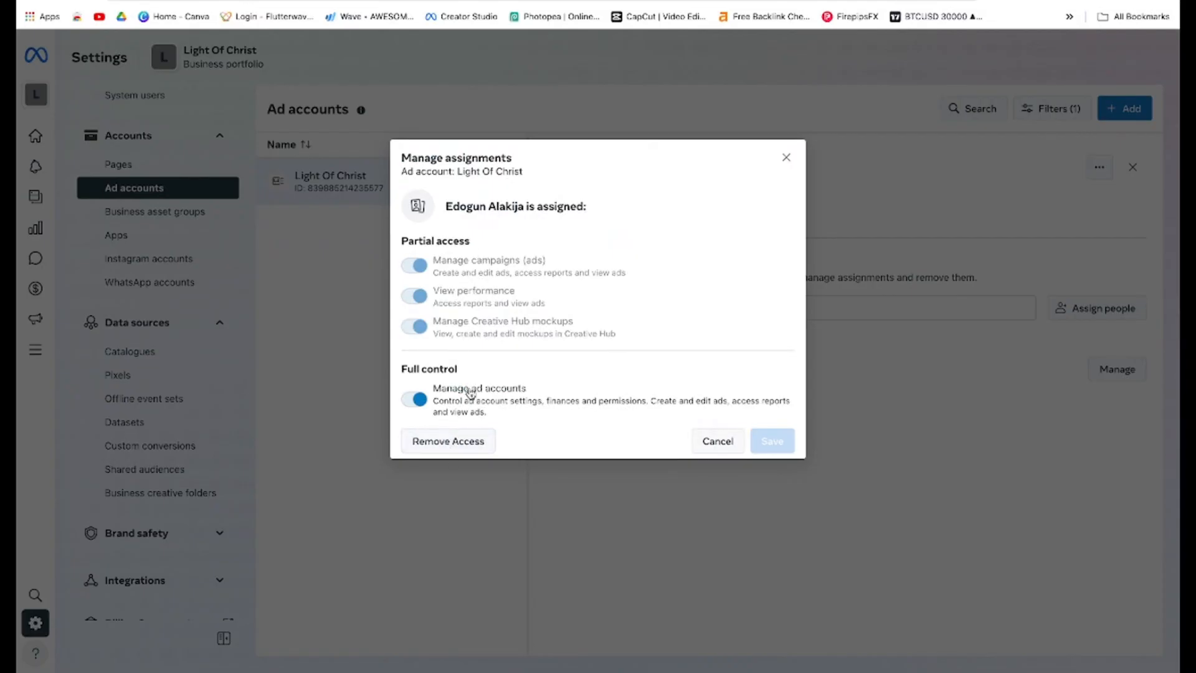
{"action": "left_click", "coordinate": [786, 157]}
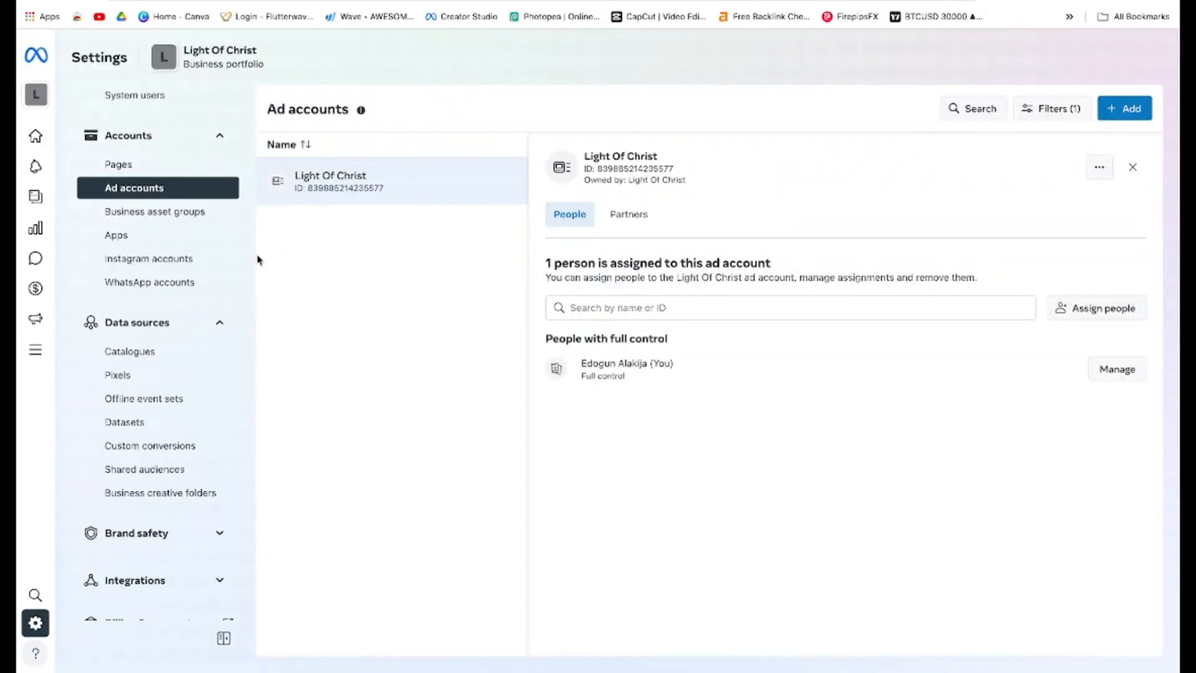
Browse the Pixels and Datasets sections of the business settings
{"action": "scroll", "coordinate": [148, 491], "scroll_direction": "down", "scroll_amount": 3}
{"action": "scroll", "coordinate": [147, 492], "scroll_direction": "up", "scroll_amount": 5}
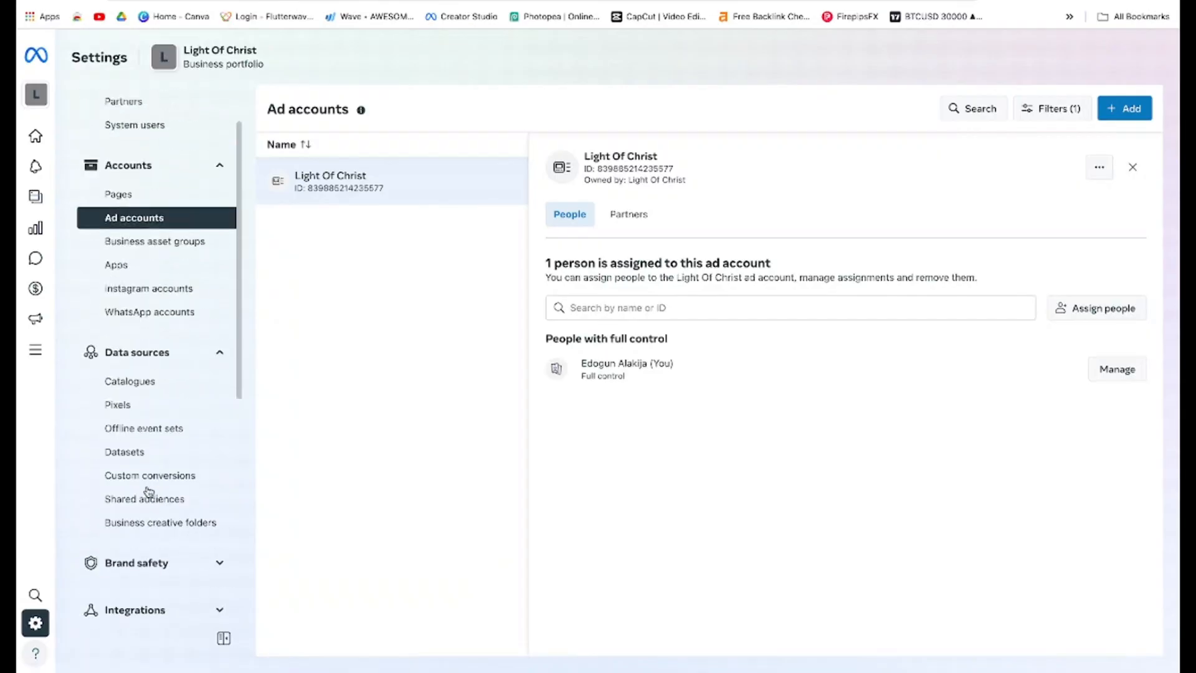
{"action": "left_click", "coordinate": [137, 468]}
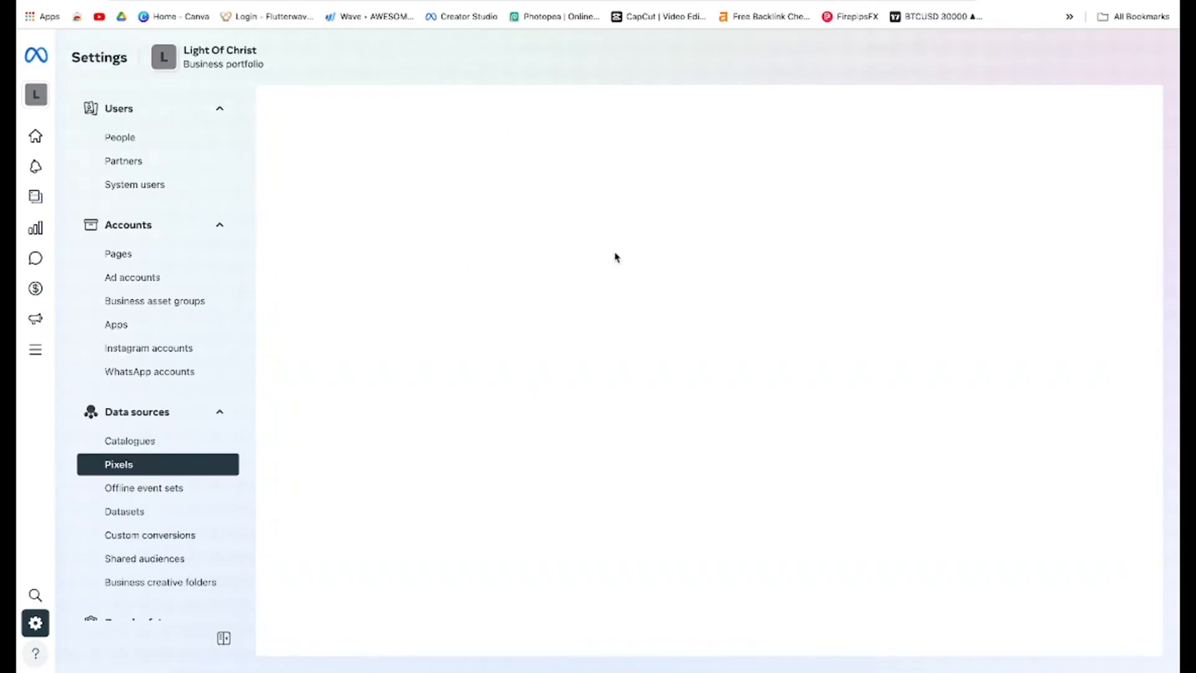
{"action": "left_click", "coordinate": [174, 513]}
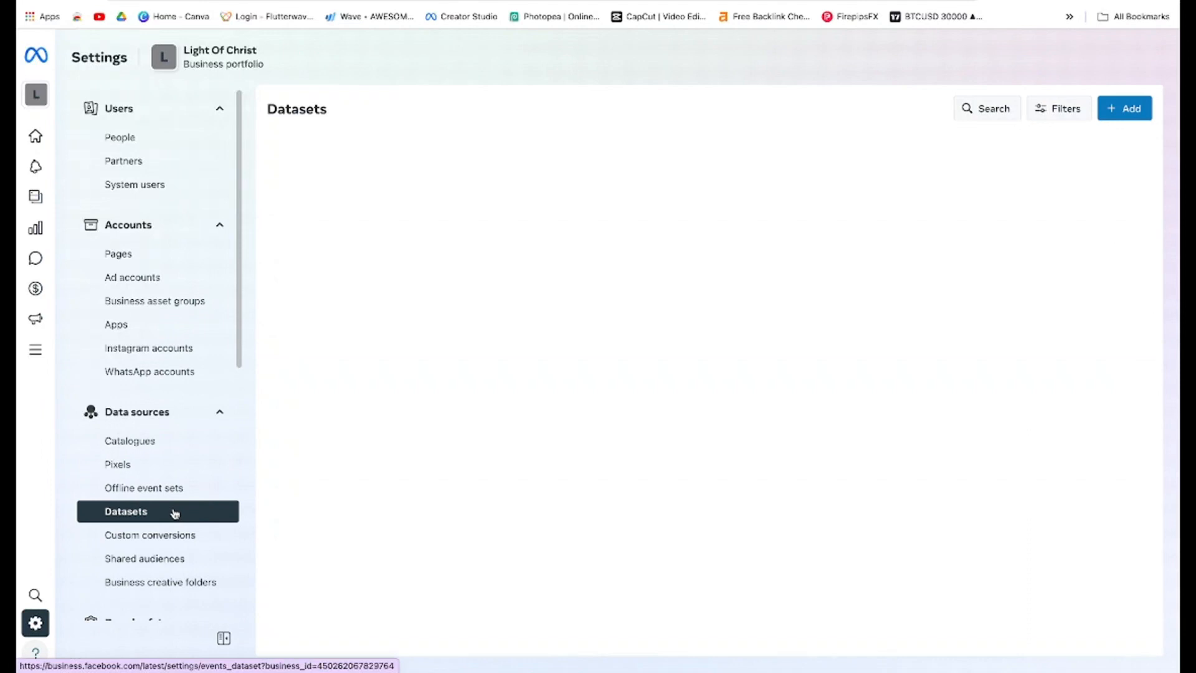
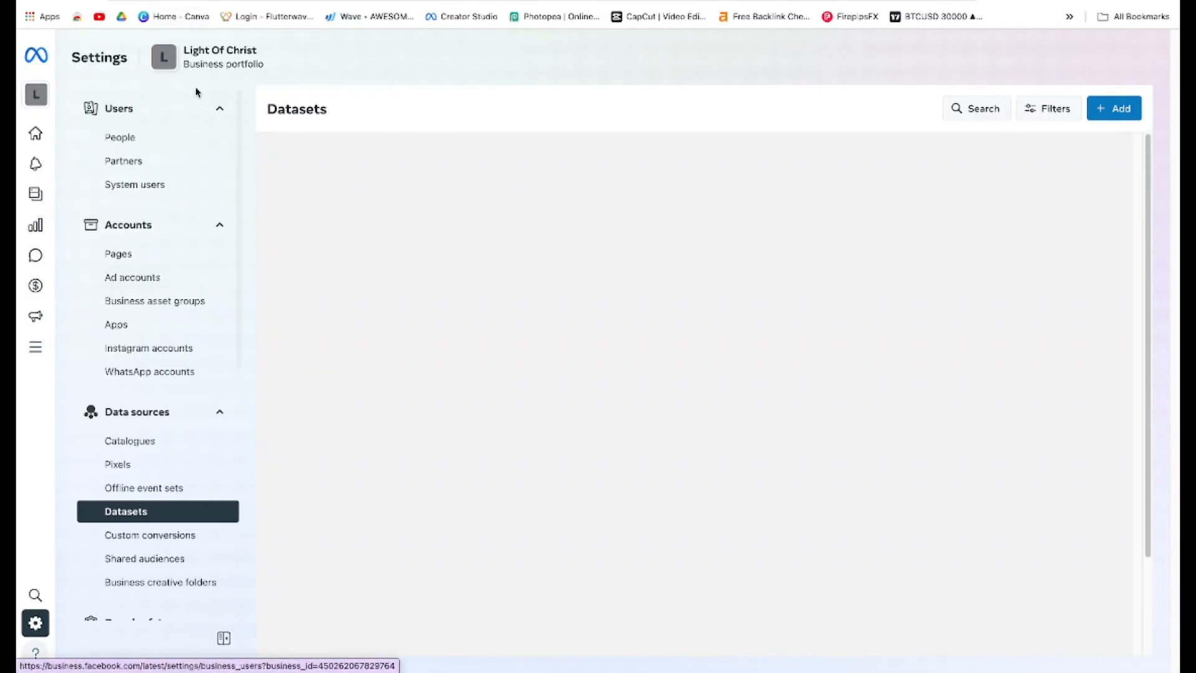
View the Pages and Ad accounts lists in the business portfolio settings
{"action": "left_click", "coordinate": [165, 259]}
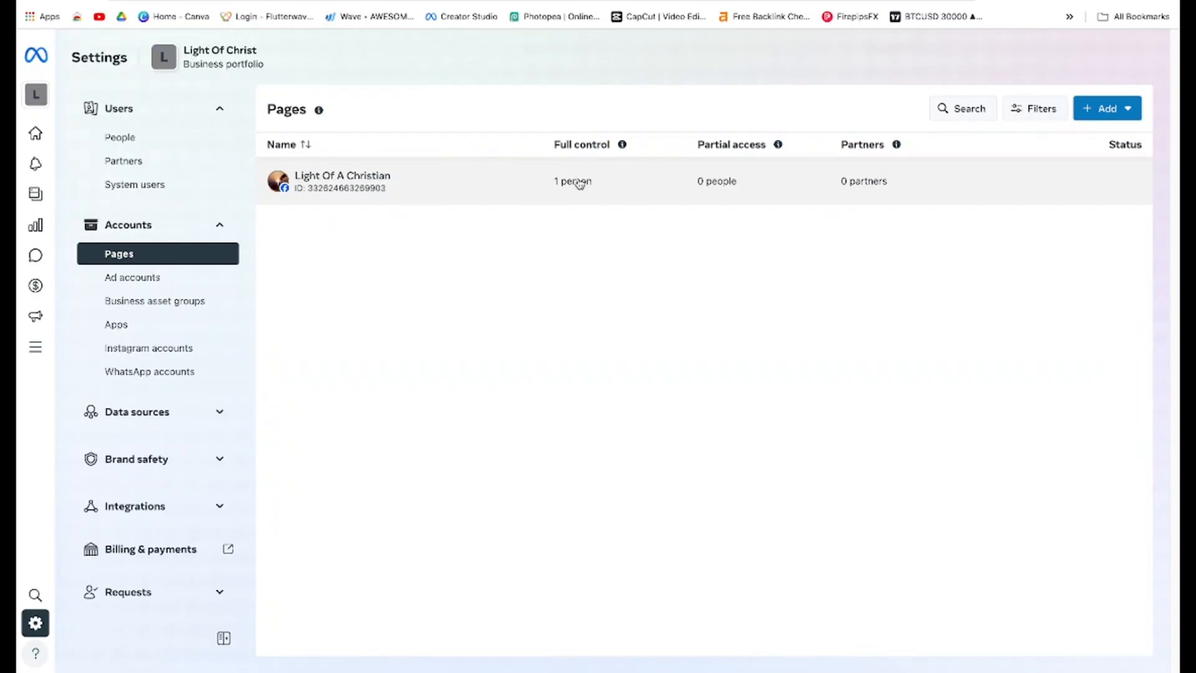
{"action": "left_click", "coordinate": [162, 284]}
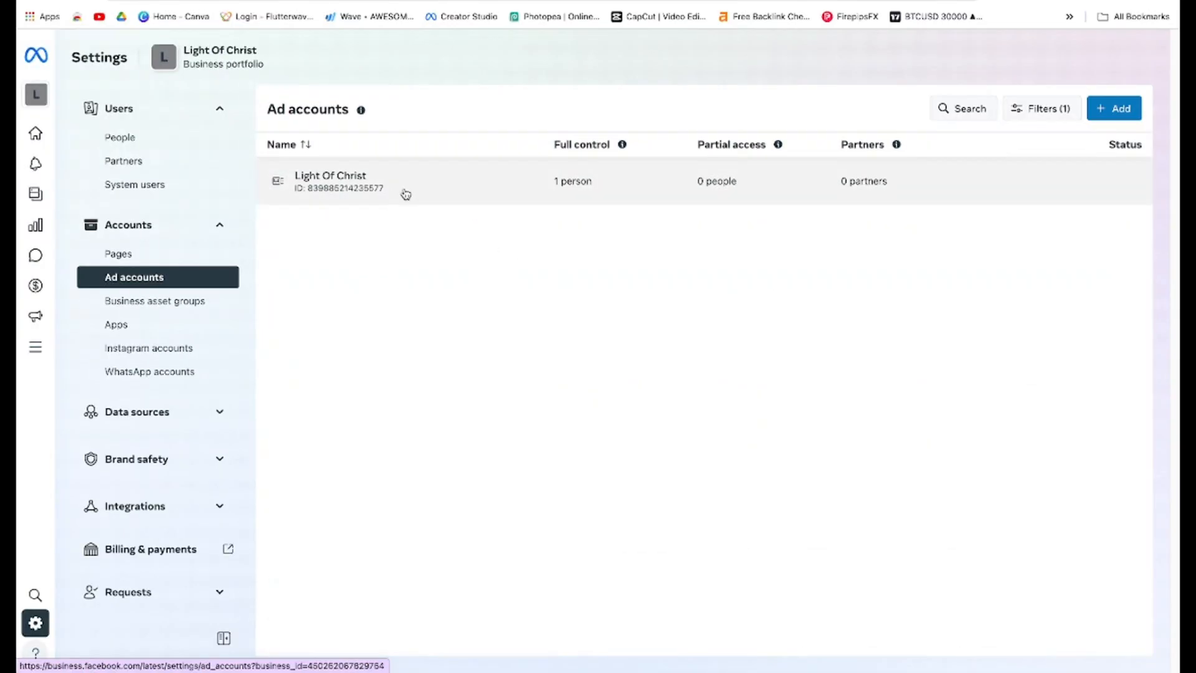
{"action": "scroll", "coordinate": [184, 374], "scroll_direction": "down", "scroll_amount": 5}
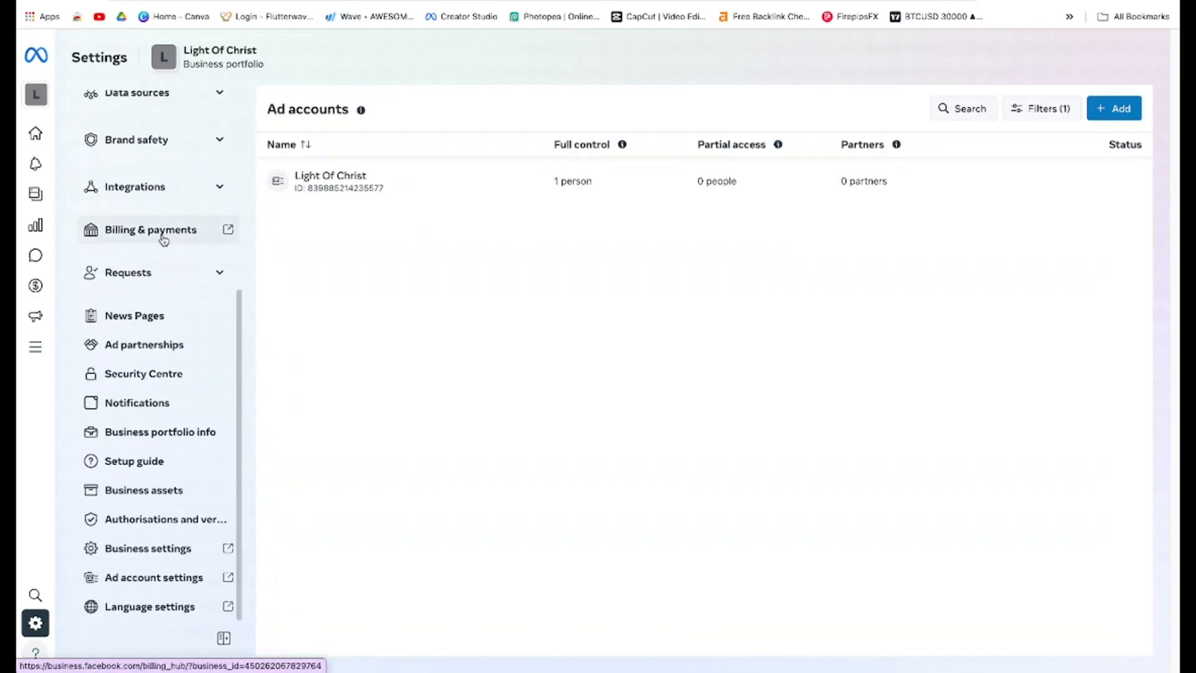
Open Billing & payments and view its payment methods and the ad accounts billing list
{"action": "left_click", "coordinate": [164, 241]}
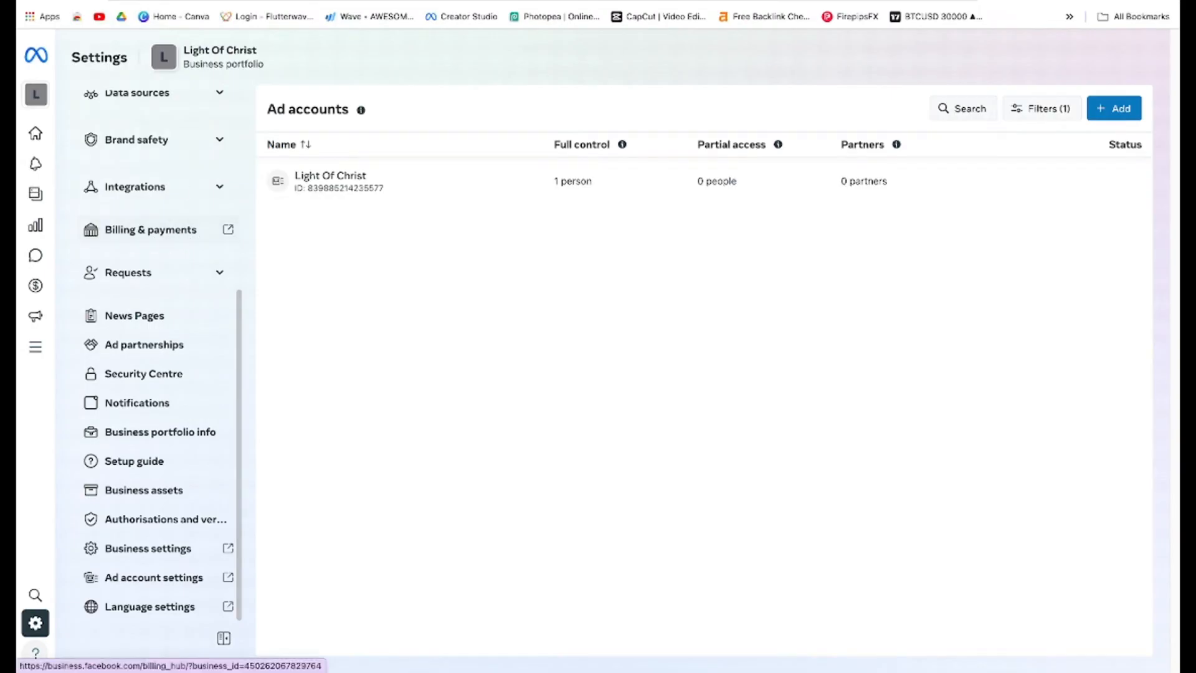
{"action": "left_click", "coordinate": [212, 229]}
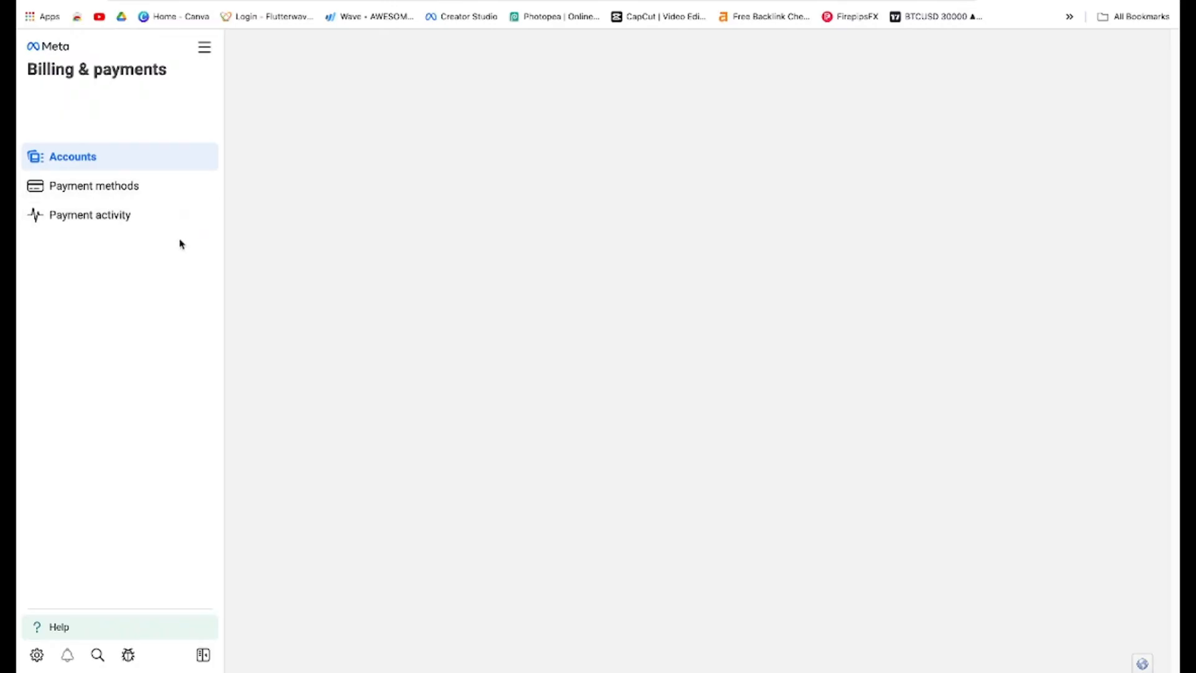
{"action": "left_click", "coordinate": [175, 196]}
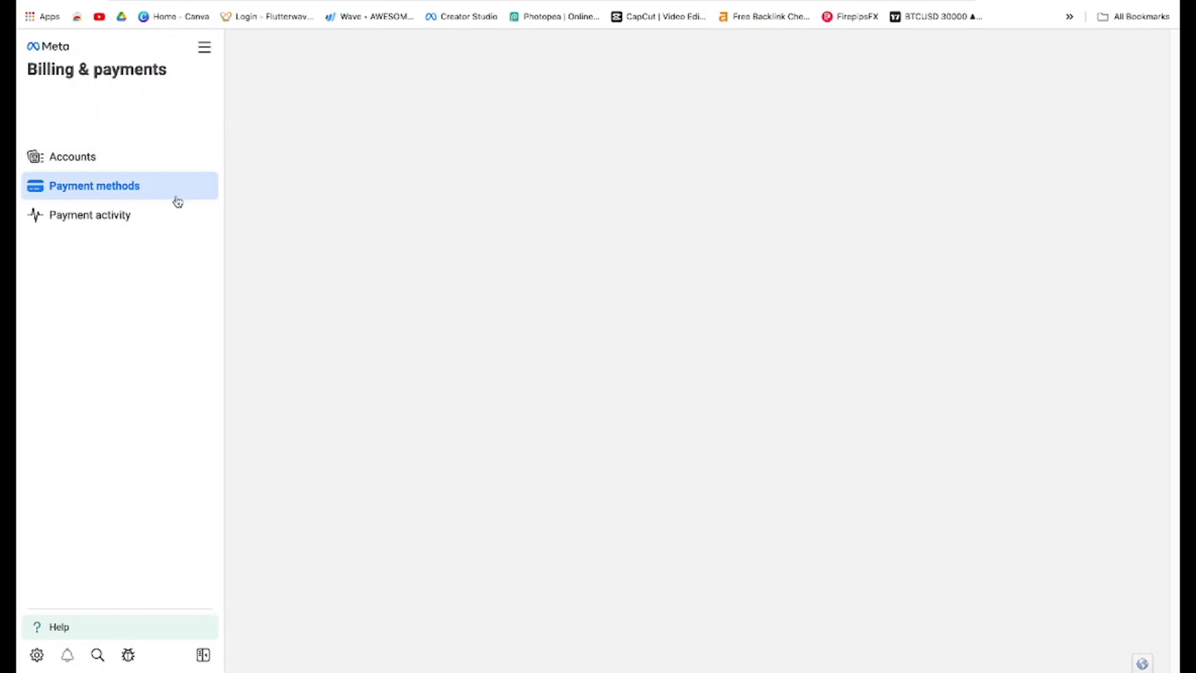
{"action": "left_click", "coordinate": [166, 163]}
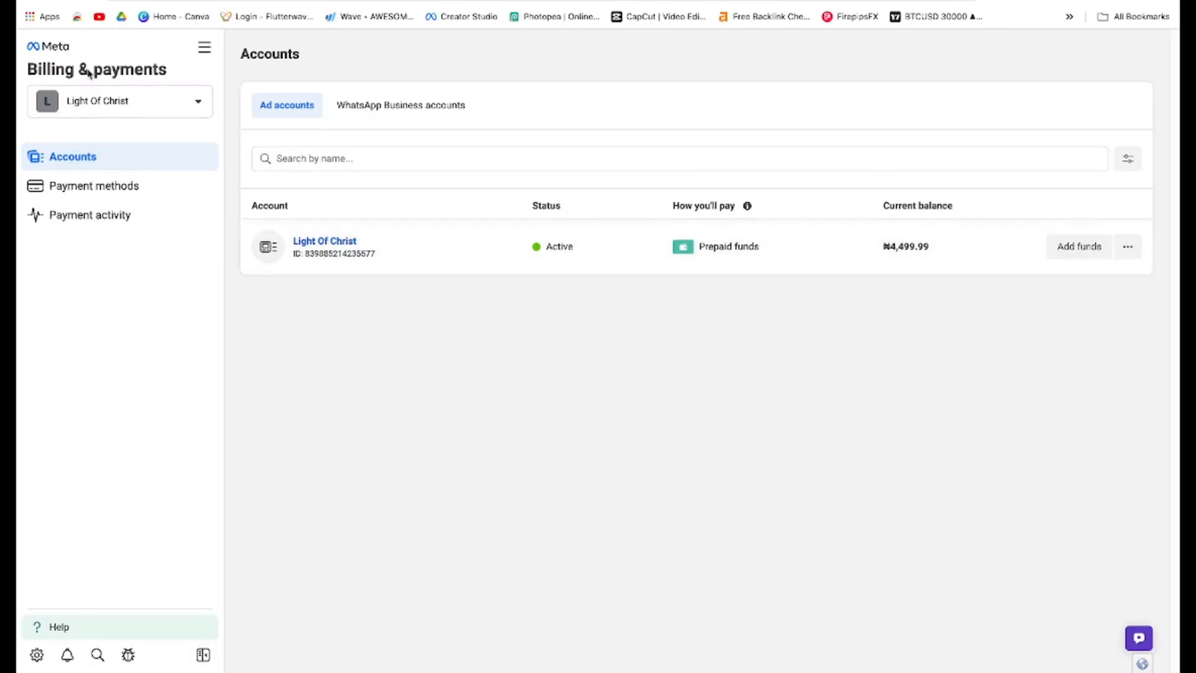
Switch the billing view from the Light Of Christ portfolio to the personal account's payment settings
{"action": "left_click", "coordinate": [134, 102]}
{"action": "left_click", "coordinate": [134, 102]}
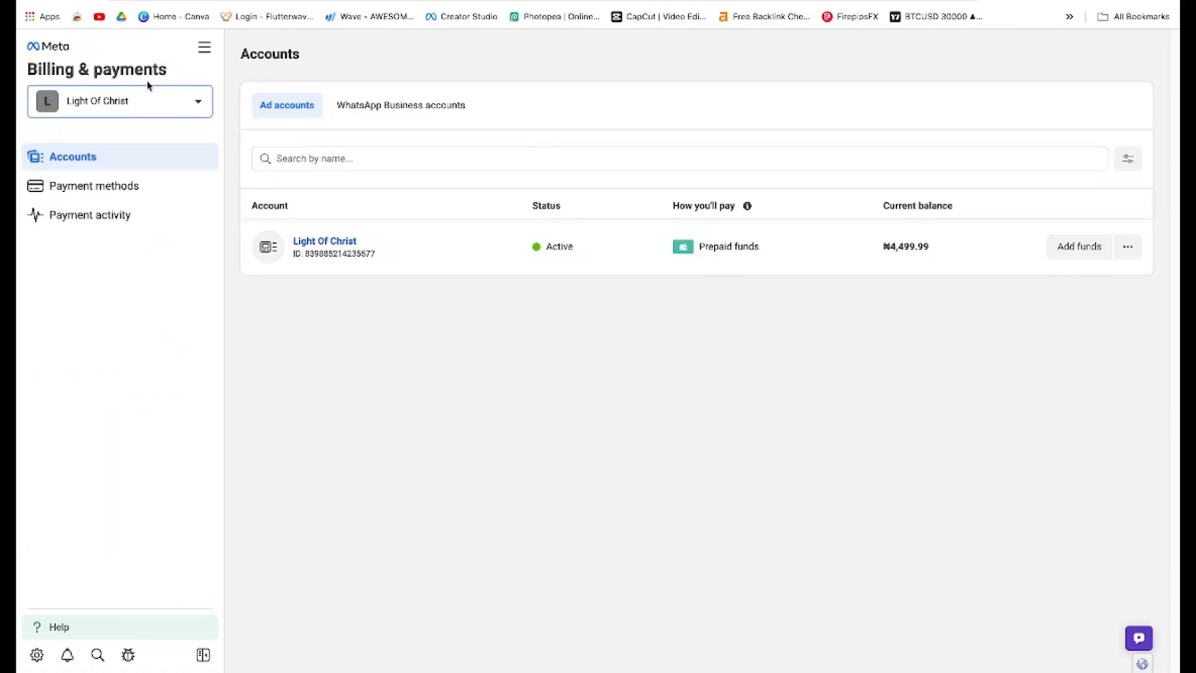
{"action": "left_click", "coordinate": [122, 102]}
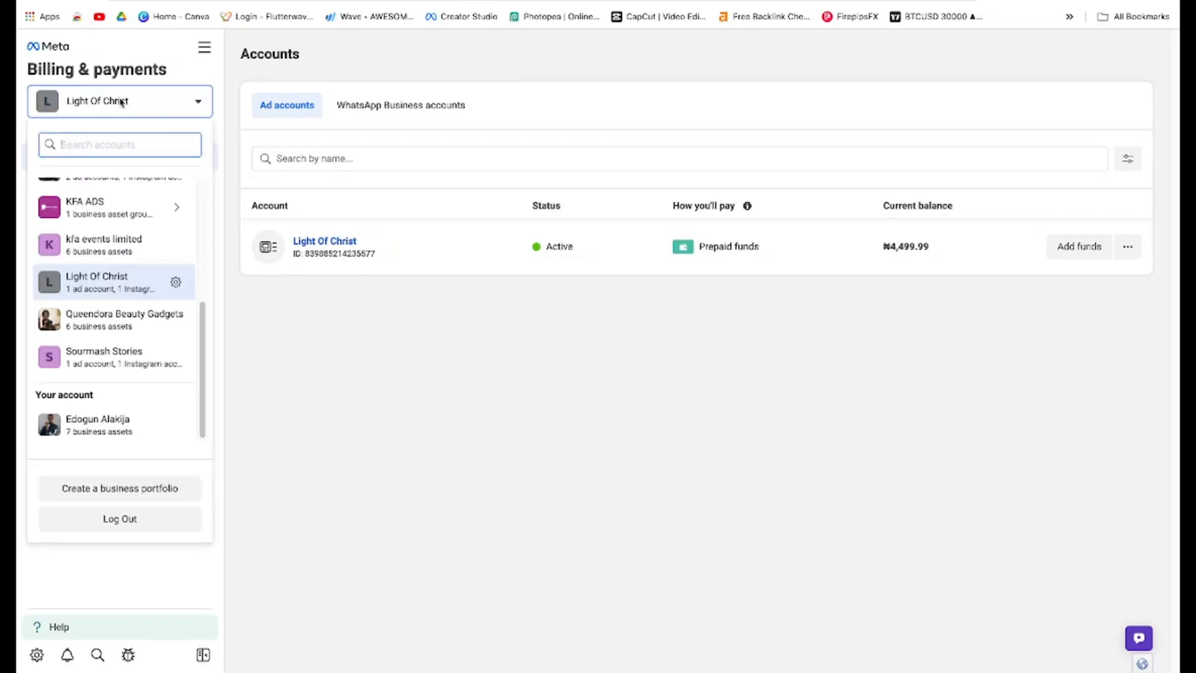
{"action": "scroll", "coordinate": [139, 280], "scroll_direction": "up", "scroll_amount": 5}
{"action": "scroll", "coordinate": [143, 284], "scroll_direction": "down", "scroll_amount": 5}
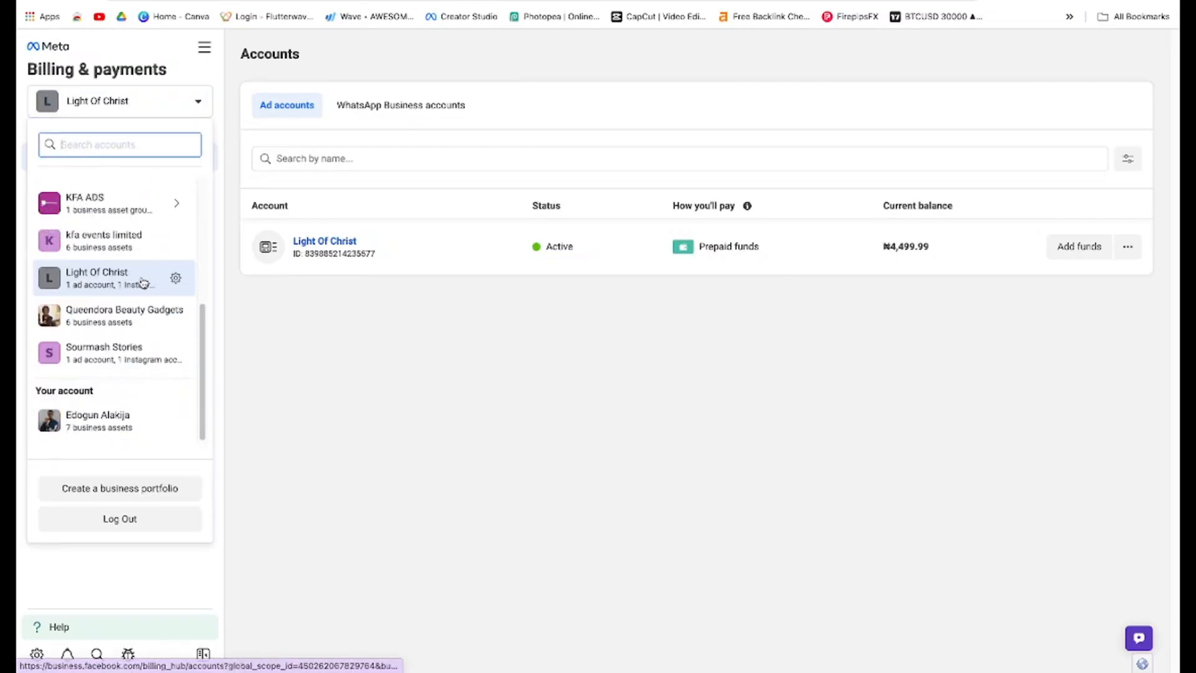
{"action": "scroll", "coordinate": [144, 283], "scroll_direction": "up", "scroll_amount": 5}
{"action": "left_click", "coordinate": [133, 104]}
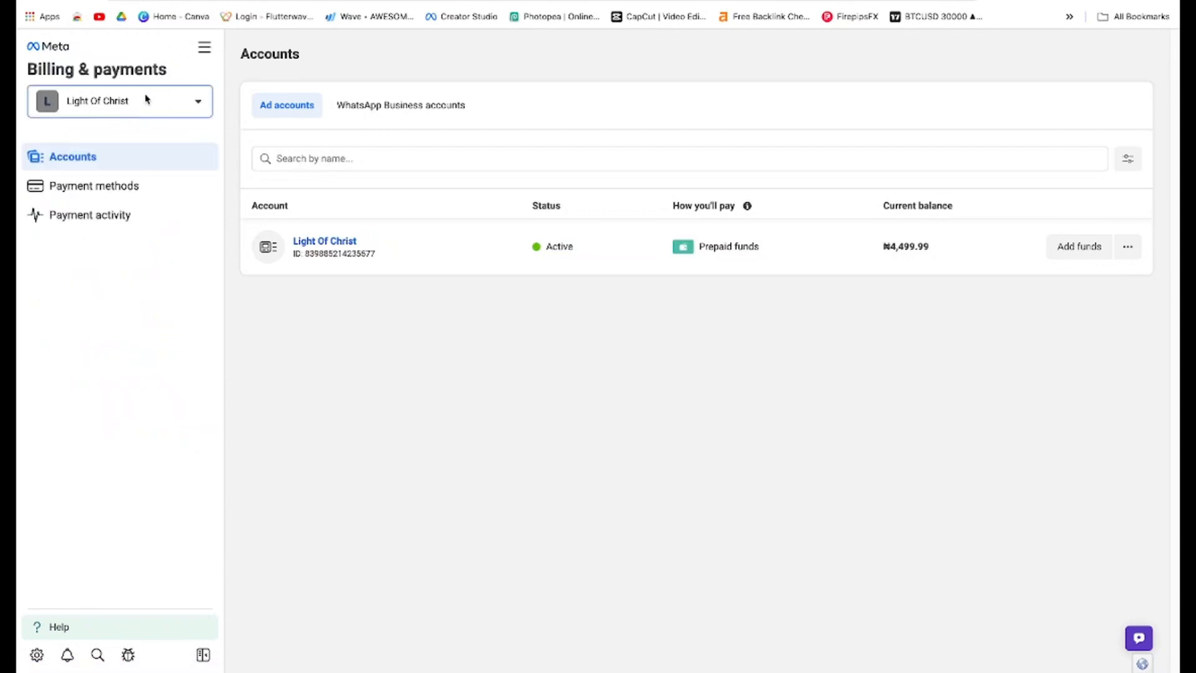
{"action": "left_click", "coordinate": [146, 100]}
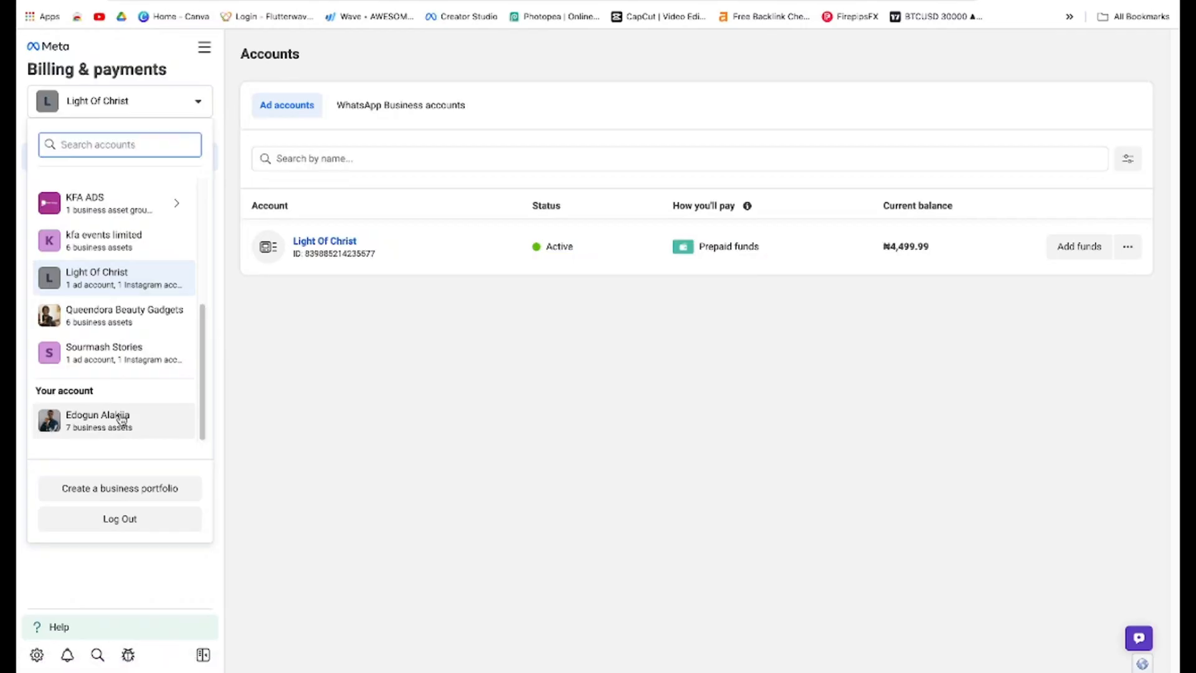
{"action": "left_click", "coordinate": [122, 419]}
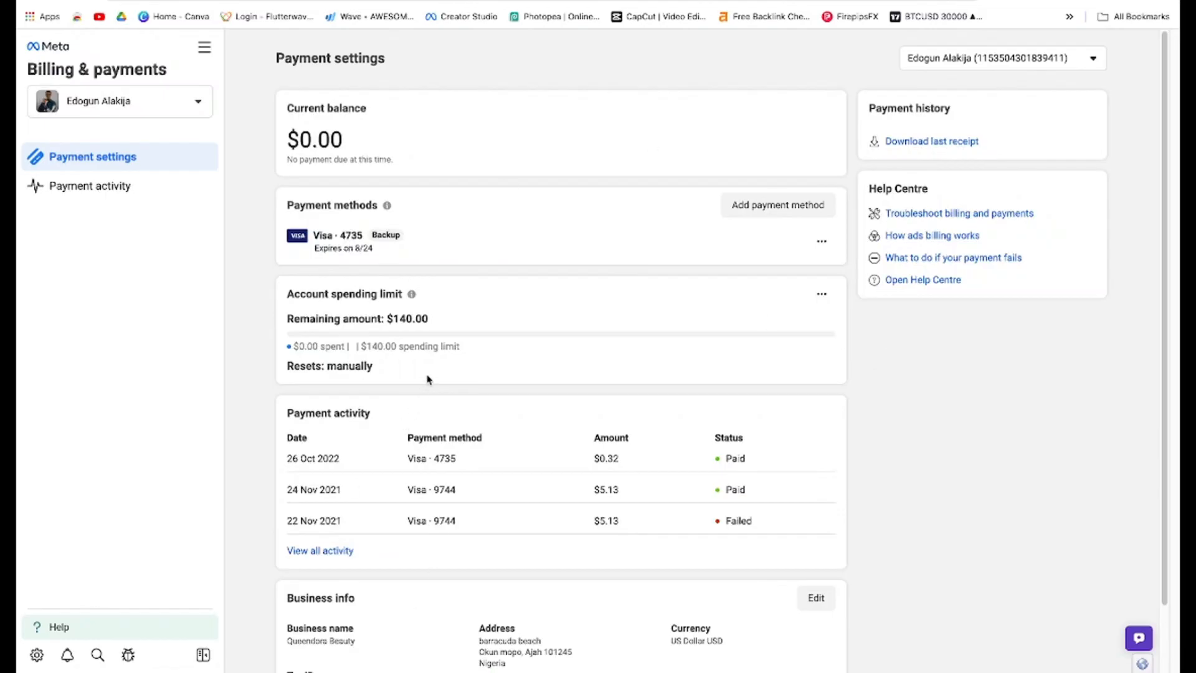
Switch the billing view back to the Light Of Christ business portfolio
{"action": "left_click", "coordinate": [127, 106]}
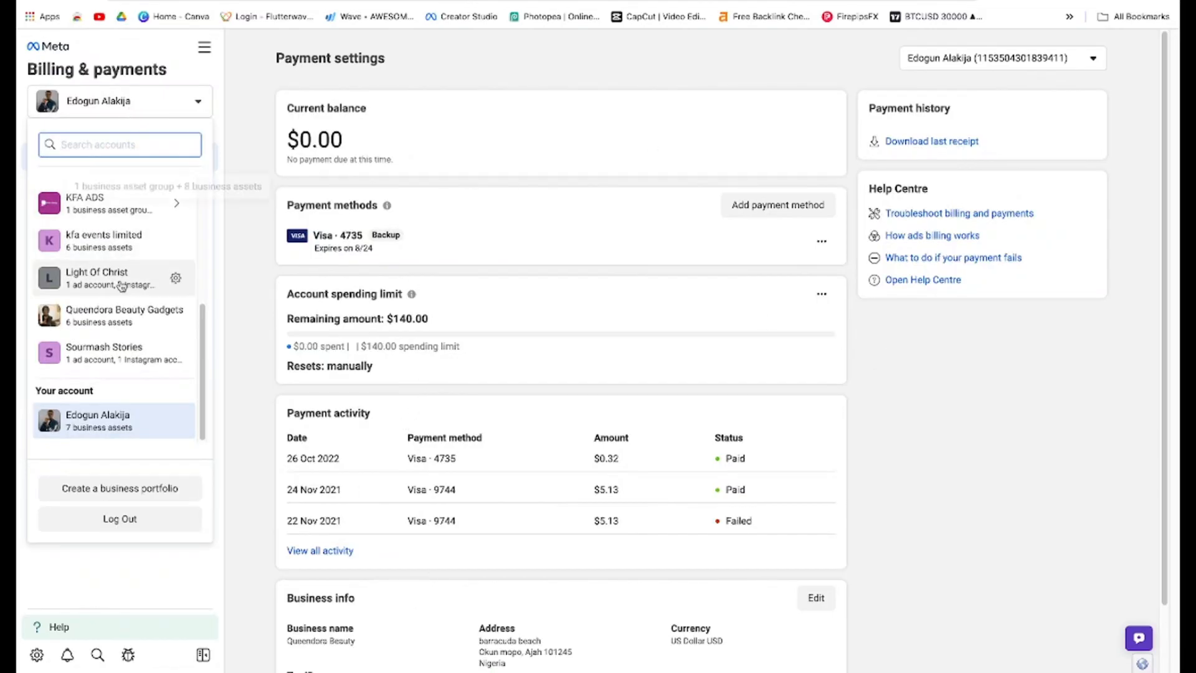
{"action": "scroll", "coordinate": [120, 315], "scroll_direction": "up", "scroll_amount": 5}
{"action": "scroll", "coordinate": [120, 249], "scroll_direction": "down", "scroll_amount": 5}
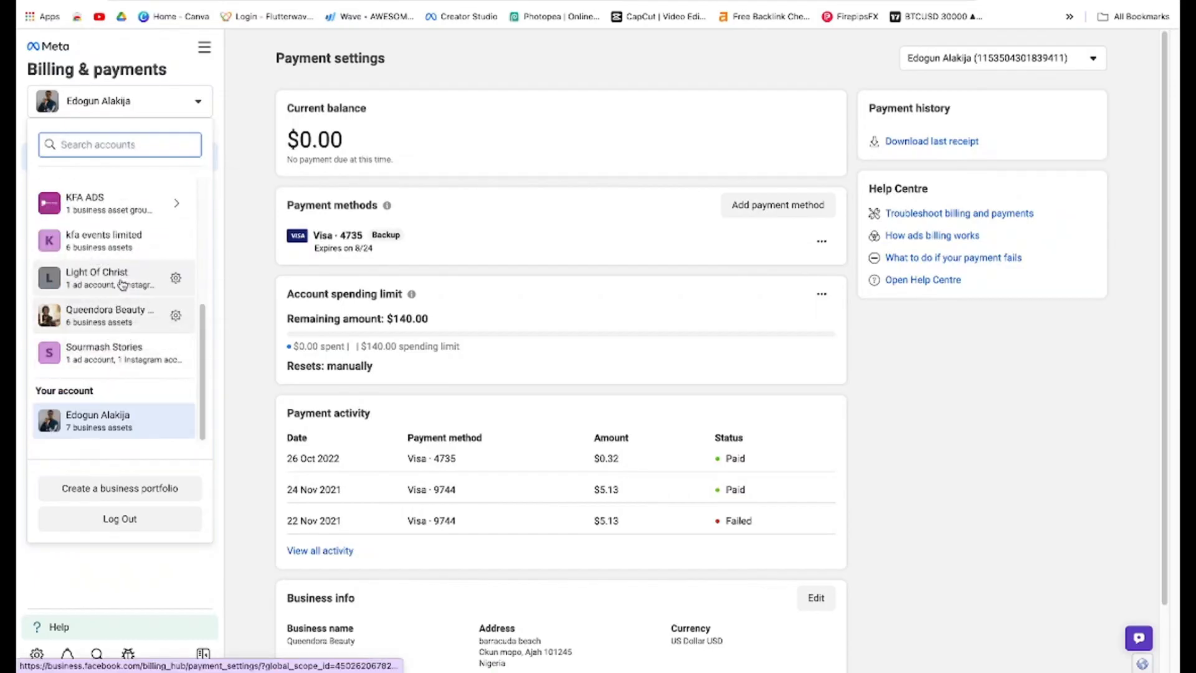
{"action": "left_click", "coordinate": [123, 283]}
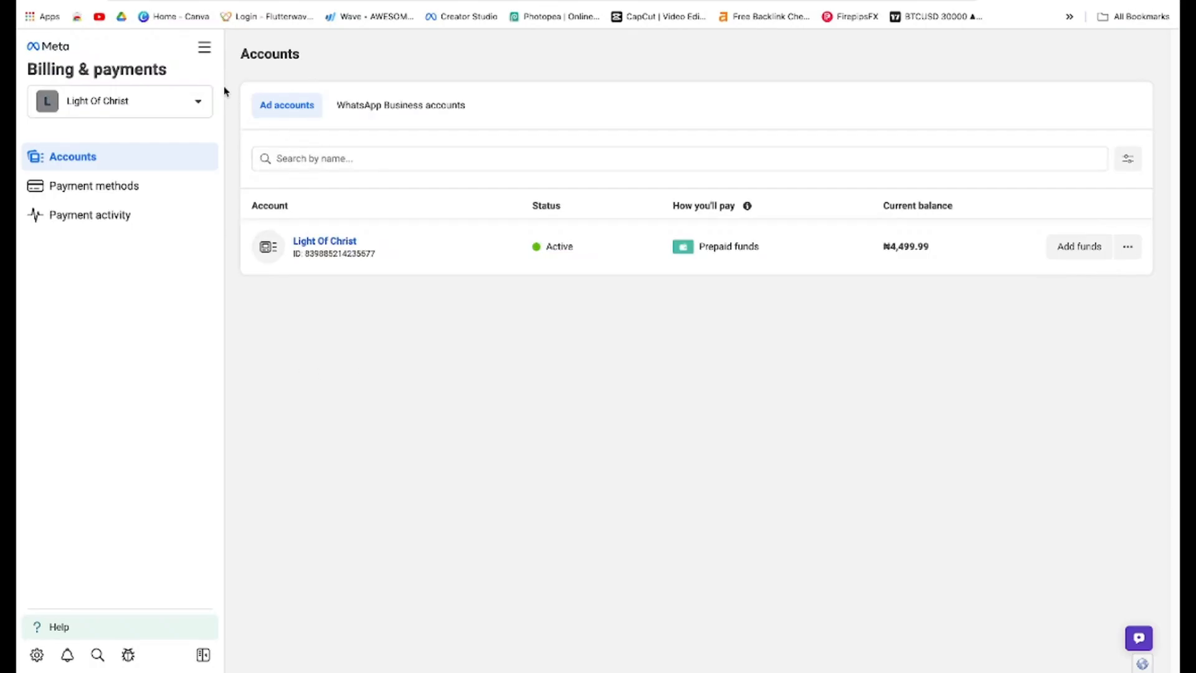
Return to business settings, then go to the Business Suite home page and dismiss its notification
{"action": "left_click", "coordinate": [204, 47]}
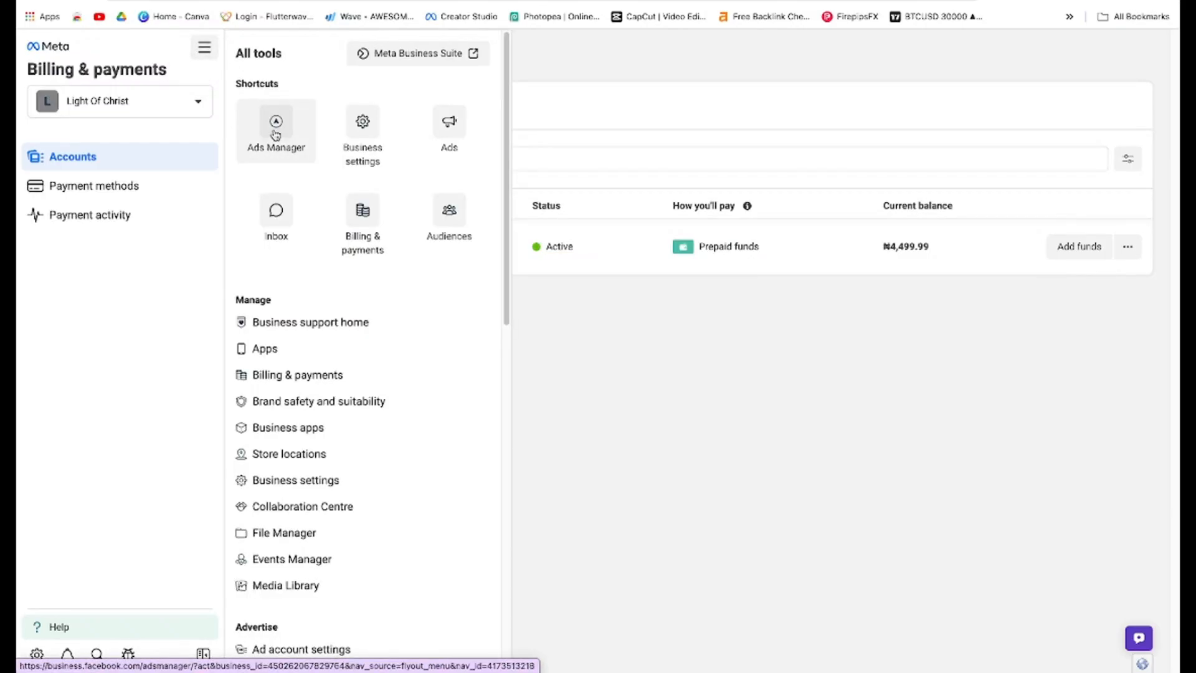
{"action": "left_click", "coordinate": [628, 483]}
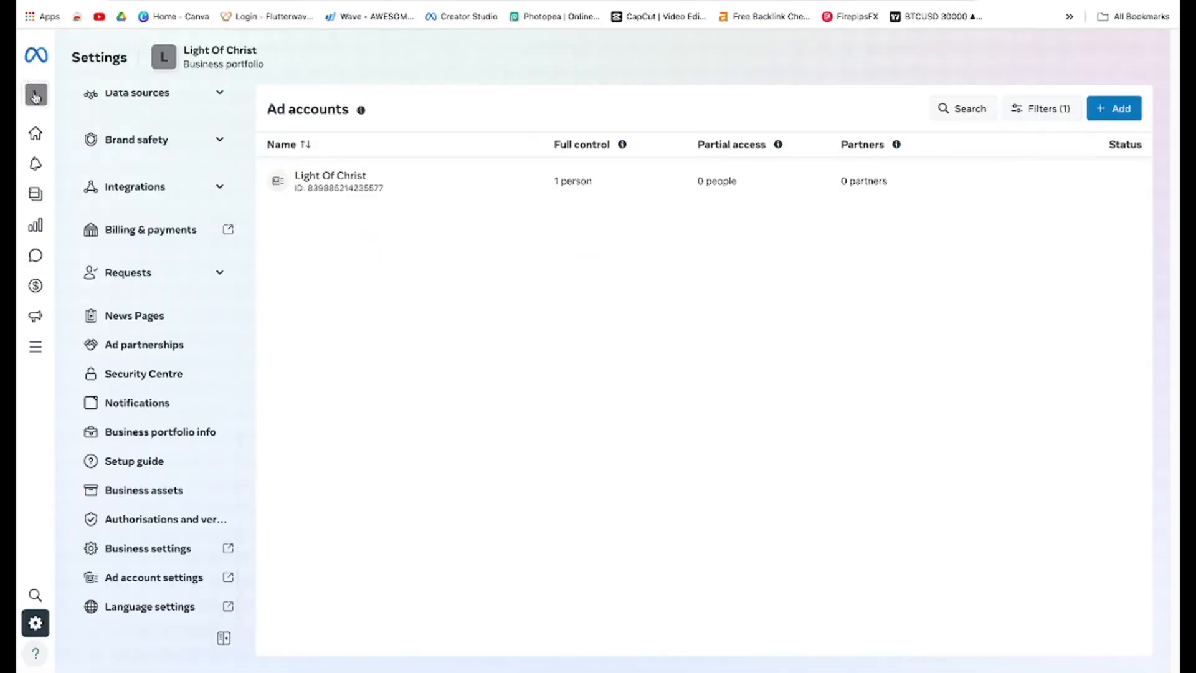
{"action": "left_click", "coordinate": [35, 135]}
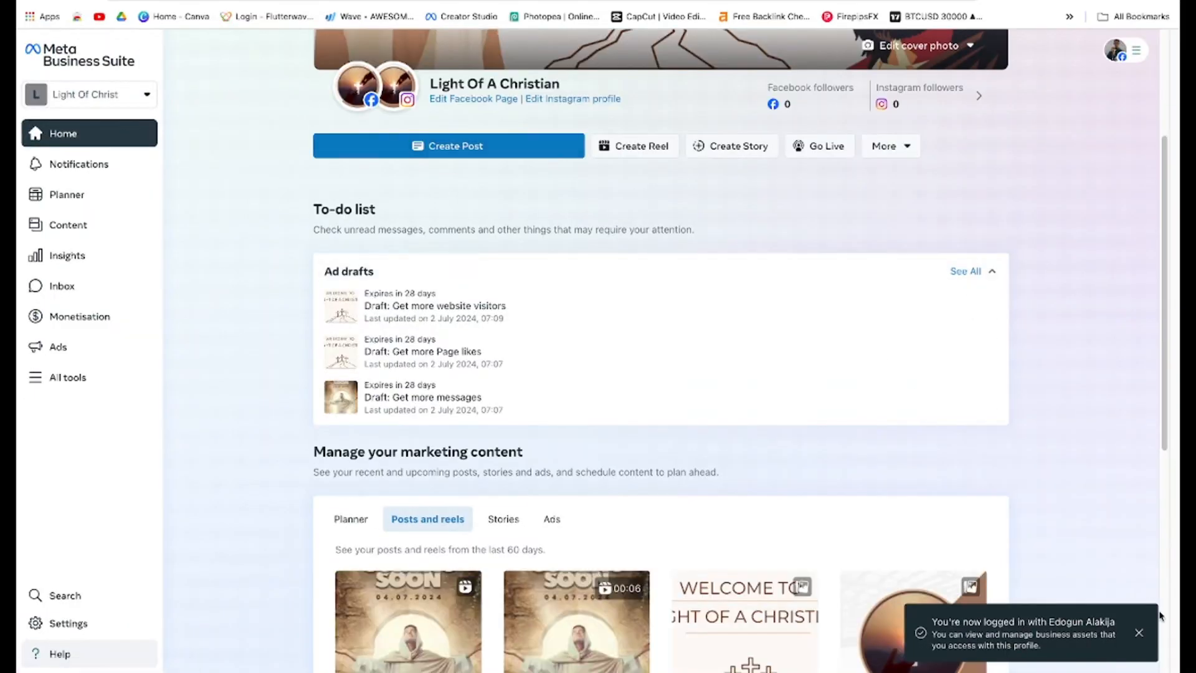
{"action": "left_click", "coordinate": [1139, 633]}
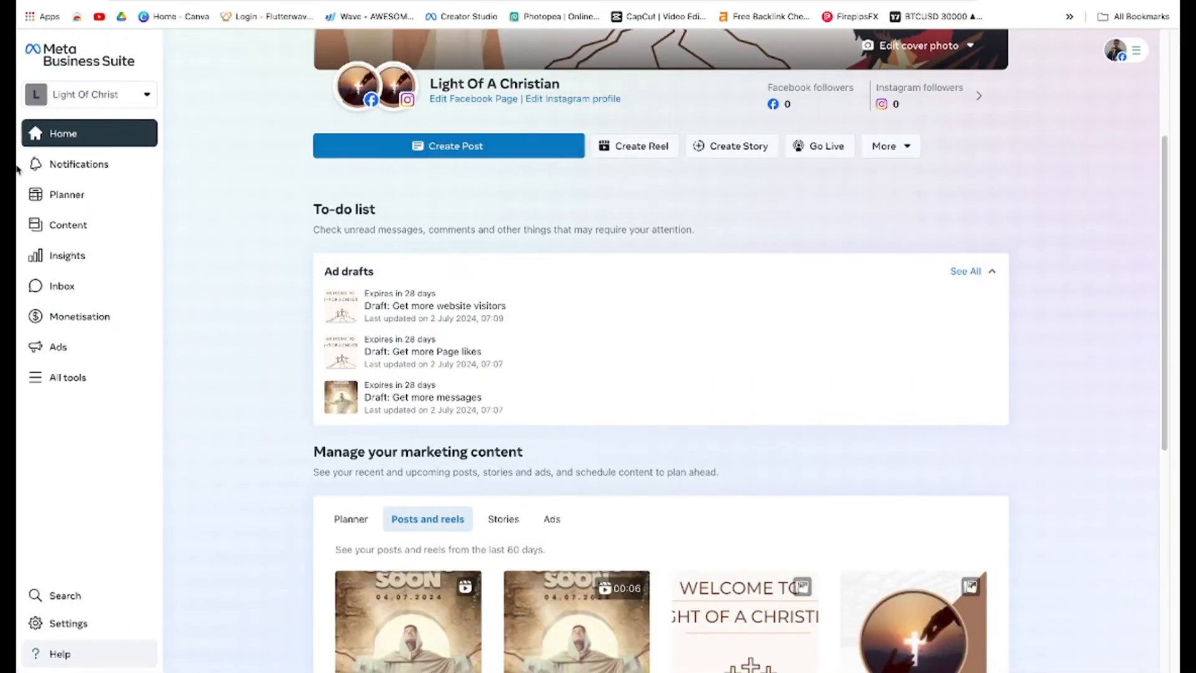
Open Ads Manager for the Light Of Christ ad account, closing the updates panel and the information banner
{"action": "left_click", "coordinate": [68, 378]}
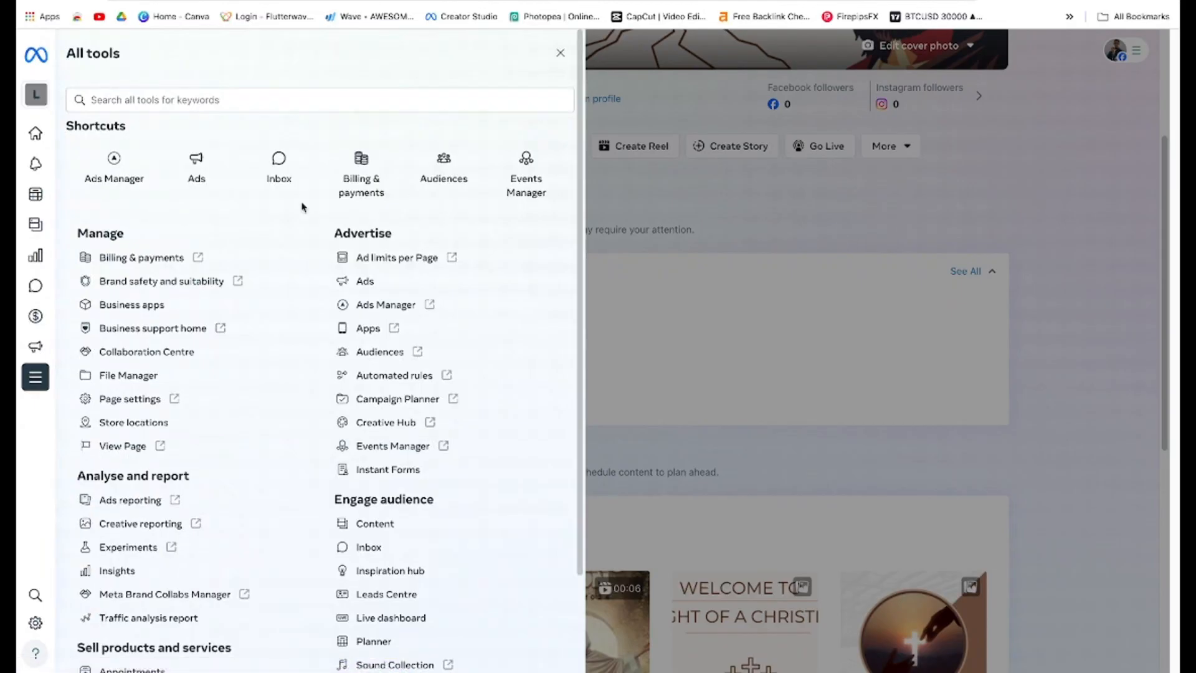
{"action": "left_click", "coordinate": [128, 179]}
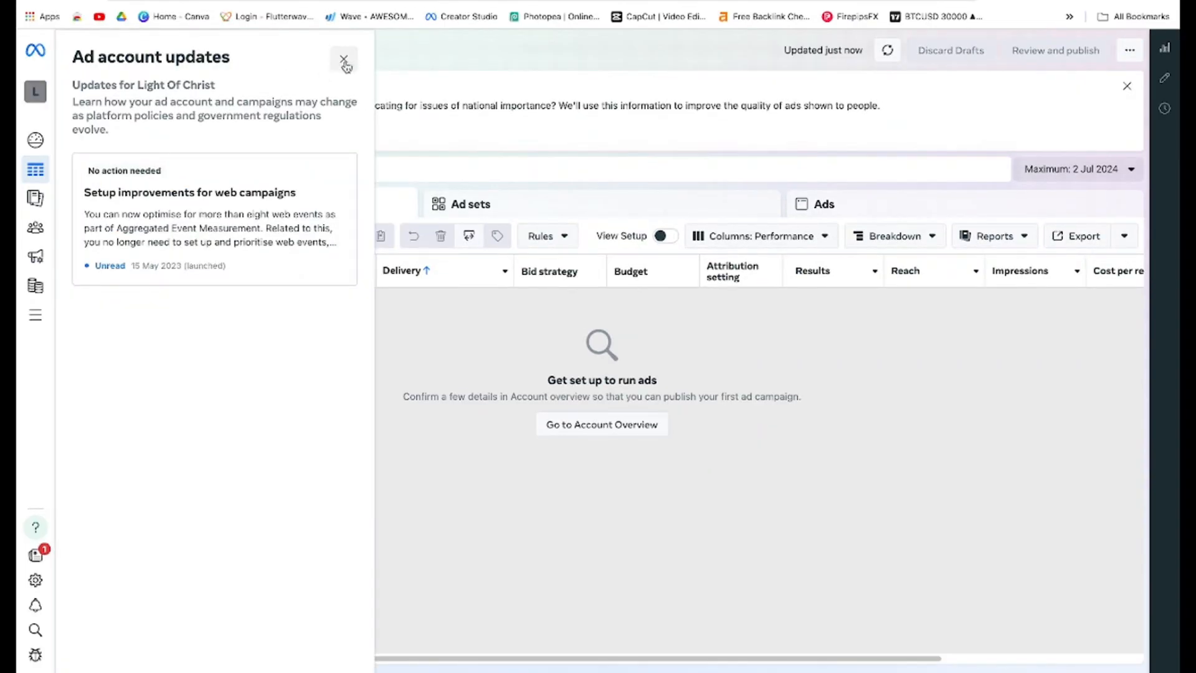
{"action": "left_click", "coordinate": [349, 63]}
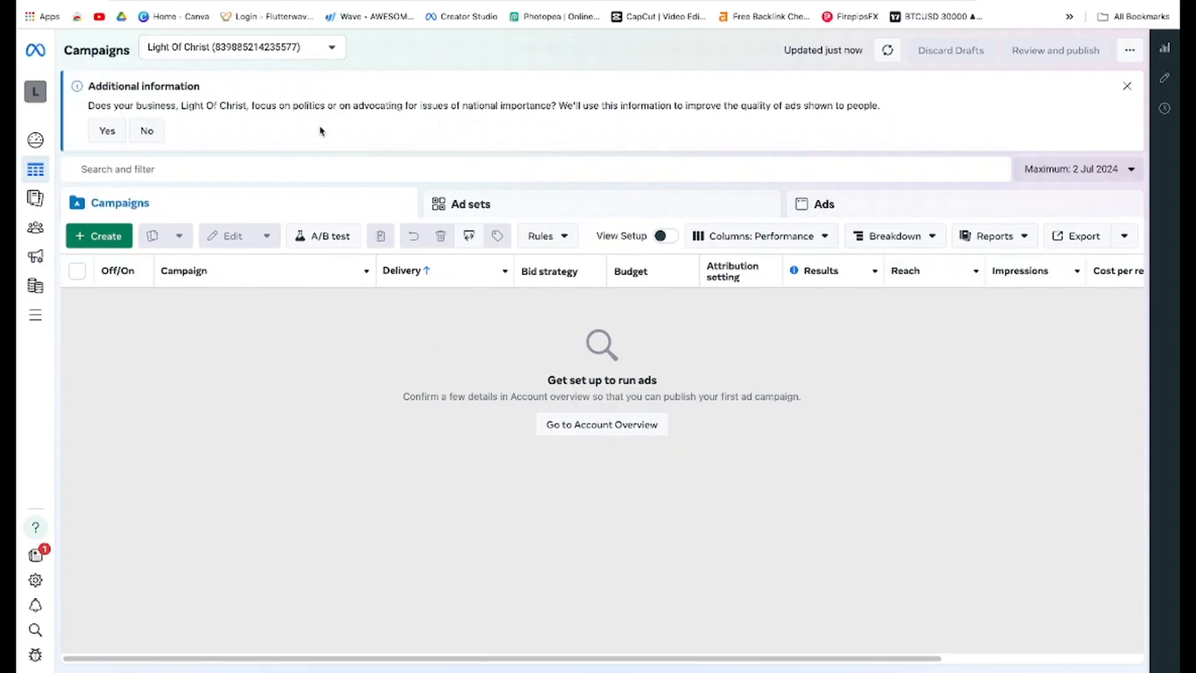
{"action": "left_click", "coordinate": [1125, 90]}
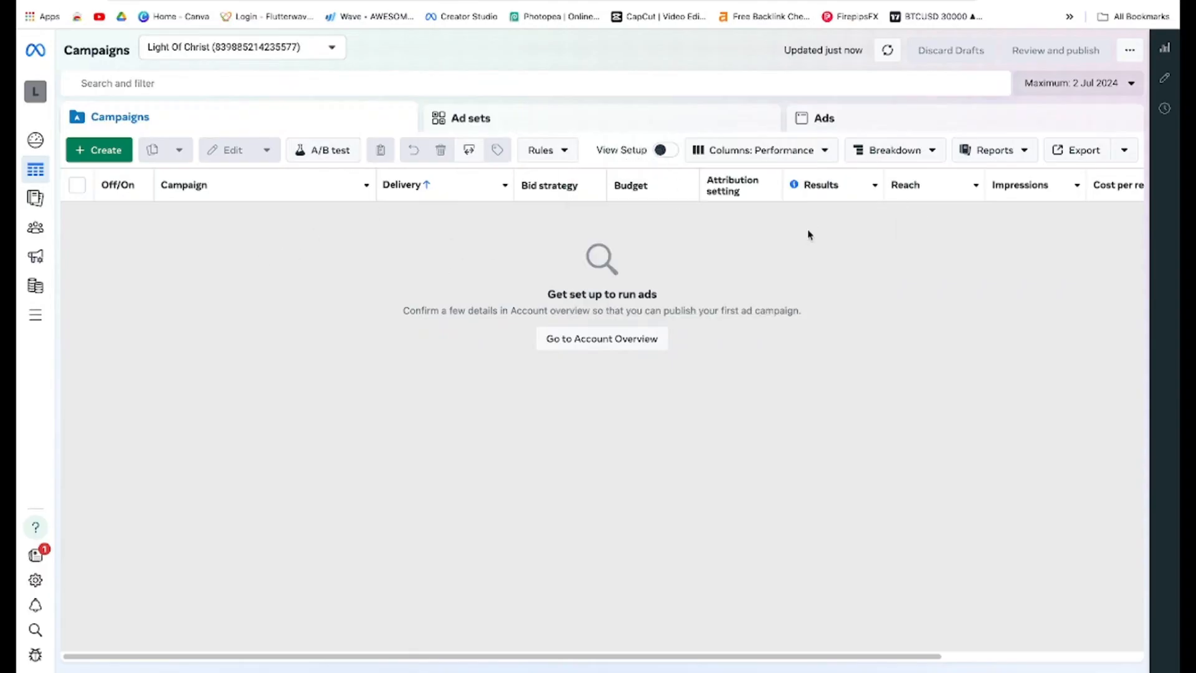
Switch to the desktop showing the Meta advertising course outline PDF
{"action": "mouse_move", "coordinate": [35, 198]}
{"action": "mouse_move", "coordinate": [54, 65]}
{"action": "key", "text": "ctrl+Left"}
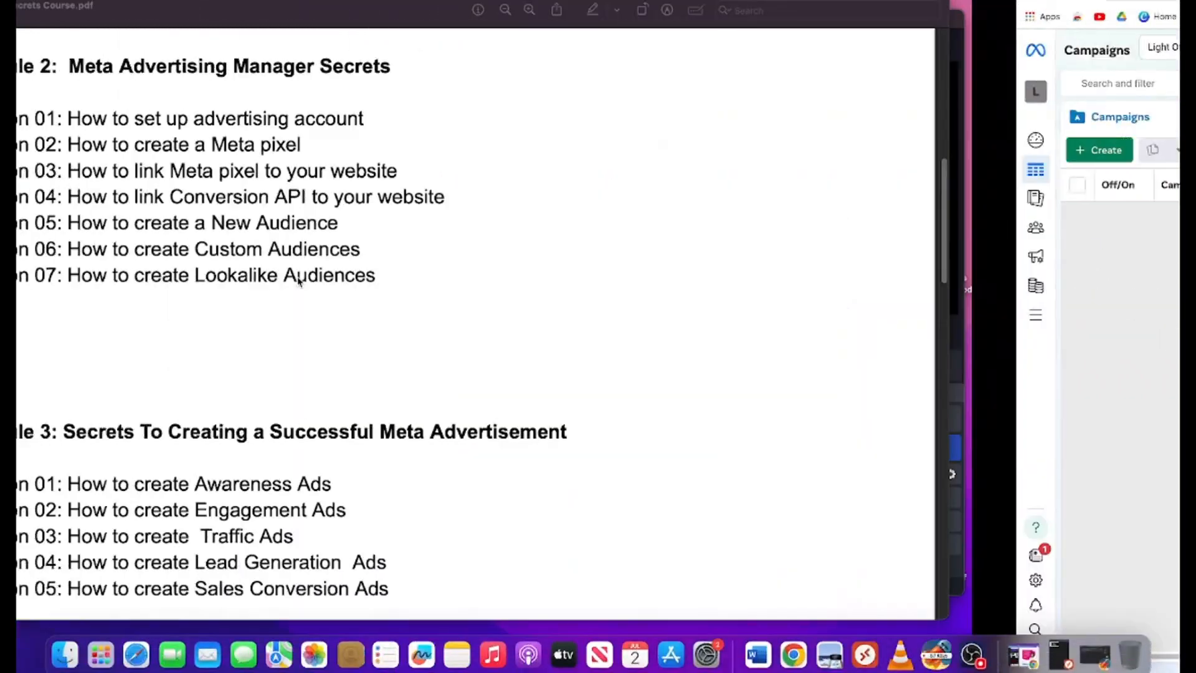